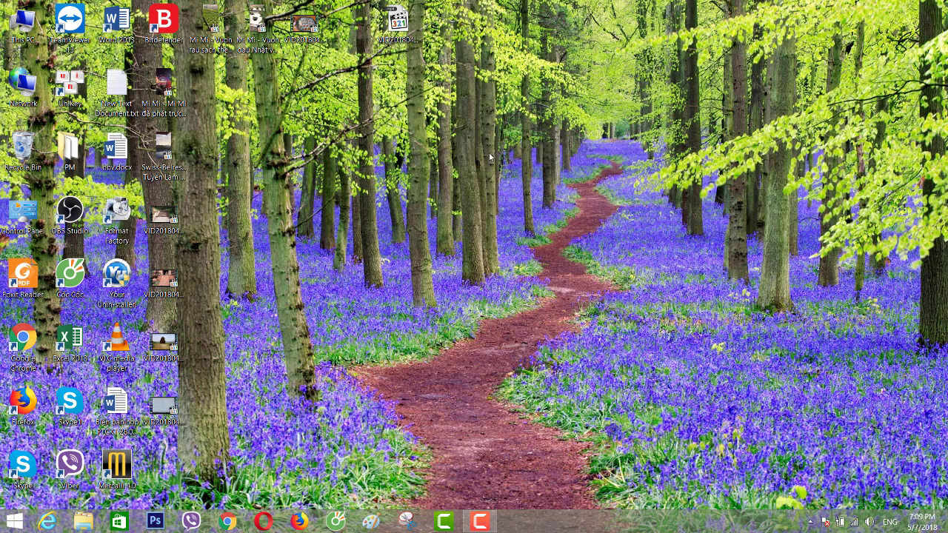
{"action": "right_click", "coordinate": [489, 157]}
{"action": "left_click", "coordinate": [500, 180]}
{"action": "right_click", "coordinate": [489, 141]}
{"action": "left_click", "coordinate": [500, 169]}
{"action": "right_click", "coordinate": [530, 97]}
{"action": "left_click", "coordinate": [542, 126]}
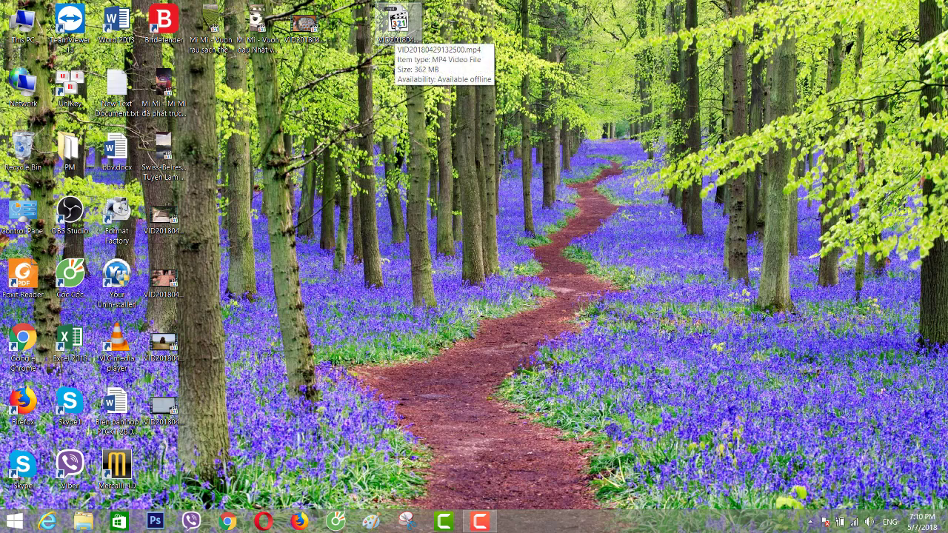
Move the video file VID20180429132500.mp4 to an empty area near the middle of the desktop.
{"action": "left_click_drag", "start_coordinate": [396, 38], "coordinate": [389, 194]}
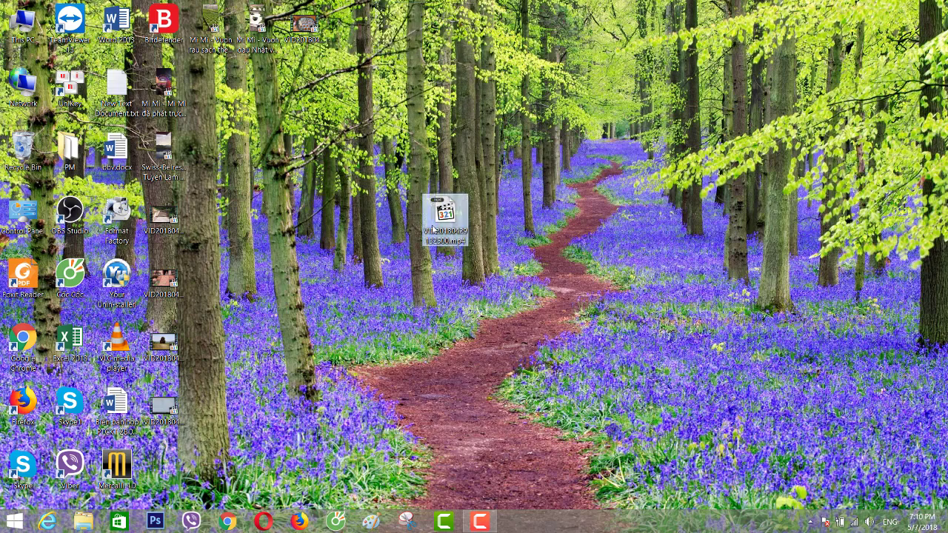
{"action": "right_click", "coordinate": [570, 194]}
{"action": "left_click", "coordinate": [593, 215]}
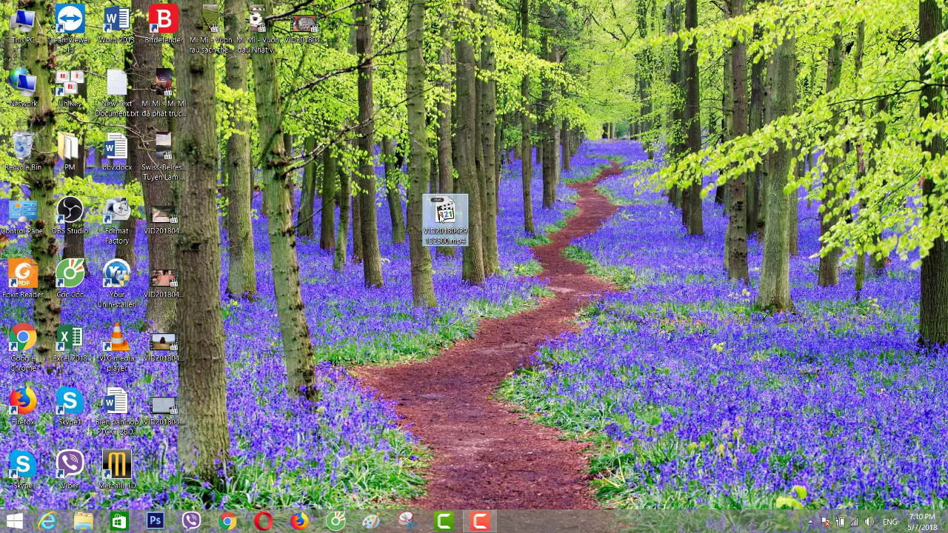
Try playing VID20180429132500.mp4 twice in Media Player Classic, closing the player after each attempt.
{"action": "double_click", "coordinate": [439, 213]}
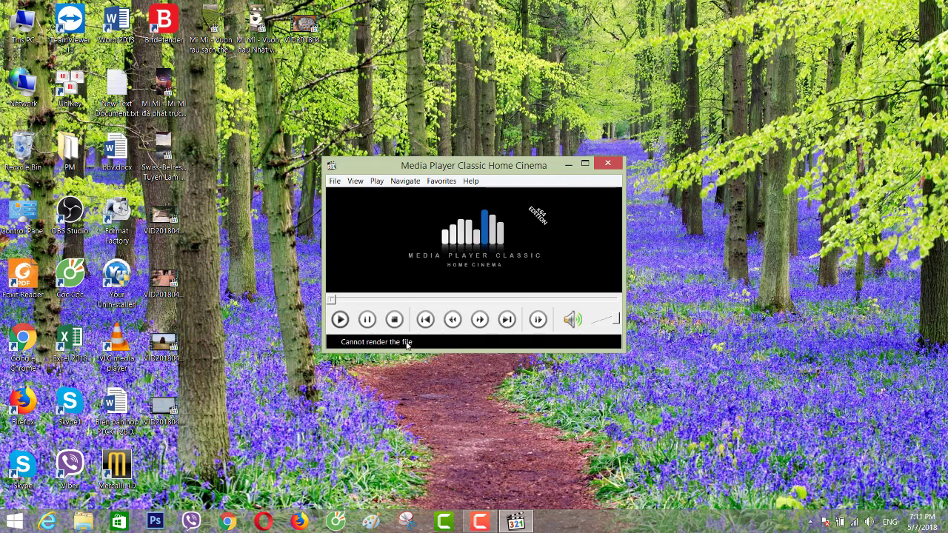
{"action": "left_click", "coordinate": [607, 163]}
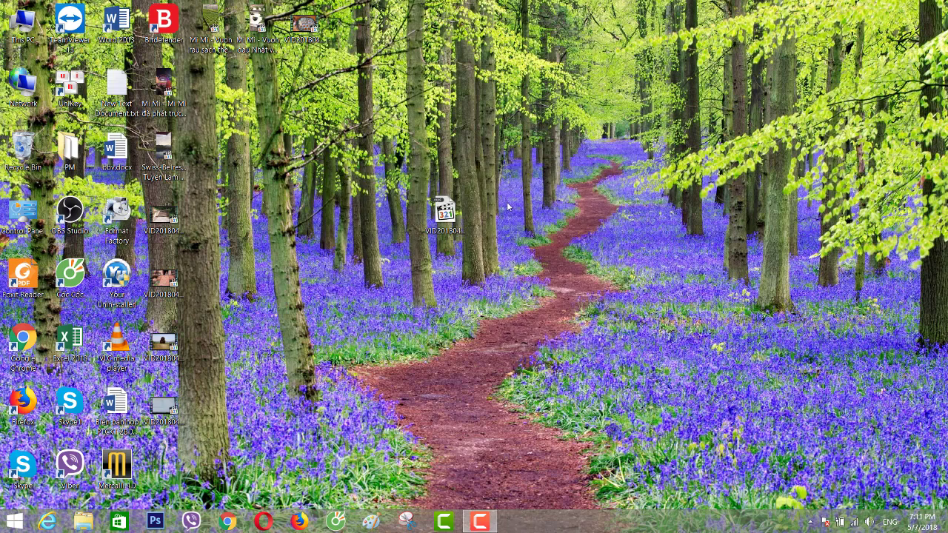
{"action": "right_click", "coordinate": [520, 132]}
{"action": "left_click", "coordinate": [548, 160]}
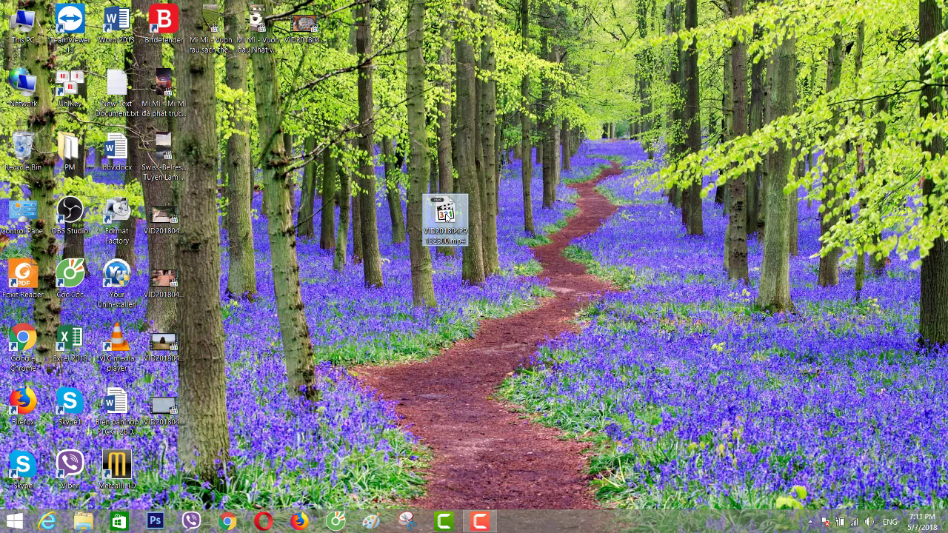
{"action": "double_click", "coordinate": [445, 216]}
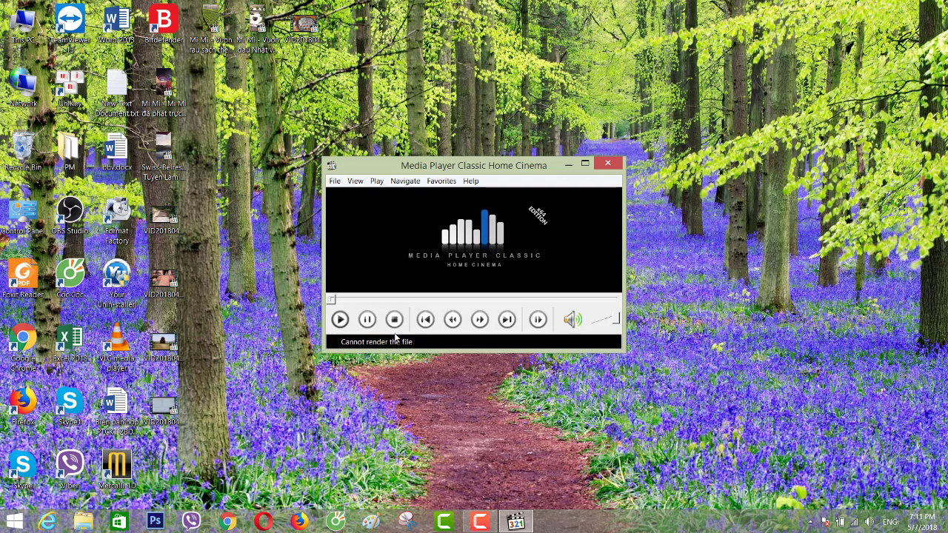
{"action": "left_click_drag", "start_coordinate": [386, 337], "coordinate": [437, 334]}
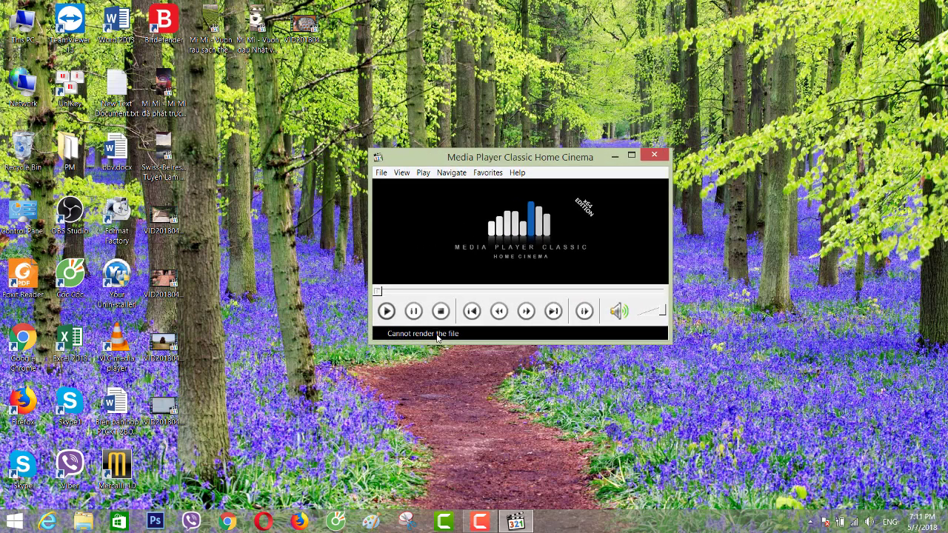
{"action": "left_click", "coordinate": [655, 154]}
Move VID20180429132500.mp4 higher on the desktop and try playing it once more, closing the player again.
{"action": "left_click_drag", "start_coordinate": [451, 218], "coordinate": [451, 155]}
{"action": "right_click", "coordinate": [517, 148]}
{"action": "left_click", "coordinate": [534, 175]}
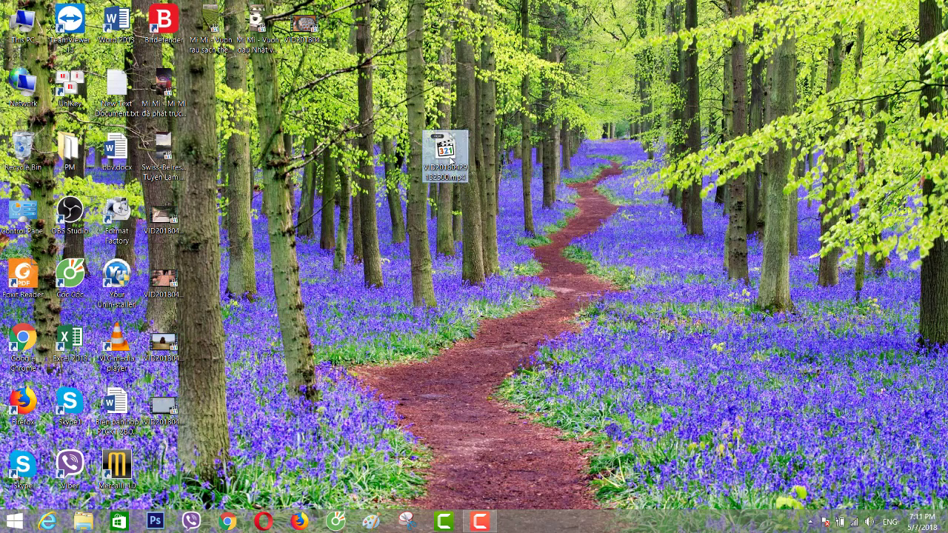
{"action": "double_click", "coordinate": [450, 158]}
{"action": "left_click", "coordinate": [608, 160]}
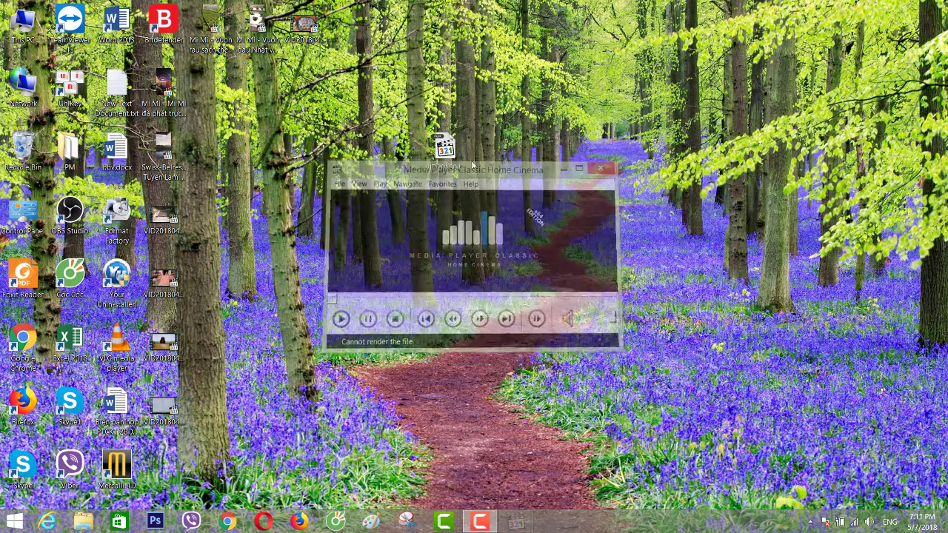
Examine the details, security and general properties of VID20180429132500.mp4.
{"action": "right_click", "coordinate": [432, 155]}
{"action": "left_click", "coordinate": [466, 395]}
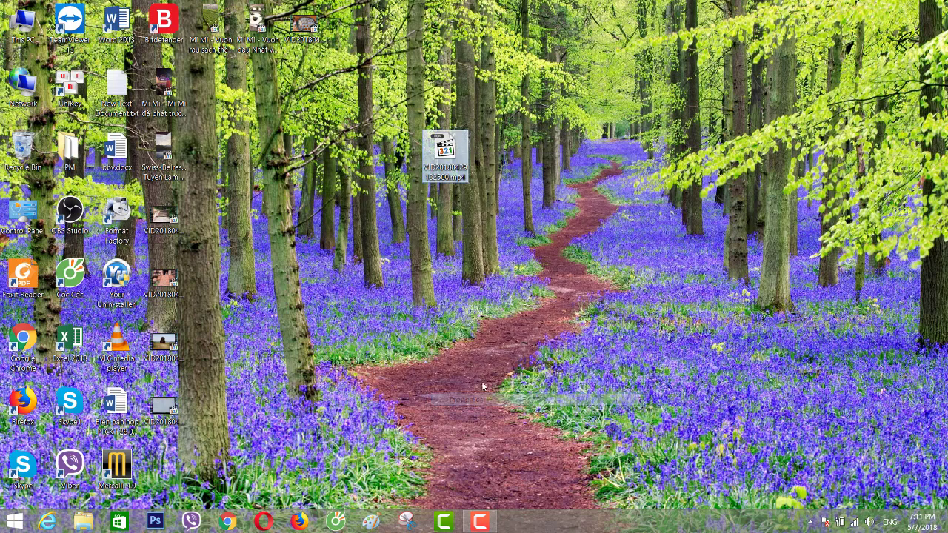
{"action": "left_click", "coordinate": [510, 183]}
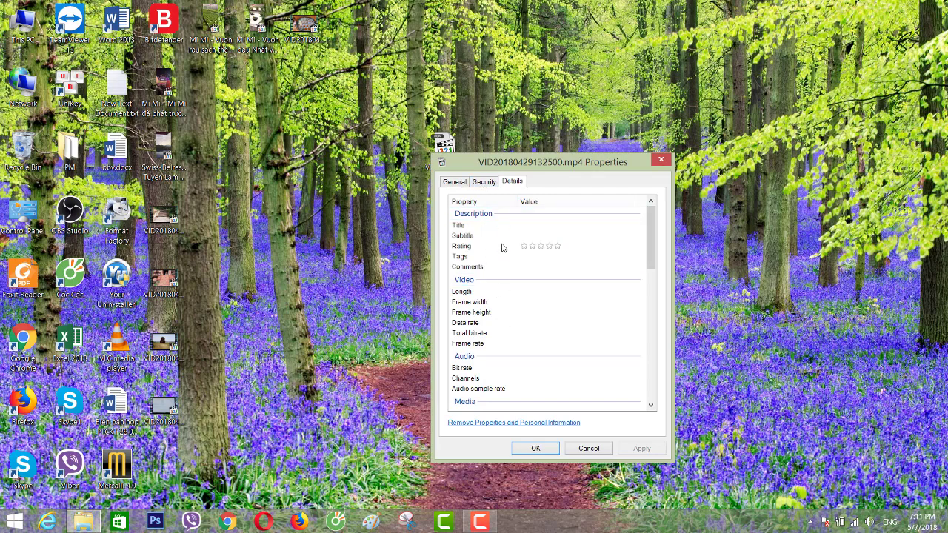
{"action": "left_click", "coordinate": [483, 181]}
{"action": "left_click", "coordinate": [449, 182]}
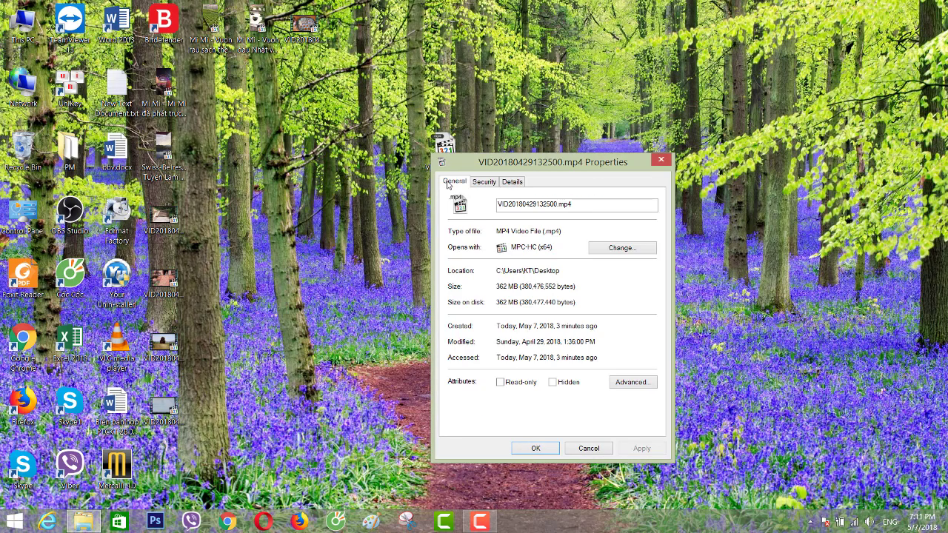
{"action": "left_click", "coordinate": [661, 161]}
{"action": "right_click", "coordinate": [557, 157]}
{"action": "left_click", "coordinate": [580, 189]}
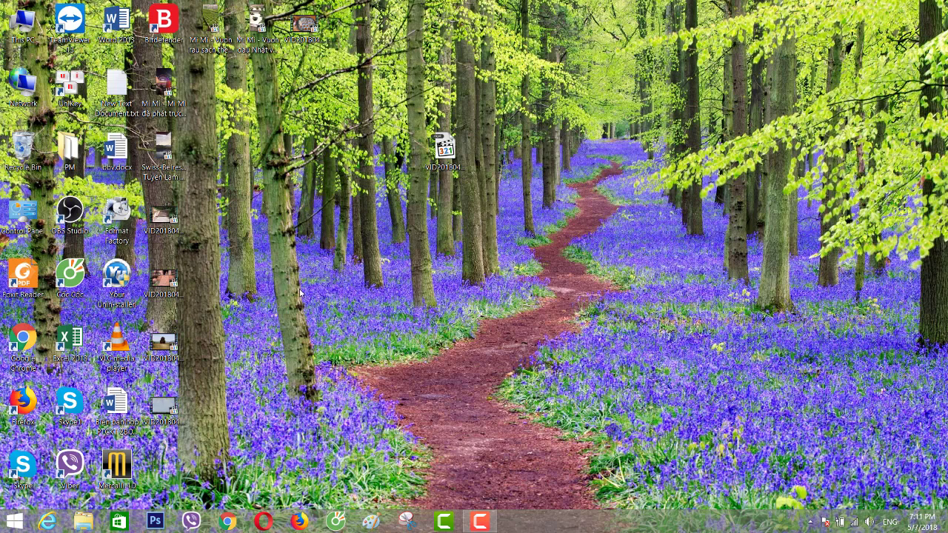
{"action": "right_click", "coordinate": [304, 261]}
{"action": "left_click", "coordinate": [327, 288]}
In File Explorer, open the inner videorepair folder under DATA (E:), SOFT, Phan mem repair video, REPAIR VIDEO.
{"action": "left_click", "coordinate": [83, 521]}
{"action": "double_click", "coordinate": [353, 185]}
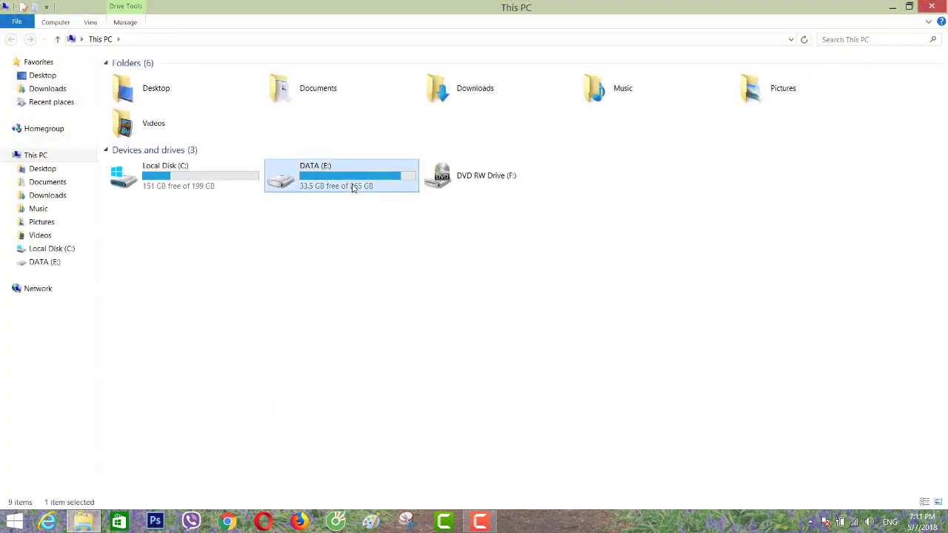
{"action": "double_click", "coordinate": [177, 119]}
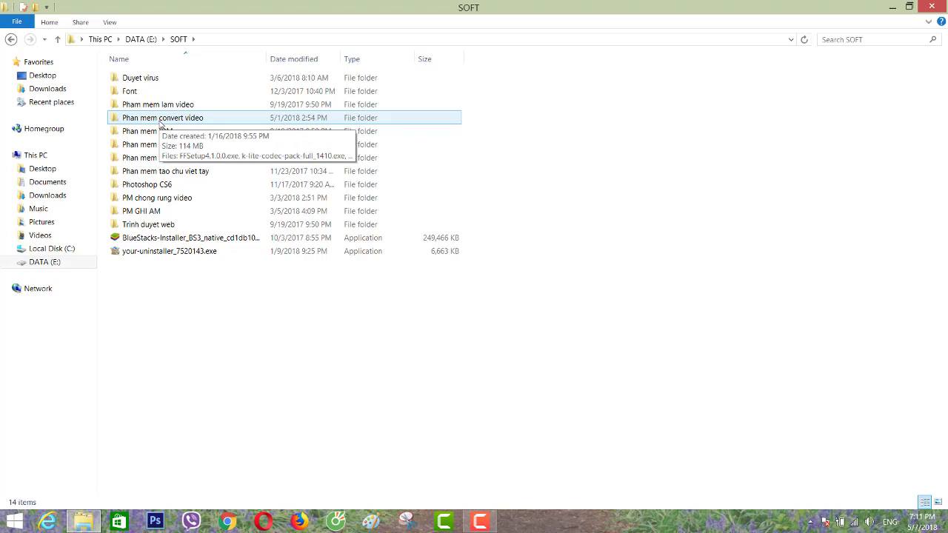
{"action": "double_click", "coordinate": [146, 159]}
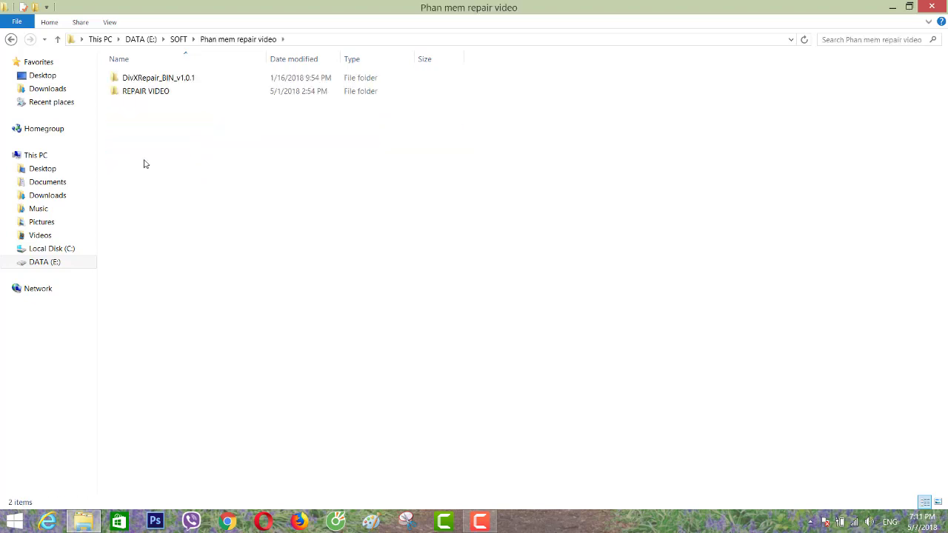
{"action": "left_click", "coordinate": [158, 96]}
{"action": "double_click", "coordinate": [158, 96]}
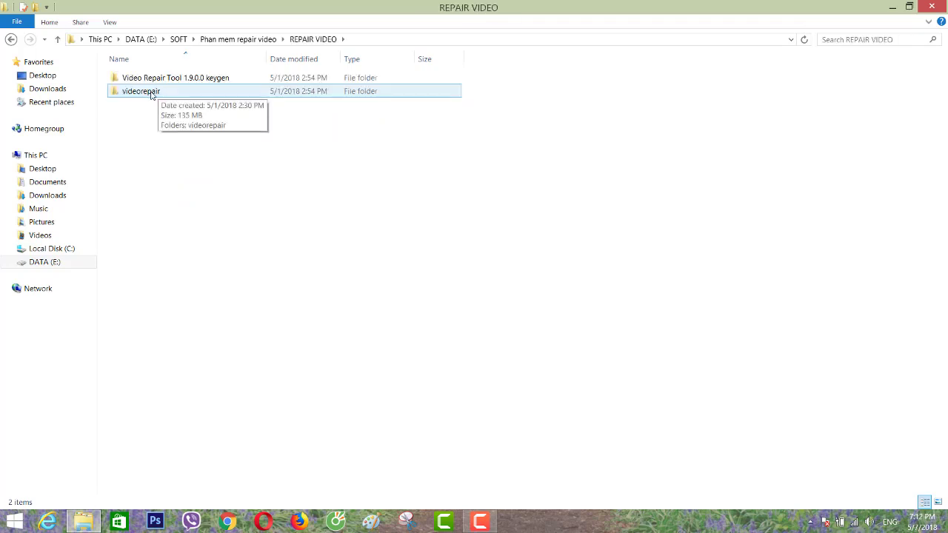
{"action": "double_click", "coordinate": [151, 92]}
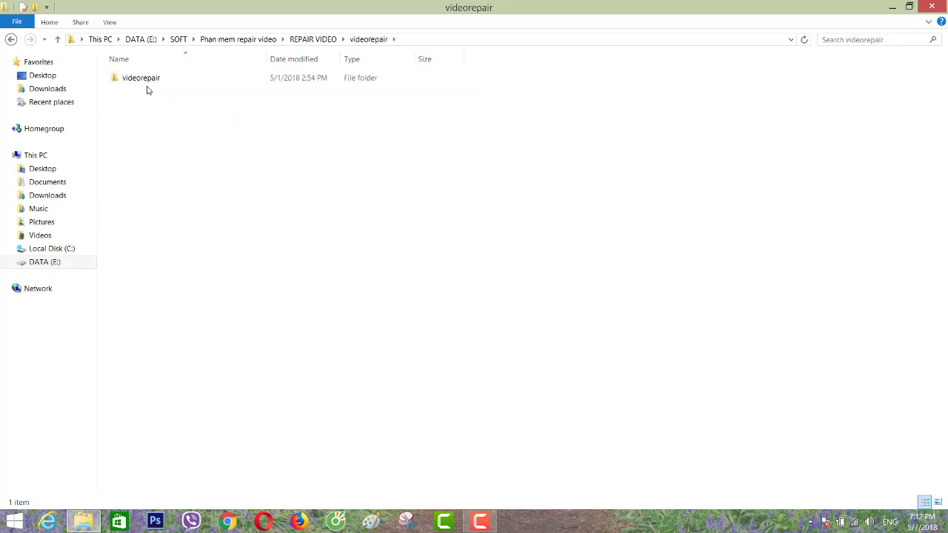
{"action": "double_click", "coordinate": [132, 79]}
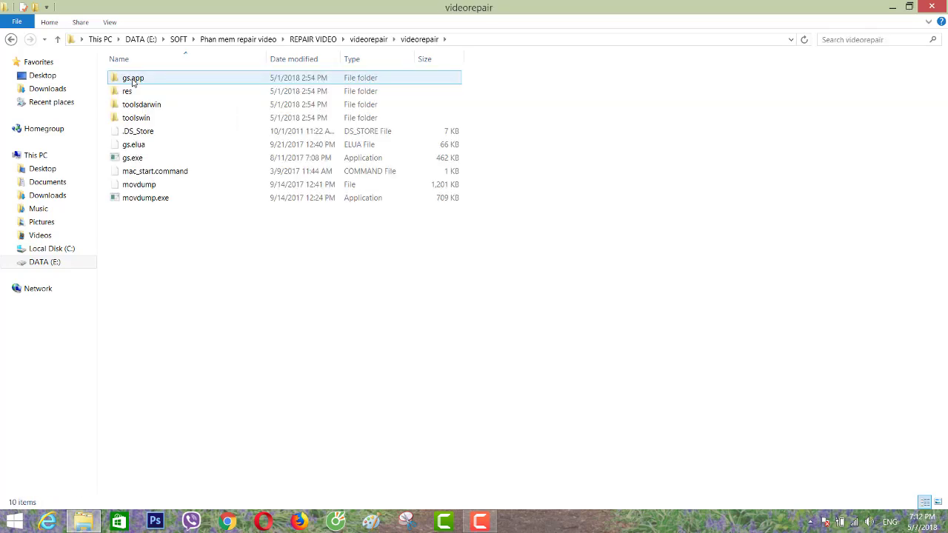
Examine the contents of the videorepair and Video Repair Tool 1.9.0.0 keygen folders, returning to REPAIR VIDEO.
{"action": "left_click", "coordinate": [10, 40]}
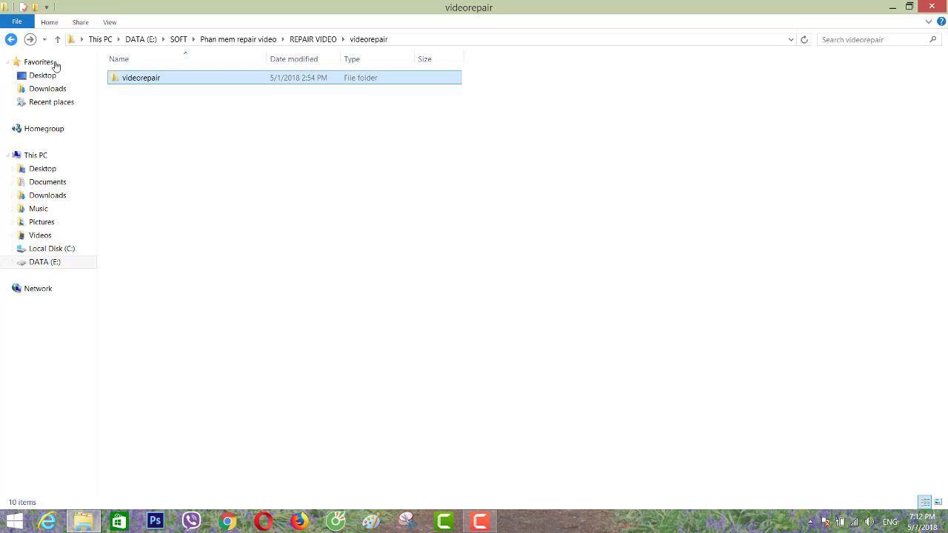
{"action": "double_click", "coordinate": [139, 80]}
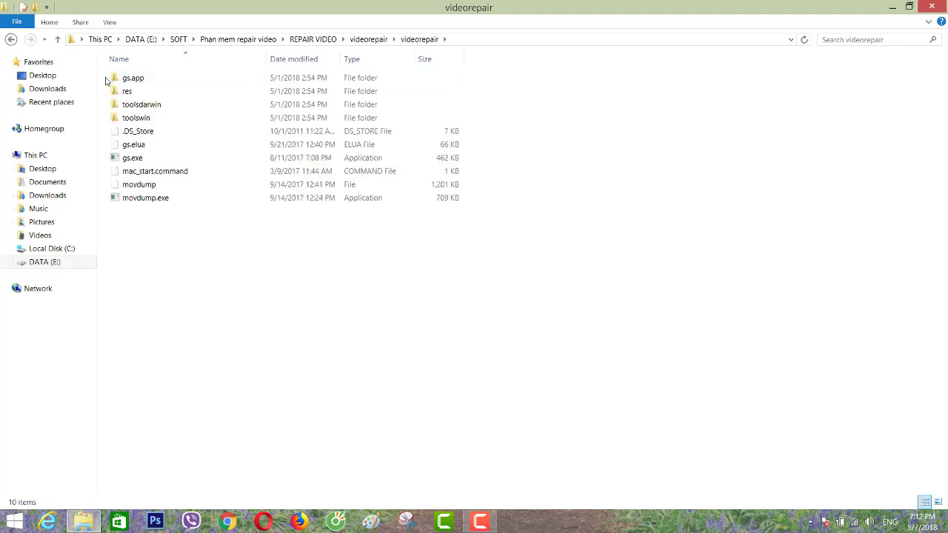
{"action": "left_click", "coordinate": [146, 206]}
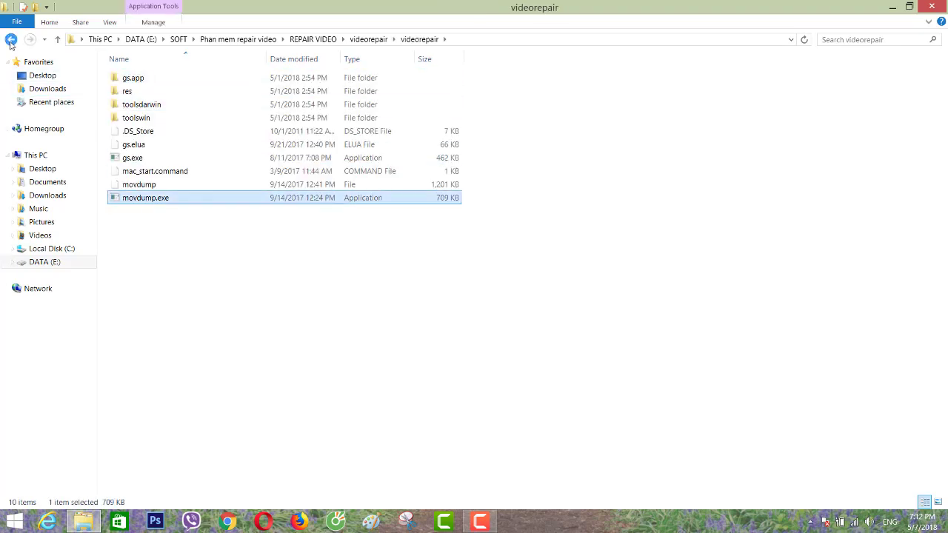
{"action": "left_click", "coordinate": [11, 39]}
{"action": "left_click", "coordinate": [11, 39]}
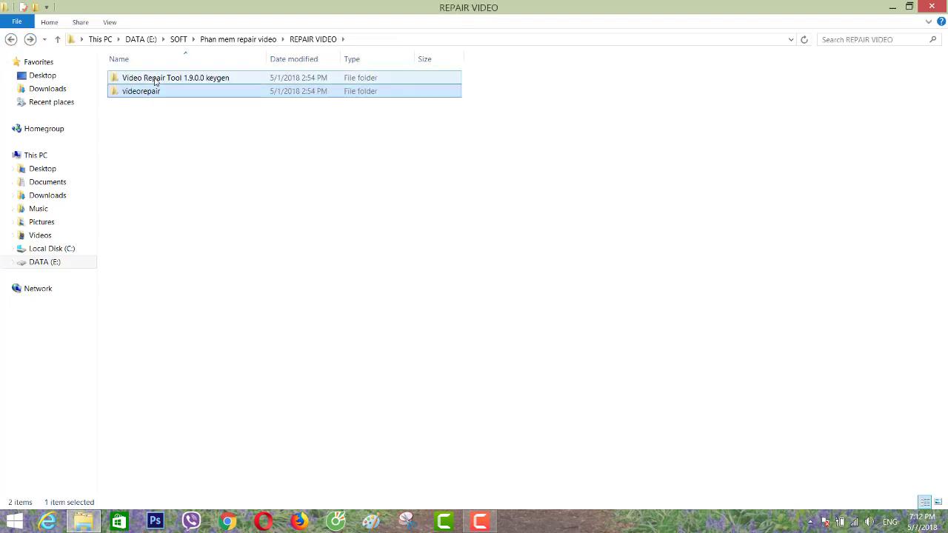
{"action": "double_click", "coordinate": [154, 79]}
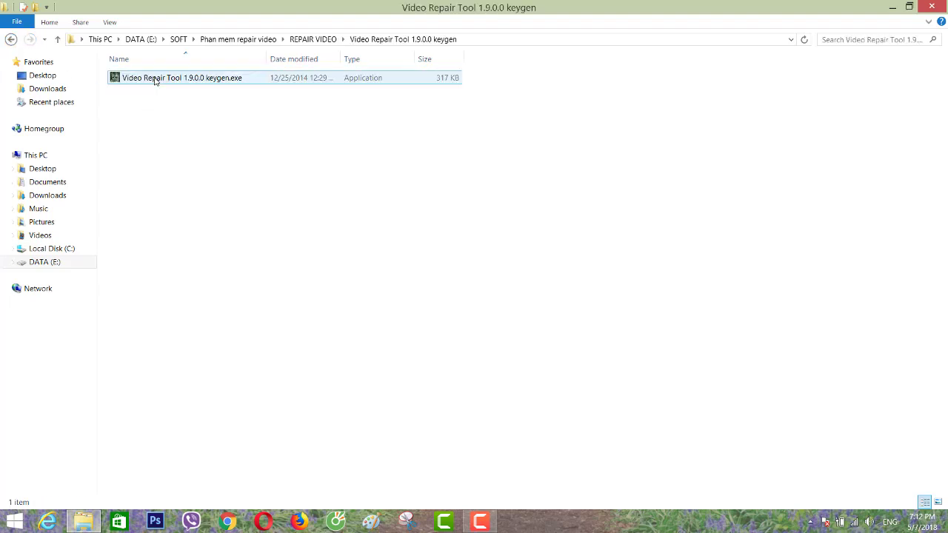
{"action": "left_click", "coordinate": [10, 39]}
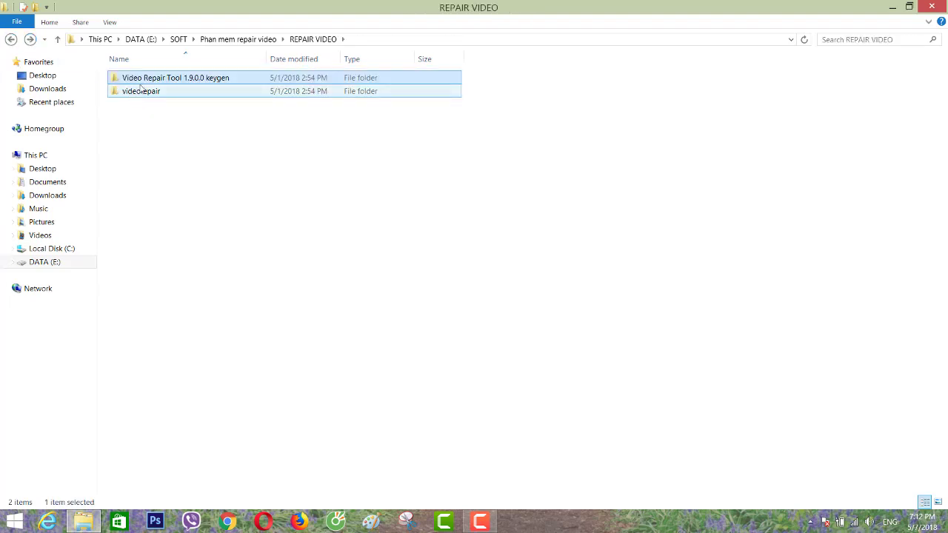
{"action": "double_click", "coordinate": [175, 79]}
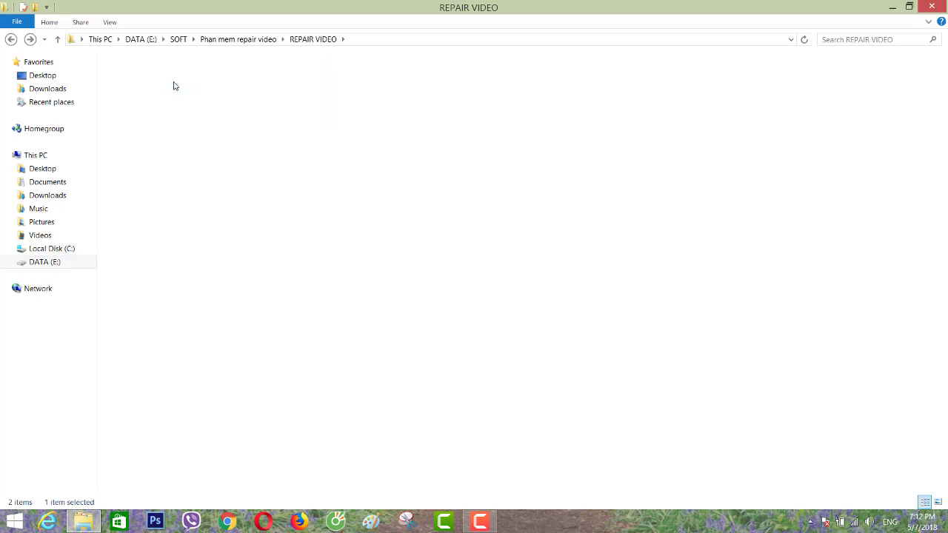
{"action": "left_click", "coordinate": [10, 39]}
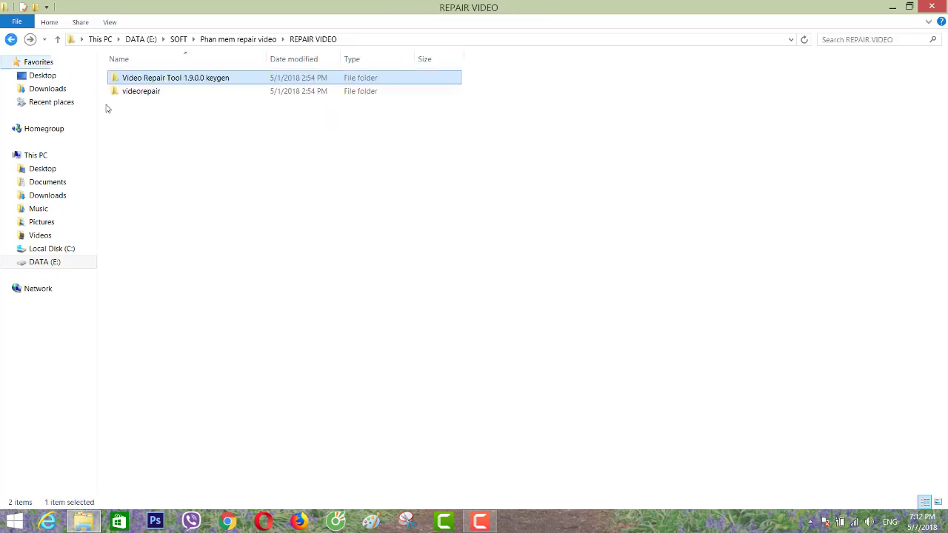
Launch gs.exe from the inner videorepair folder with English (default) as the language.
{"action": "double_click", "coordinate": [145, 94]}
{"action": "double_click", "coordinate": [145, 78]}
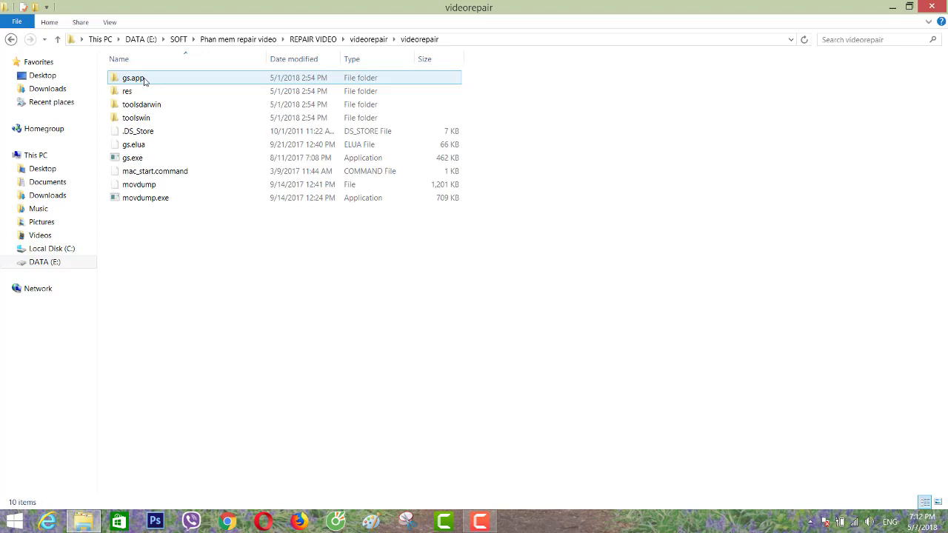
{"action": "left_click", "coordinate": [137, 162]}
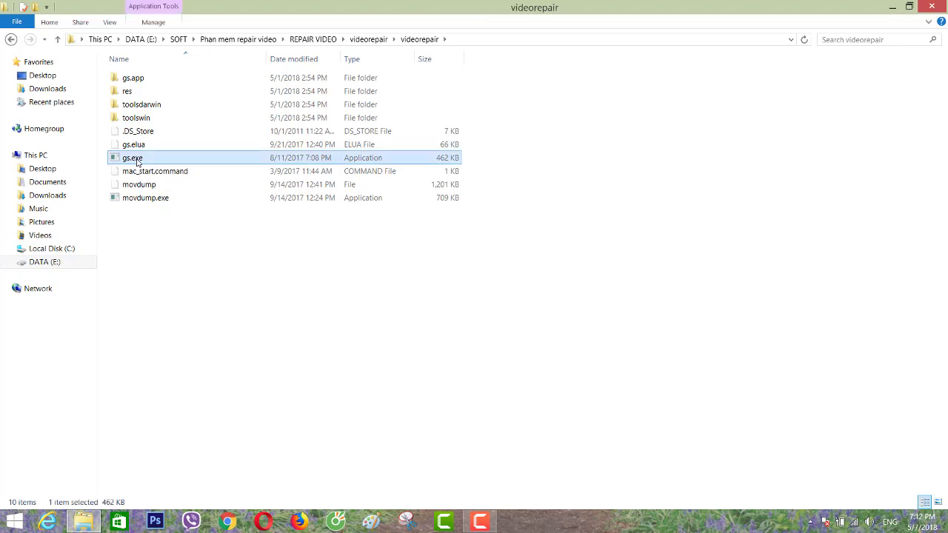
{"action": "double_click", "coordinate": [137, 162]}
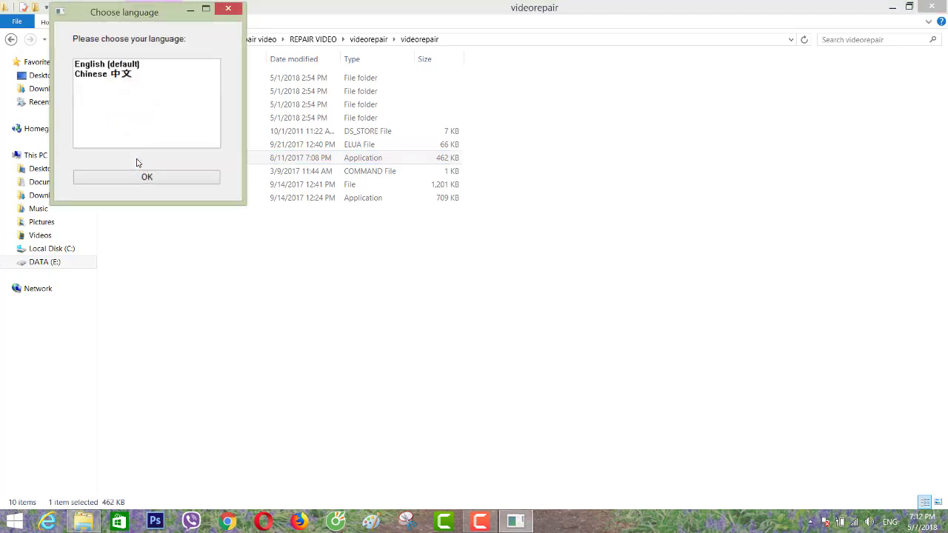
{"action": "left_click", "coordinate": [116, 65]}
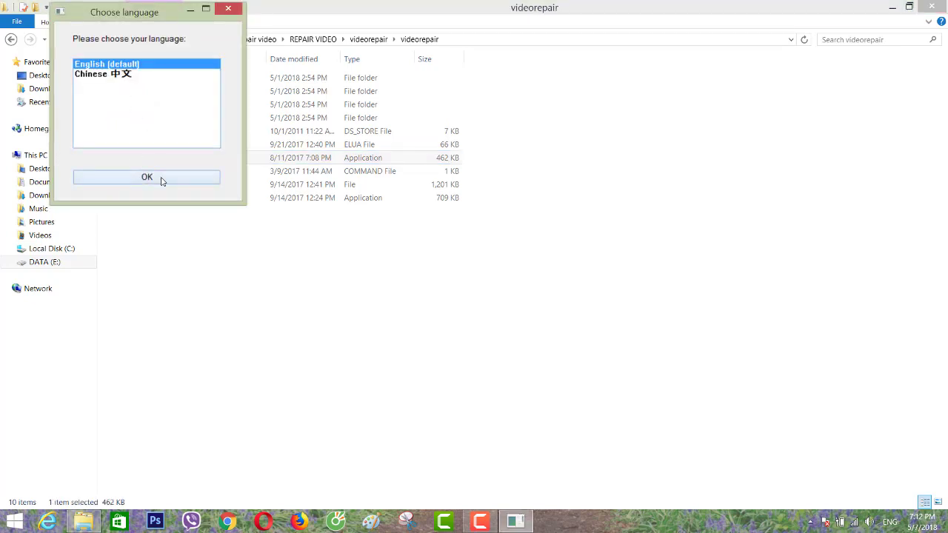
{"action": "left_click", "coordinate": [162, 181]}
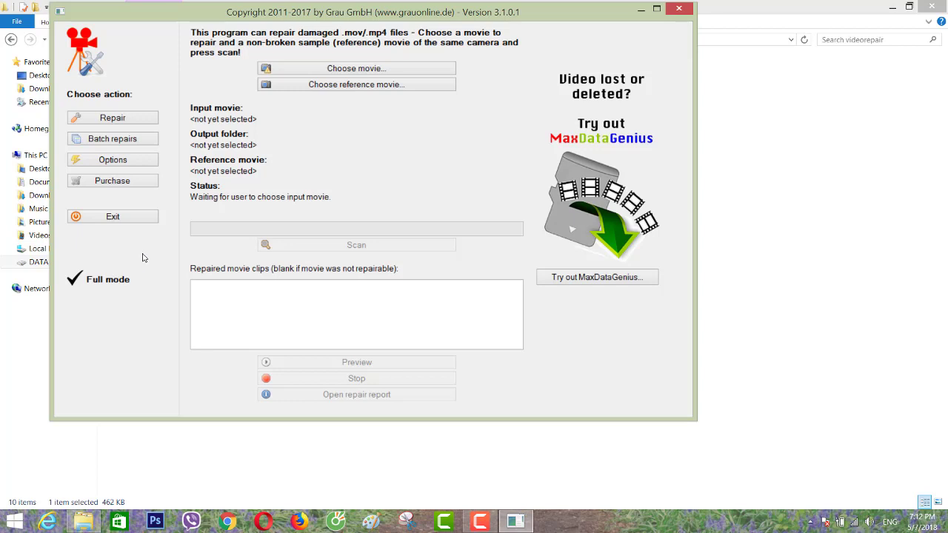
Show the repair program's activation page and launch Video Repair Tool 1.9.0.0 keygen.exe from its folder under REPAIR VIDEO.
{"action": "left_click", "coordinate": [132, 185]}
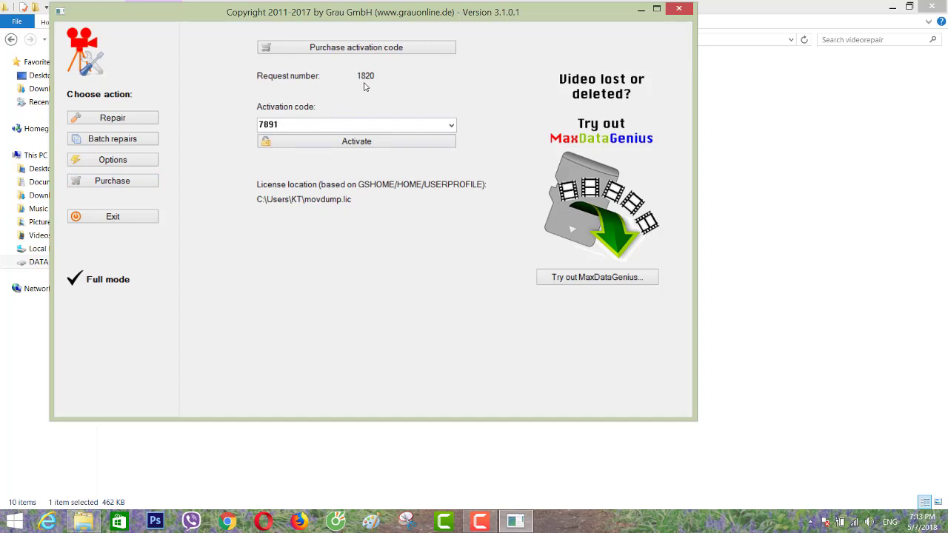
{"action": "left_click", "coordinate": [83, 521]}
{"action": "left_click", "coordinate": [11, 39]}
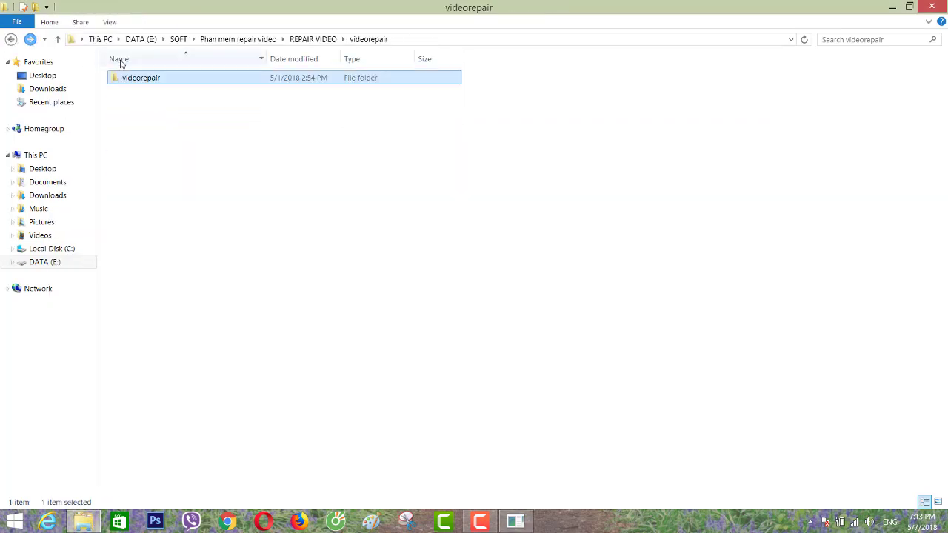
{"action": "left_click", "coordinate": [10, 40]}
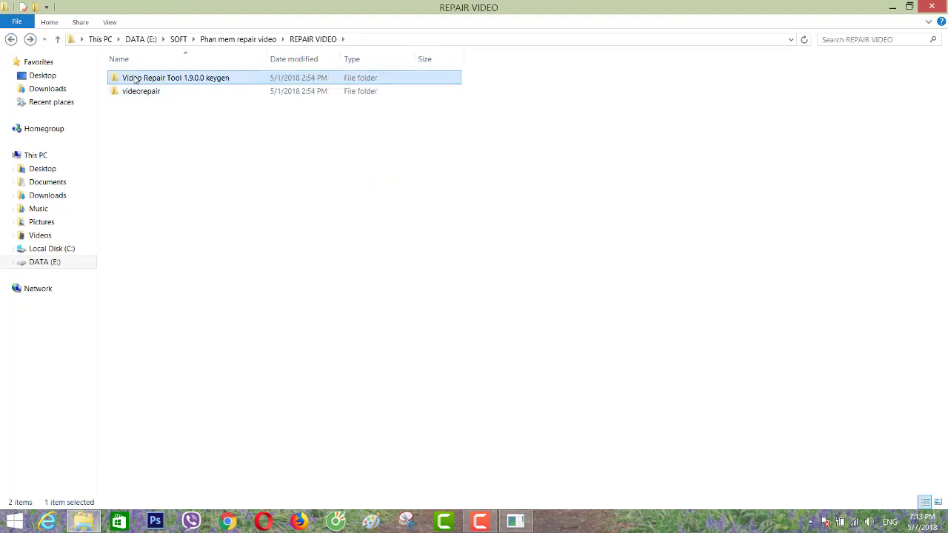
{"action": "double_click", "coordinate": [135, 78]}
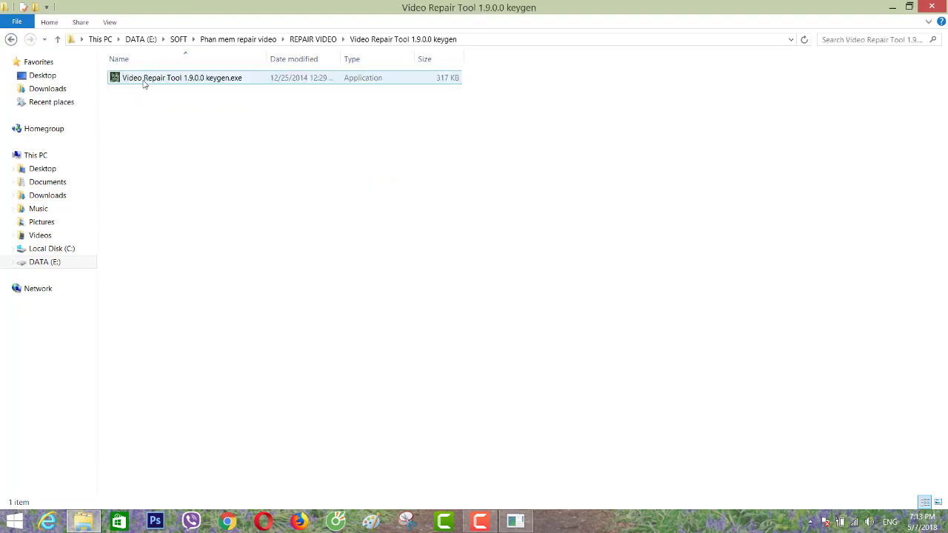
{"action": "left_click", "coordinate": [145, 83]}
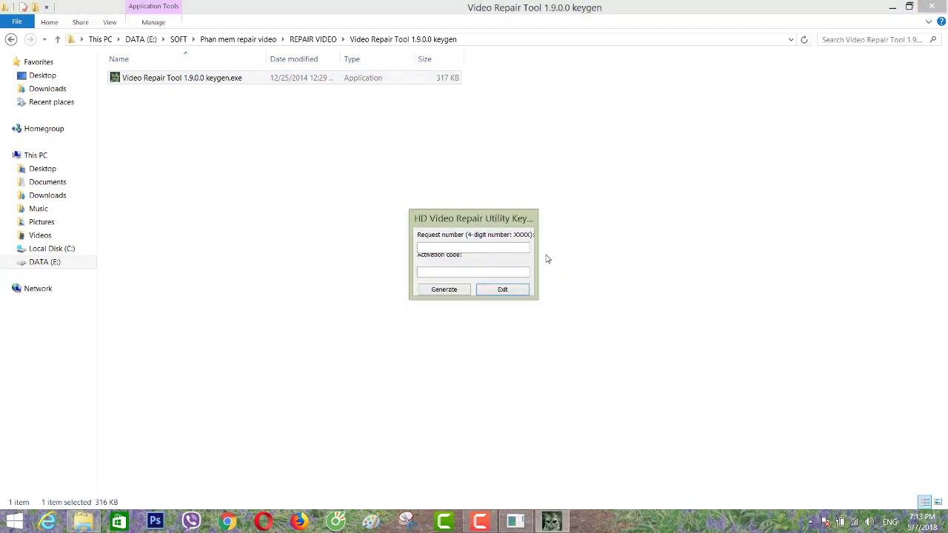
Enter the repair program's request number in the key generator, generate the activation code and select it for copying.
{"action": "left_click", "coordinate": [458, 247]}
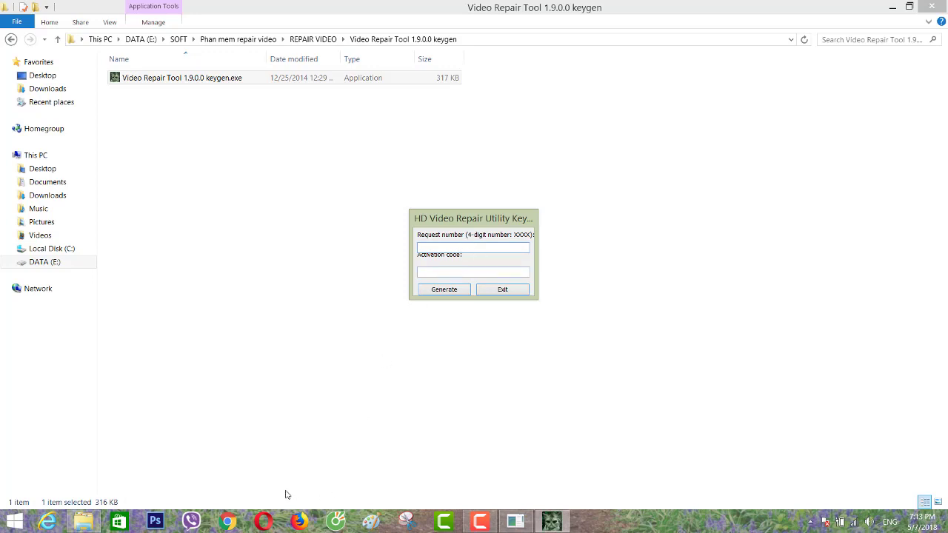
{"action": "left_click", "coordinate": [514, 522]}
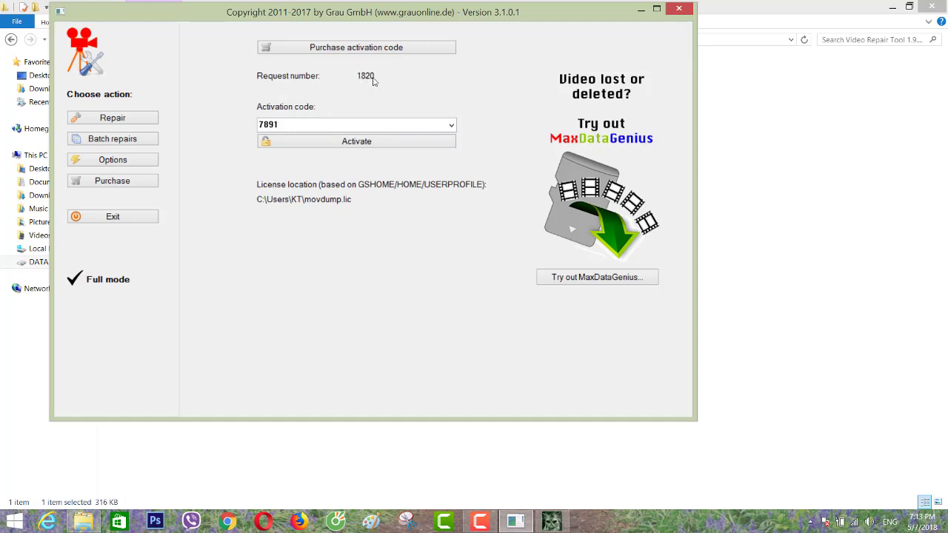
{"action": "left_click", "coordinate": [551, 521]}
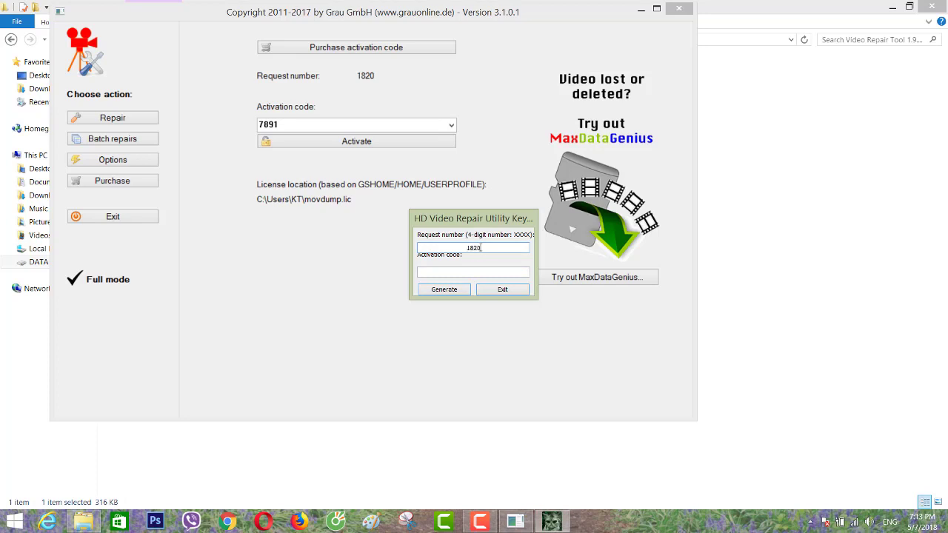
{"action": "left_click", "coordinate": [452, 291]}
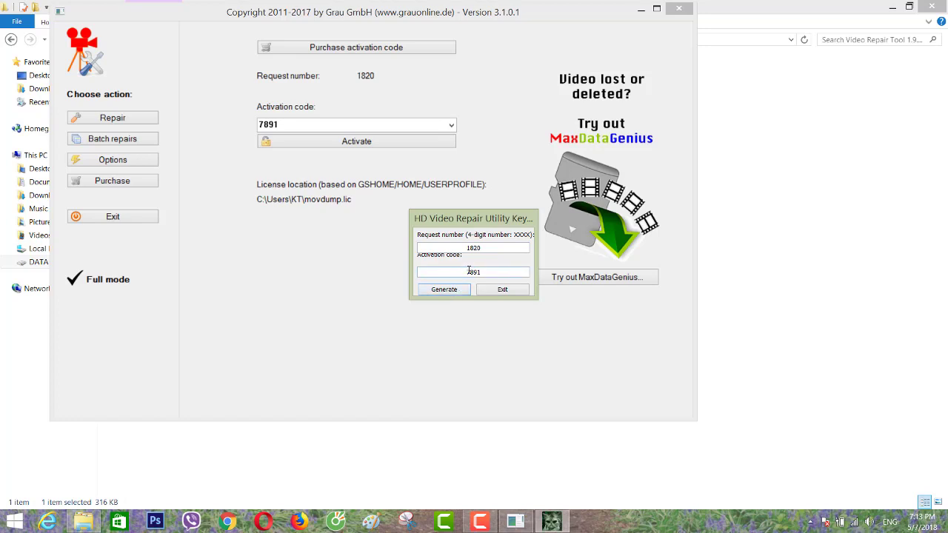
{"action": "left_click_drag", "start_coordinate": [469, 271], "coordinate": [481, 271]}
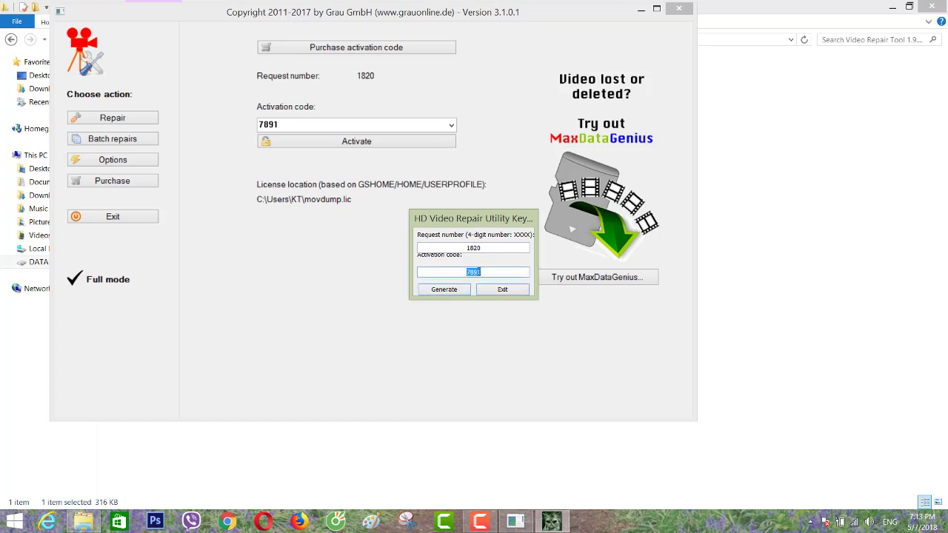
{"action": "left_click", "coordinate": [462, 271]}
{"action": "left_click_drag", "start_coordinate": [462, 272], "coordinate": [485, 273]}
Replace the contents of the repair program's activation code field with the generated code and activate full mode.
{"action": "left_click_drag", "start_coordinate": [297, 125], "coordinate": [235, 97]}
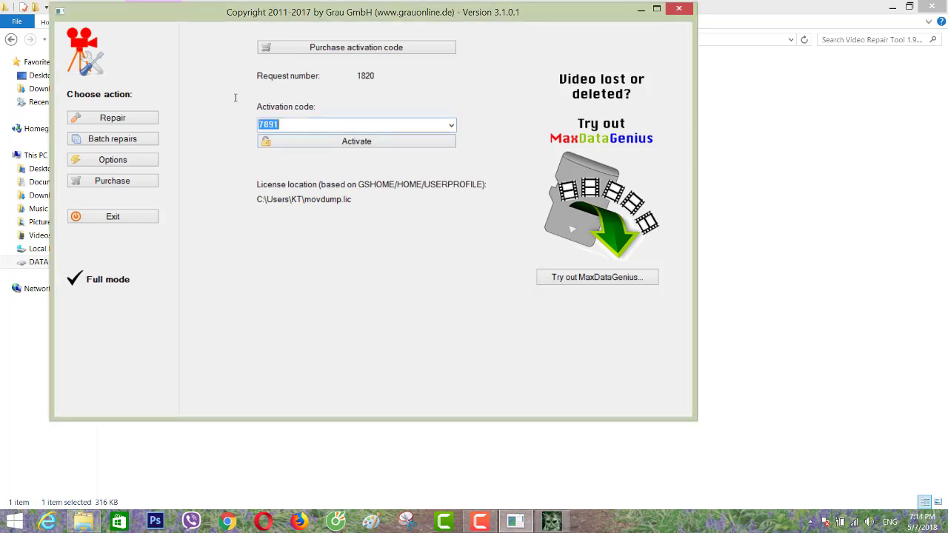
{"action": "left_click", "coordinate": [301, 127]}
{"action": "left_click", "coordinate": [316, 141]}
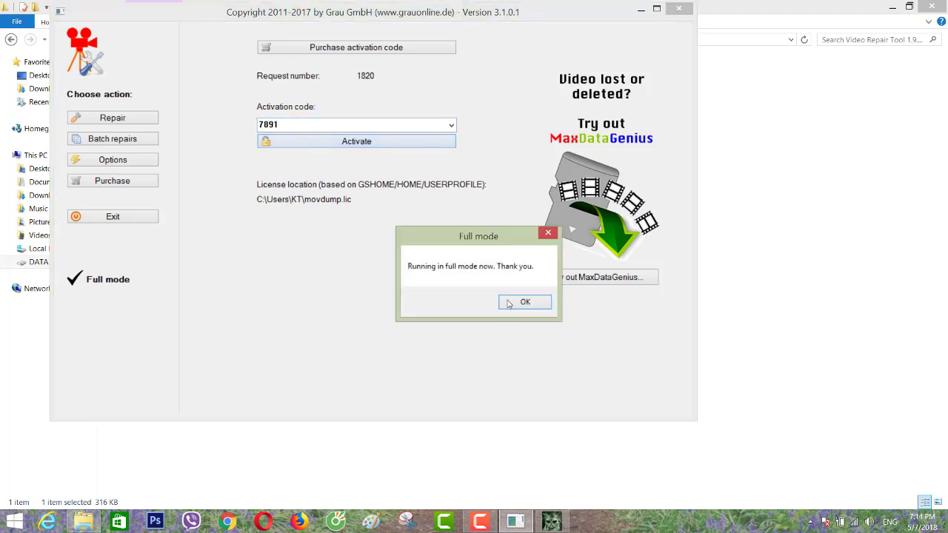
{"action": "left_click", "coordinate": [525, 302]}
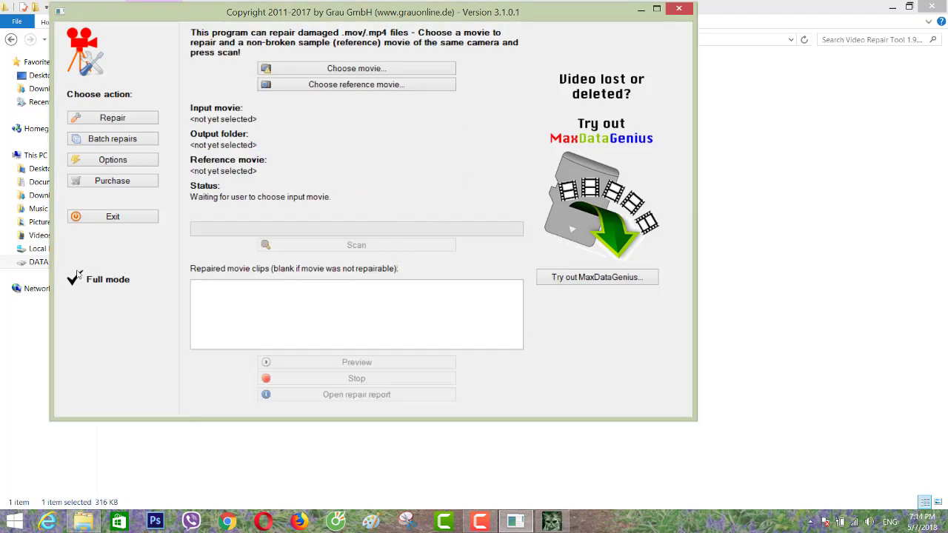
Close the key generator and exit the video repair program.
{"action": "left_click", "coordinate": [552, 521]}
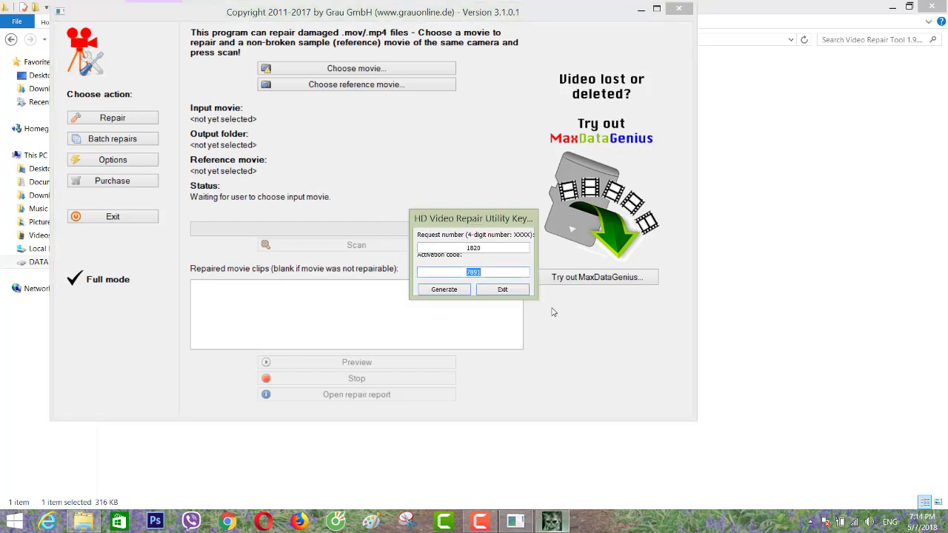
{"action": "left_click", "coordinate": [502, 289]}
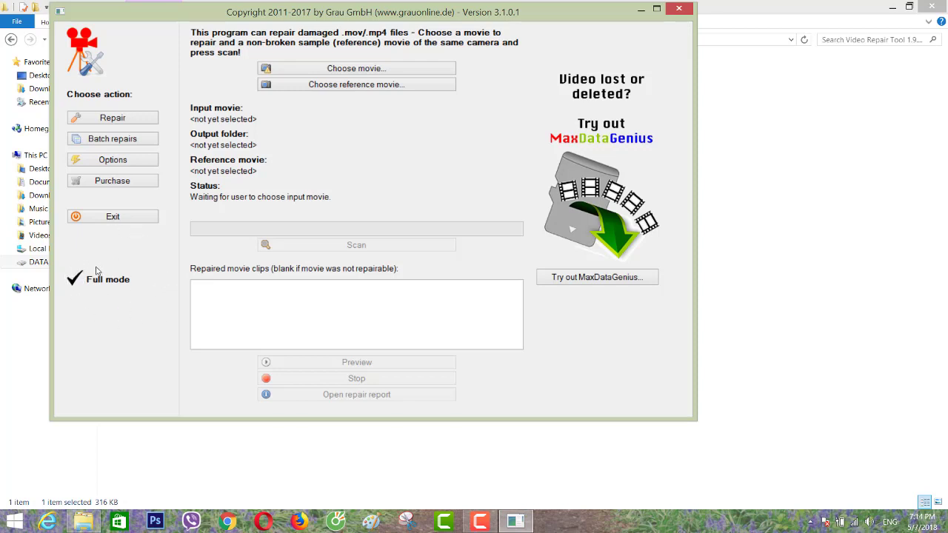
{"action": "left_click", "coordinate": [134, 221]}
{"action": "left_click", "coordinate": [244, 231]}
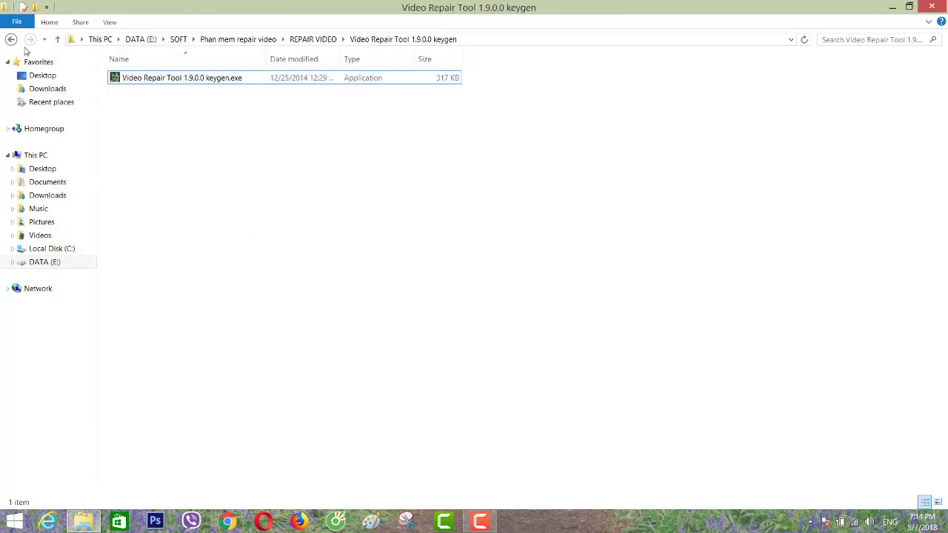
Relaunch gs.exe from the inner videorepair folder under REPAIR VIDEO with English (default) as the language.
{"action": "left_click", "coordinate": [11, 40]}
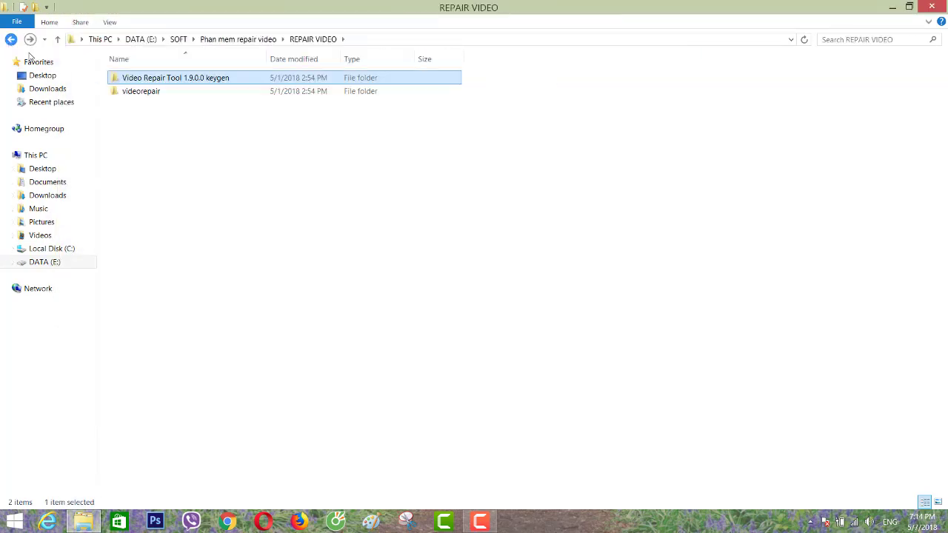
{"action": "double_click", "coordinate": [125, 92]}
{"action": "double_click", "coordinate": [129, 80]}
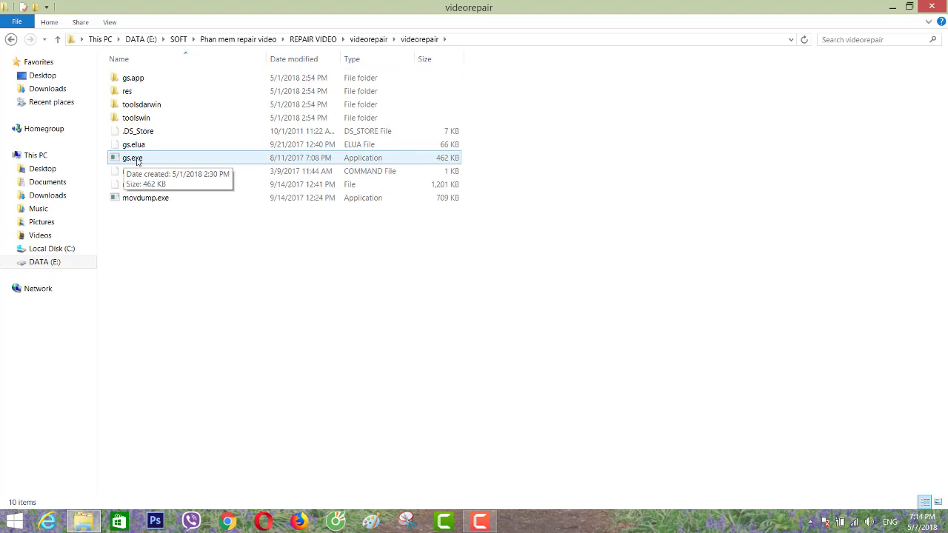
{"action": "double_click", "coordinate": [137, 160]}
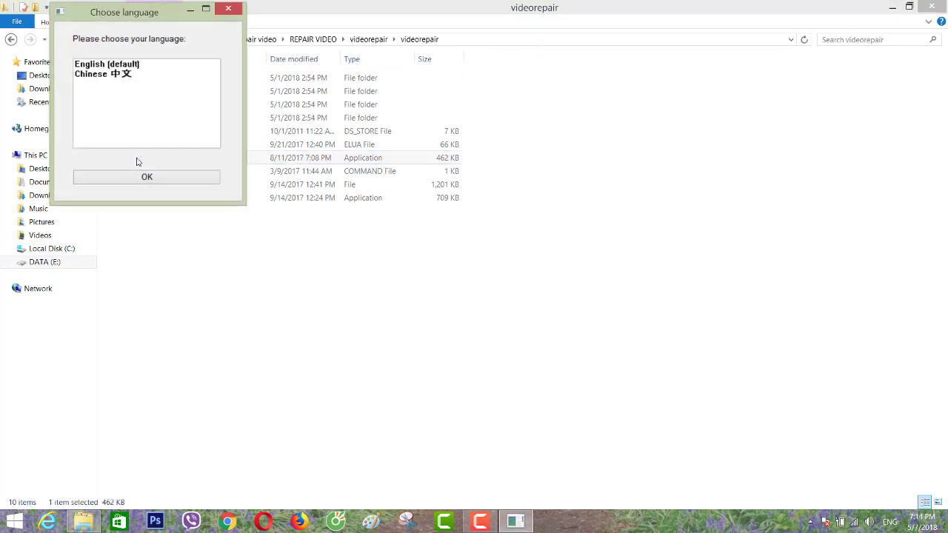
{"action": "left_click", "coordinate": [485, 523]}
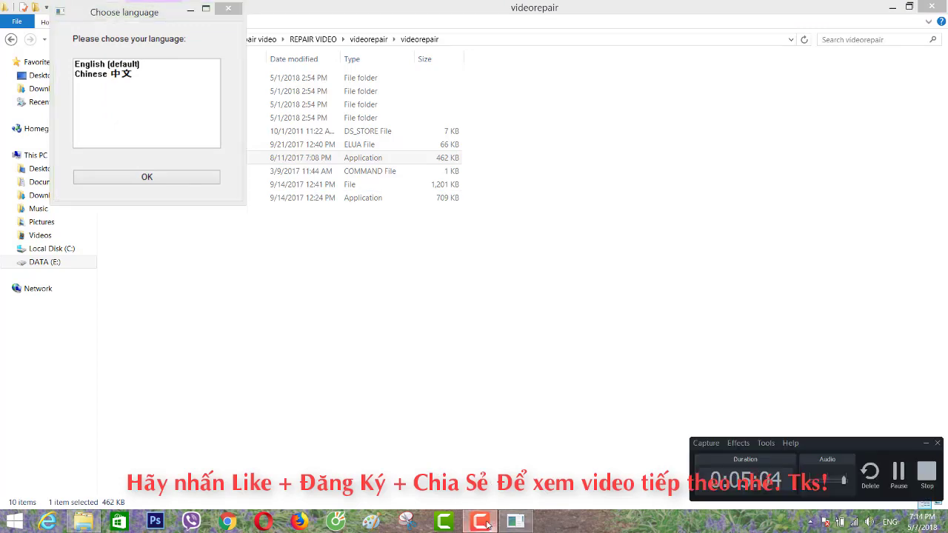
{"action": "left_click", "coordinate": [486, 523]}
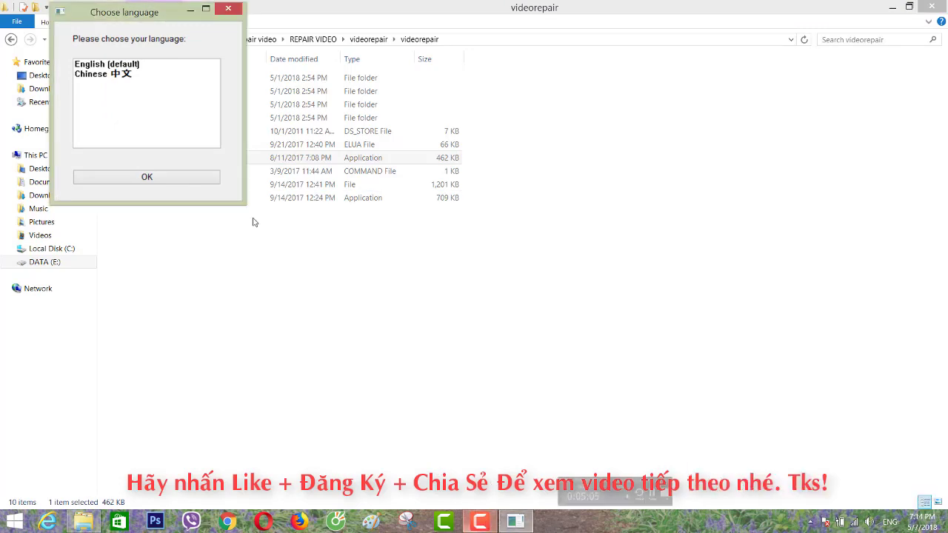
{"action": "left_click", "coordinate": [95, 64]}
{"action": "left_click", "coordinate": [146, 177]}
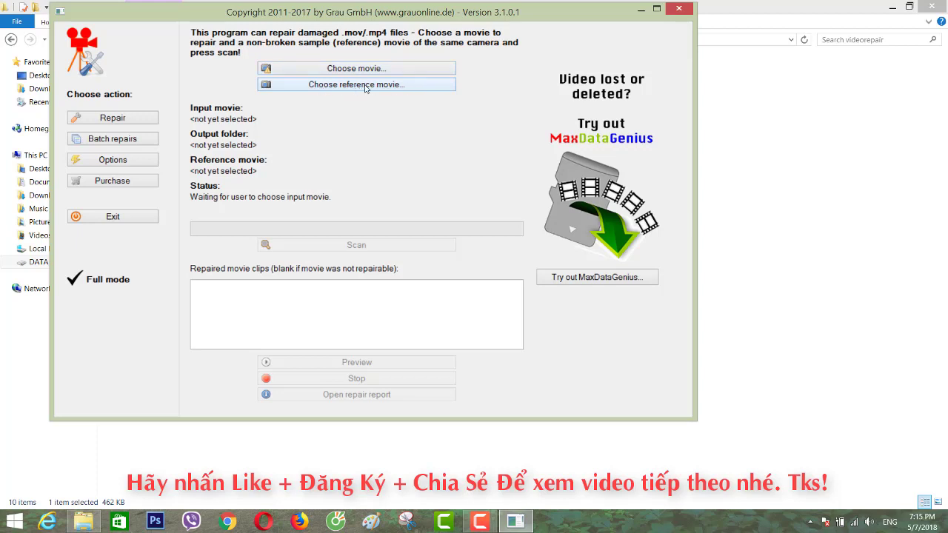
Minimise the open windows and examine the general and detailed properties of VID20180422094145.mp4 on the desktop, including its length.
{"action": "left_click", "coordinate": [641, 9]}
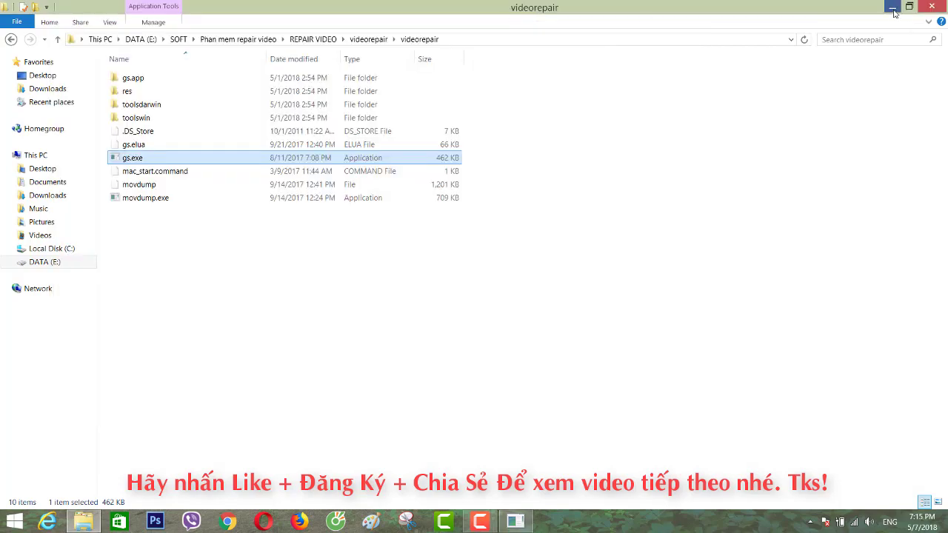
{"action": "left_click", "coordinate": [893, 9]}
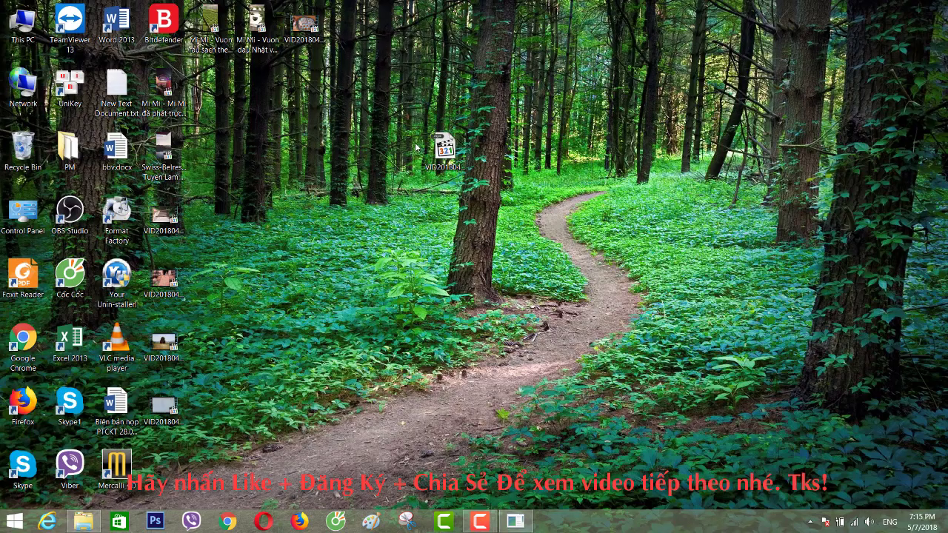
{"action": "right_click", "coordinate": [312, 43]}
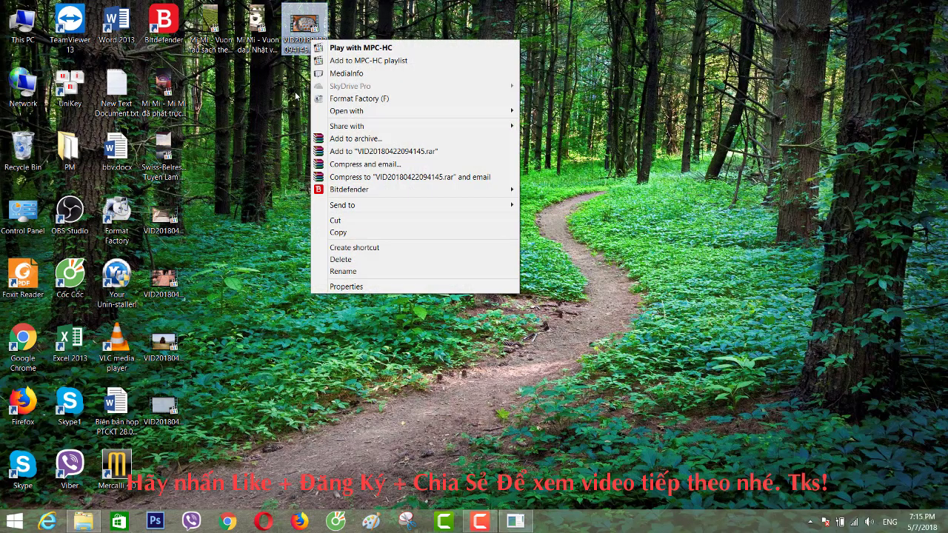
{"action": "left_click", "coordinate": [295, 94]}
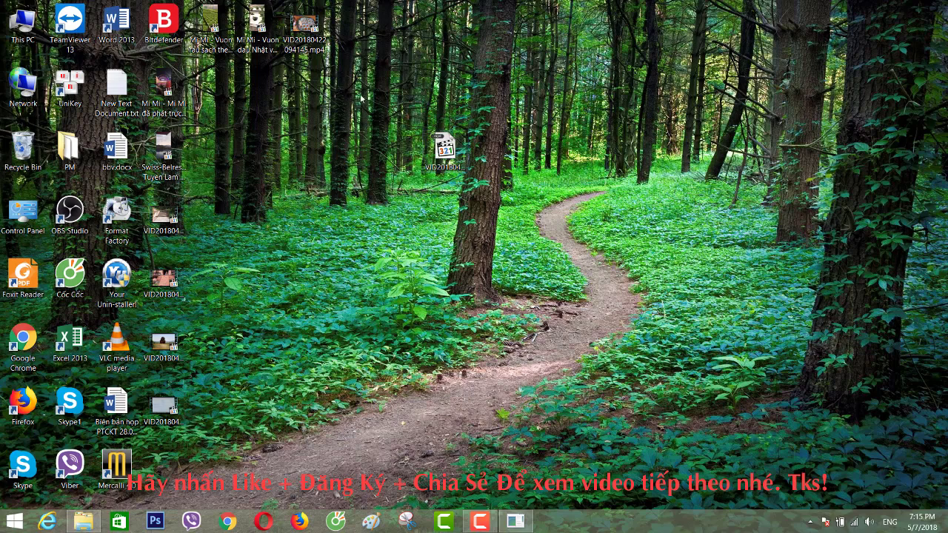
{"action": "right_click", "coordinate": [318, 46]}
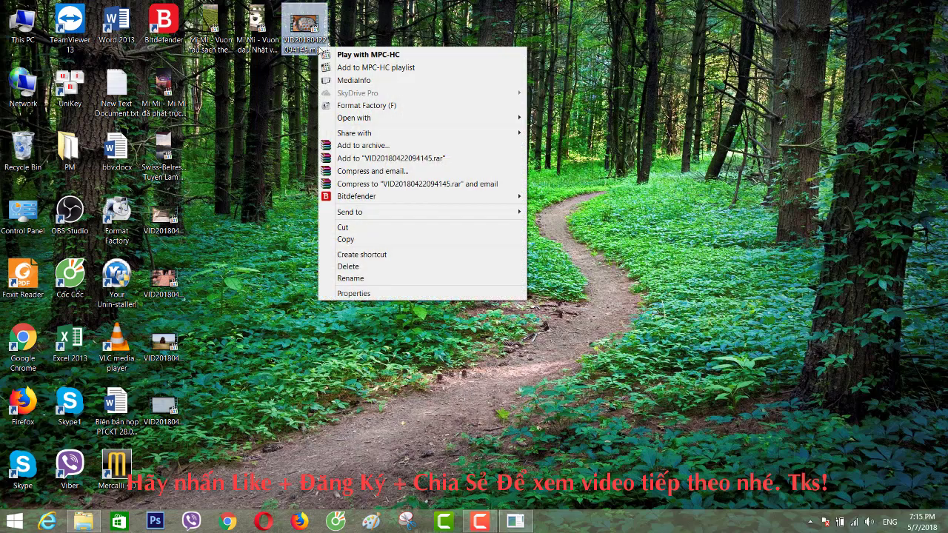
{"action": "left_click", "coordinate": [372, 293]}
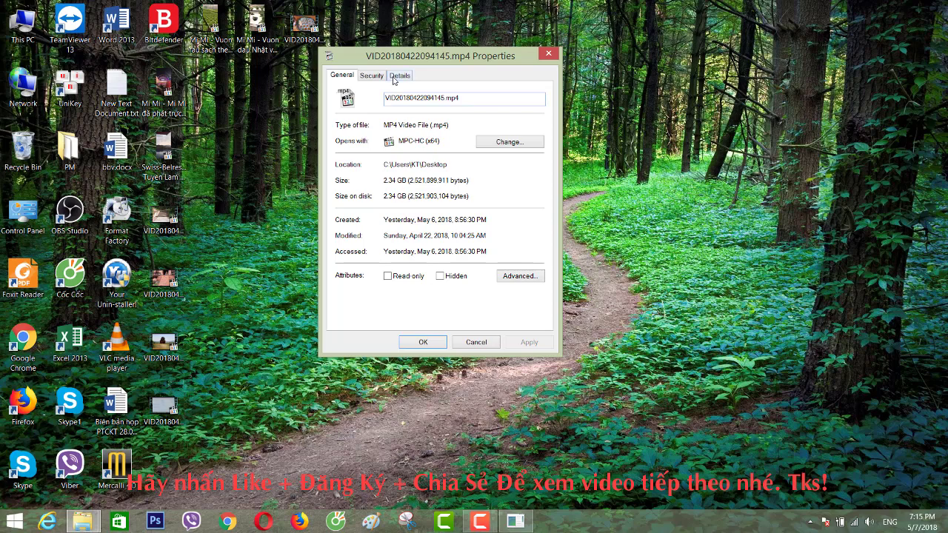
{"action": "left_click", "coordinate": [394, 77]}
{"action": "left_click", "coordinate": [417, 188]}
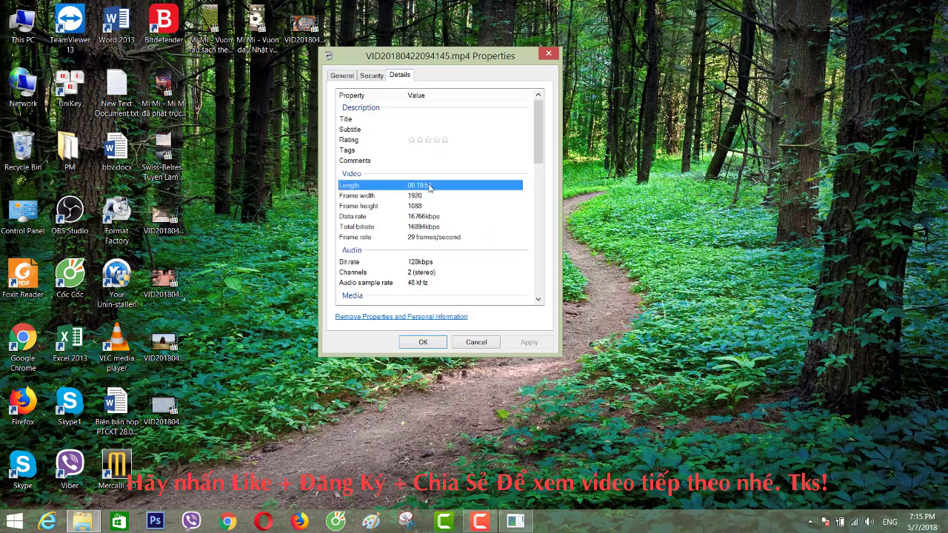
{"action": "left_click", "coordinate": [549, 56]}
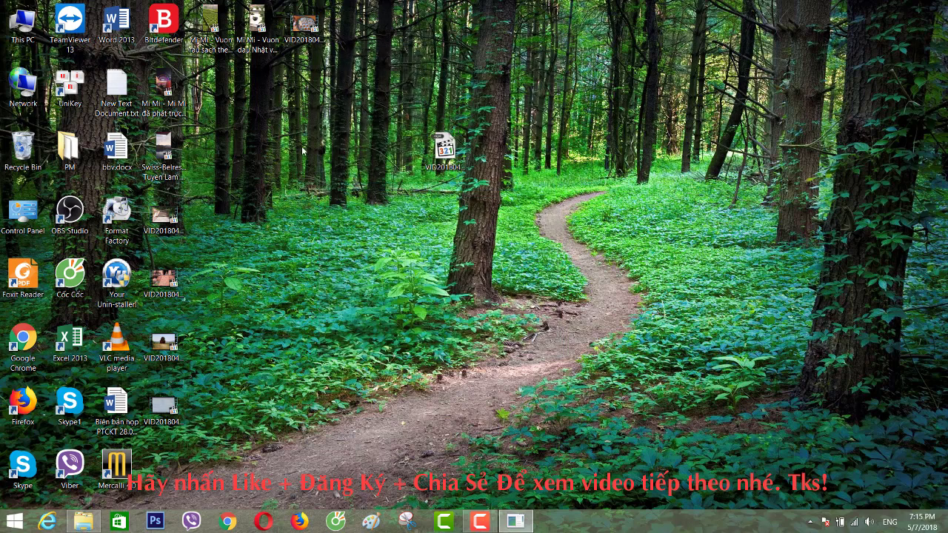
{"action": "right_click", "coordinate": [301, 146]}
{"action": "left_click", "coordinate": [318, 178]}
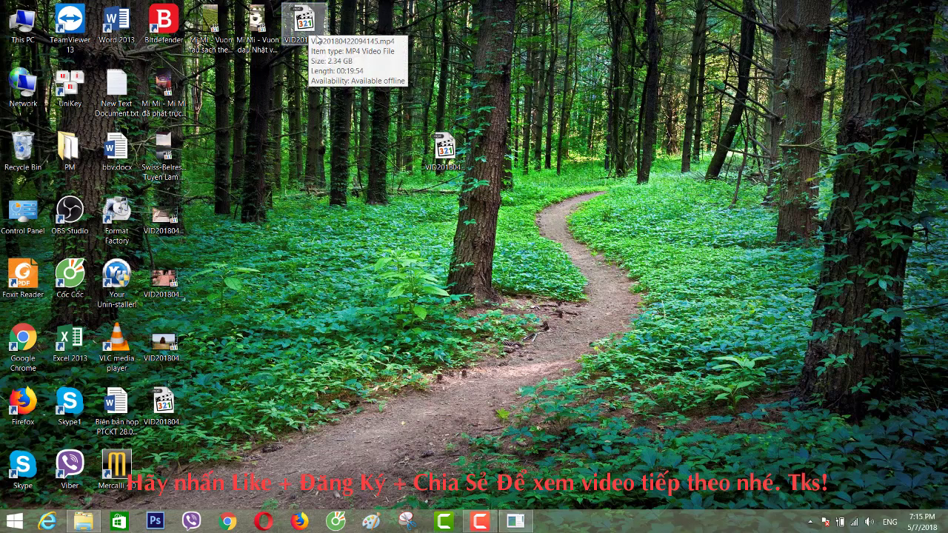
{"action": "right_click", "coordinate": [326, 130]}
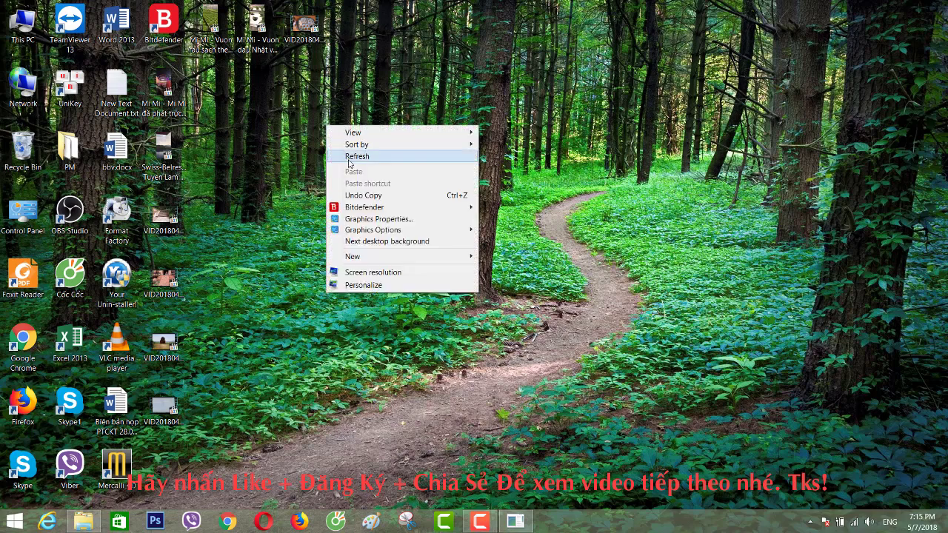
{"action": "left_click", "coordinate": [349, 157]}
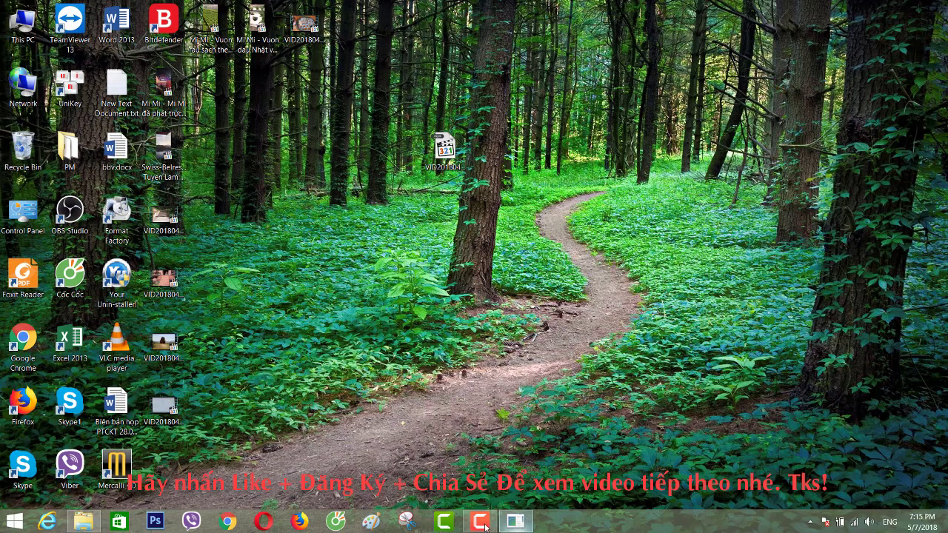
{"action": "left_click", "coordinate": [522, 526]}
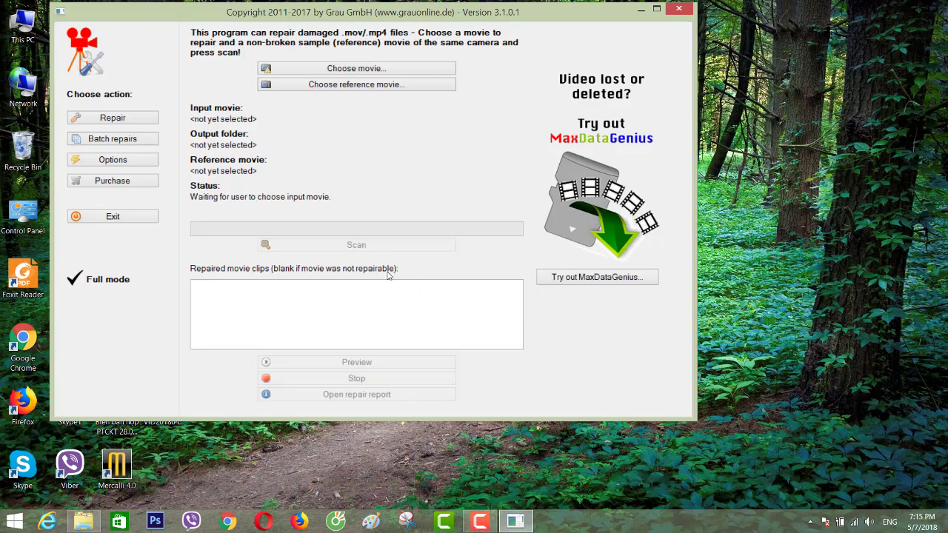
{"action": "left_click", "coordinate": [646, 10]}
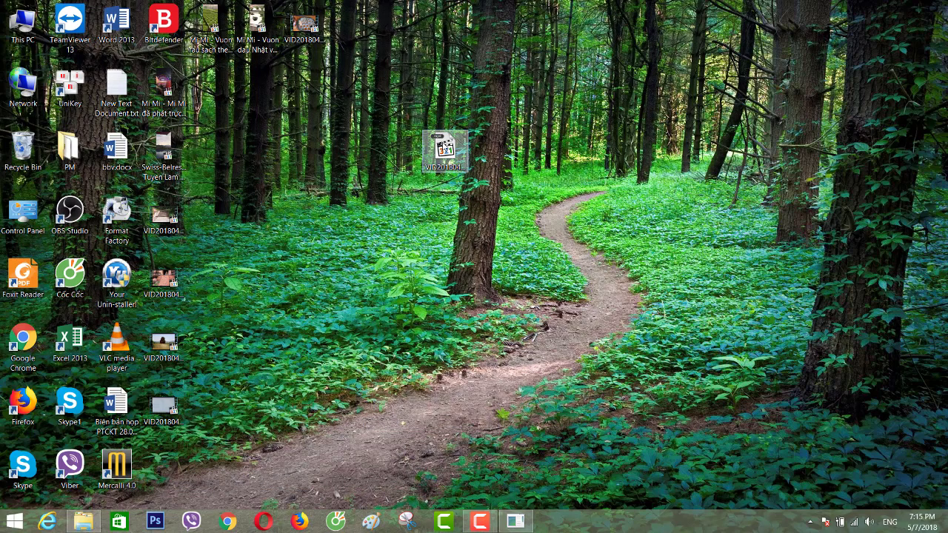
Try to play the damaged VID20180429132500.mp4 from the desktop, close the player and refresh the desktop.
{"action": "double_click", "coordinate": [464, 172]}
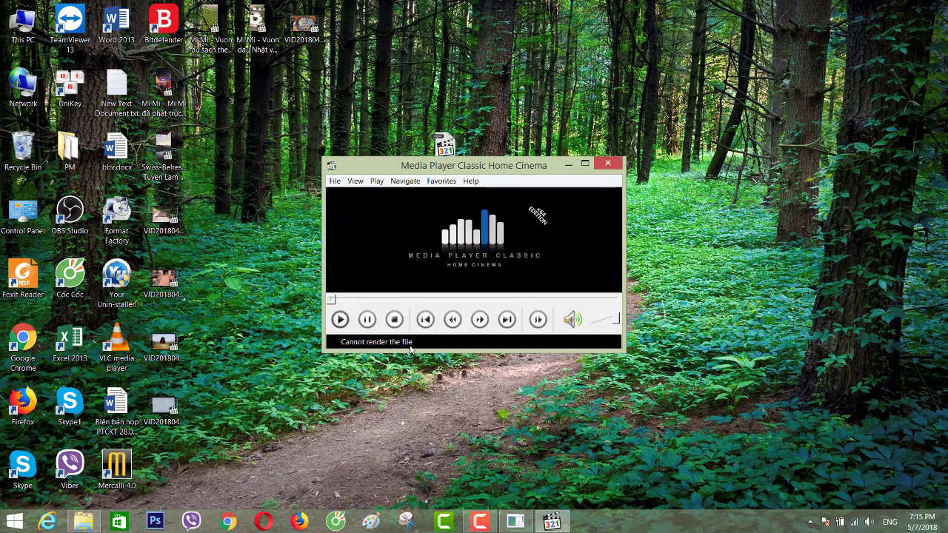
{"action": "left_click", "coordinate": [607, 163]}
{"action": "right_click", "coordinate": [546, 153]}
{"action": "left_click", "coordinate": [585, 169]}
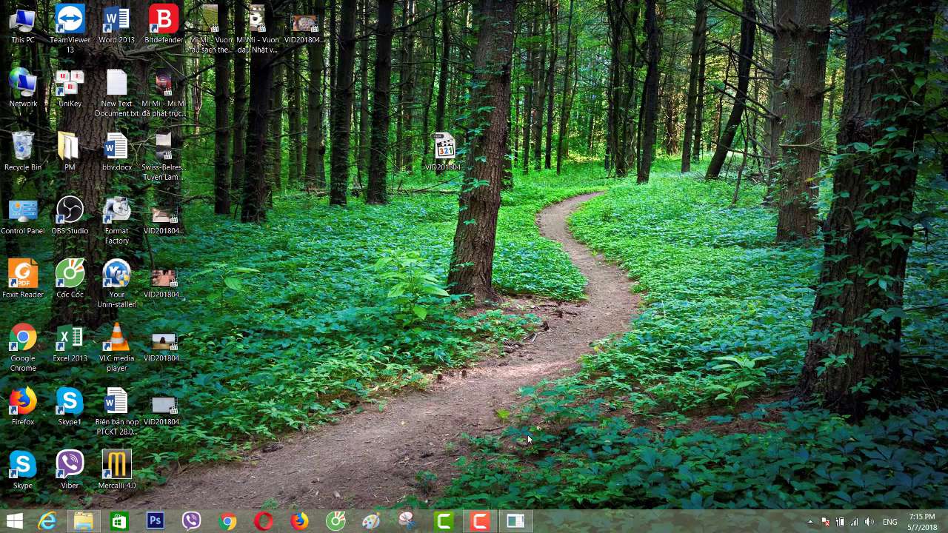
Switch back to the video repair program and choose VID20180429132500.mp4 from the Desktop folder as the broken movie.
{"action": "left_click", "coordinate": [515, 521]}
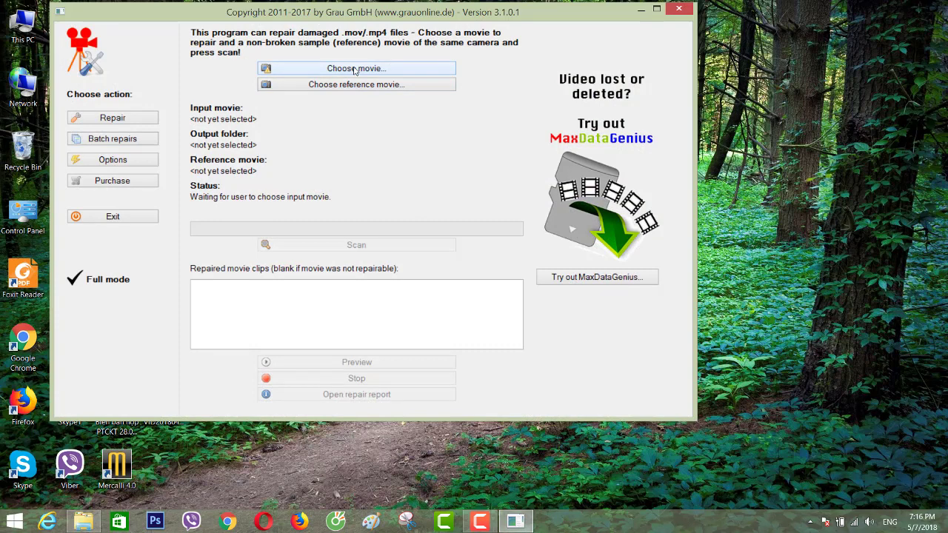
{"action": "left_click", "coordinate": [354, 69]}
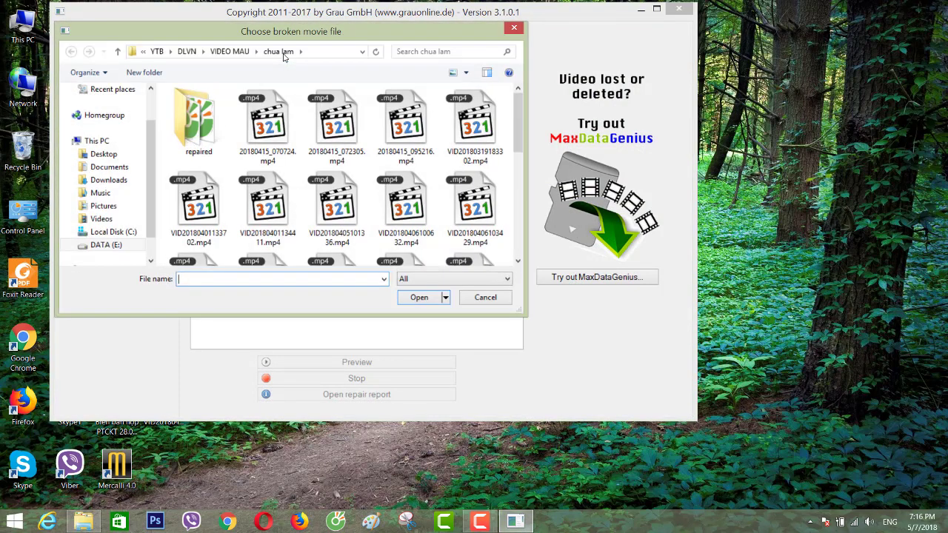
{"action": "left_click", "coordinate": [100, 153]}
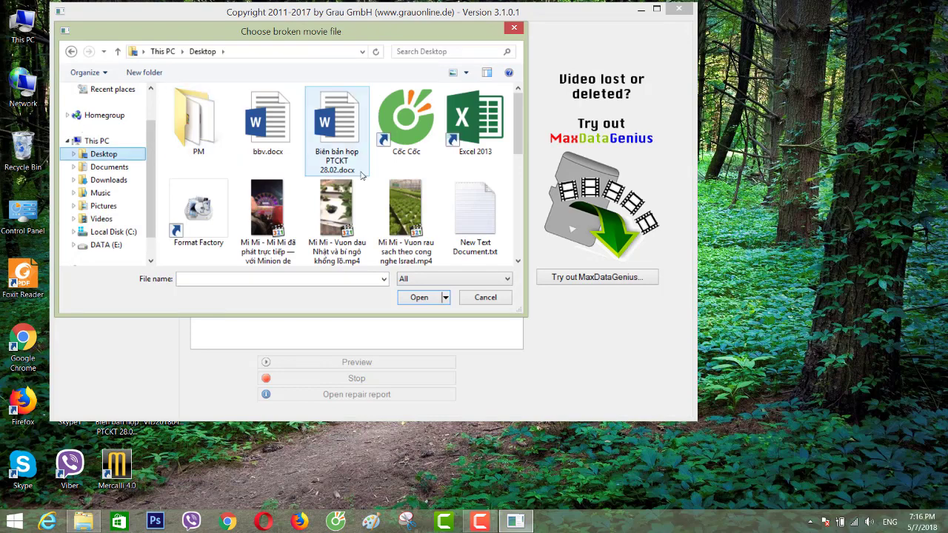
{"action": "left_click", "coordinate": [406, 211]}
{"action": "scroll", "coordinate": [404, 218], "scroll_direction": "down", "scroll_amount": 3}
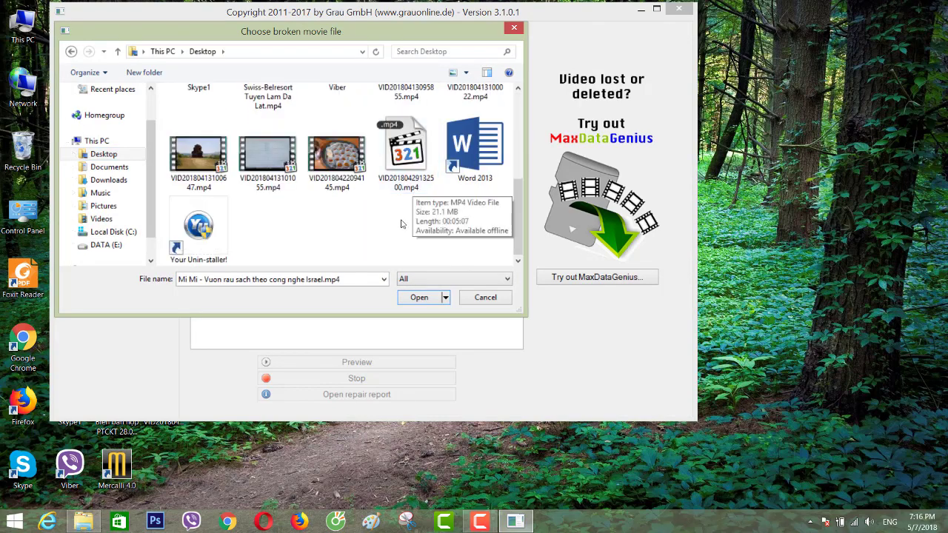
{"action": "left_click", "coordinate": [397, 157]}
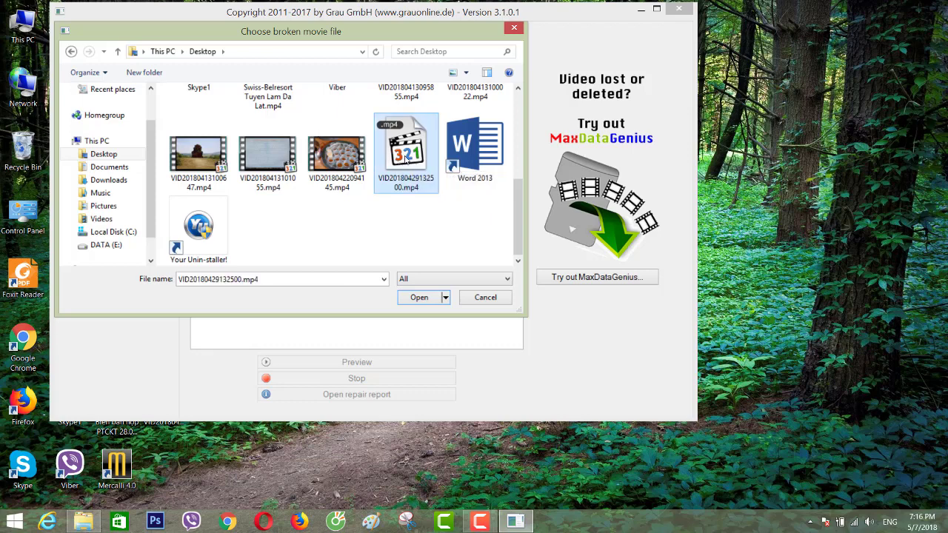
{"action": "left_click", "coordinate": [419, 299]}
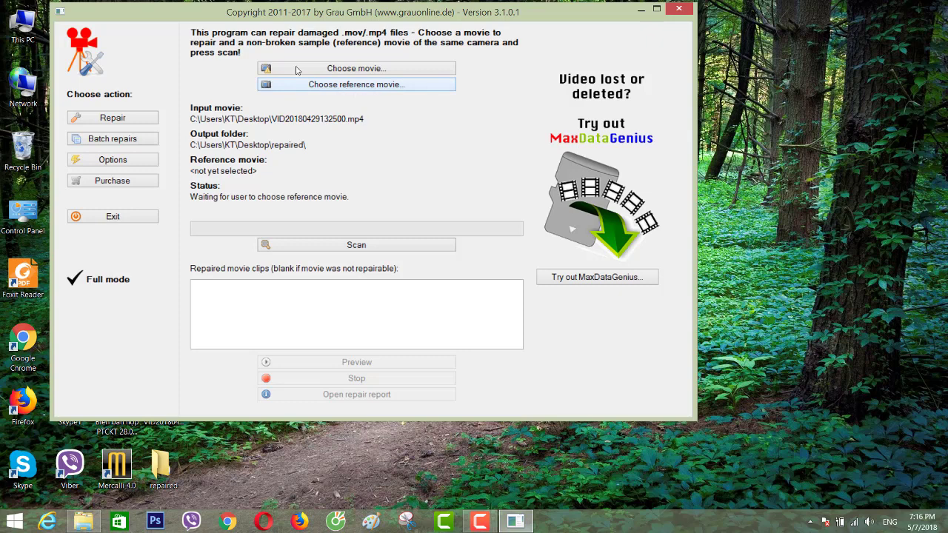
Choose VID20180422094145.mp4 from the Desktop folder as the non-broken reference movie.
{"action": "left_click", "coordinate": [371, 86]}
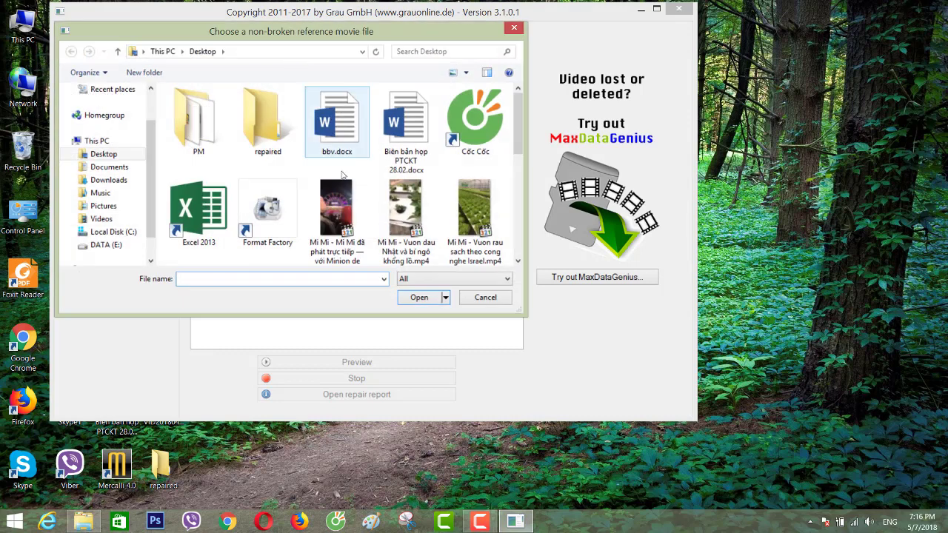
{"action": "left_click", "coordinate": [406, 211]}
{"action": "scroll", "coordinate": [412, 193], "scroll_direction": "down", "scroll_amount": 3}
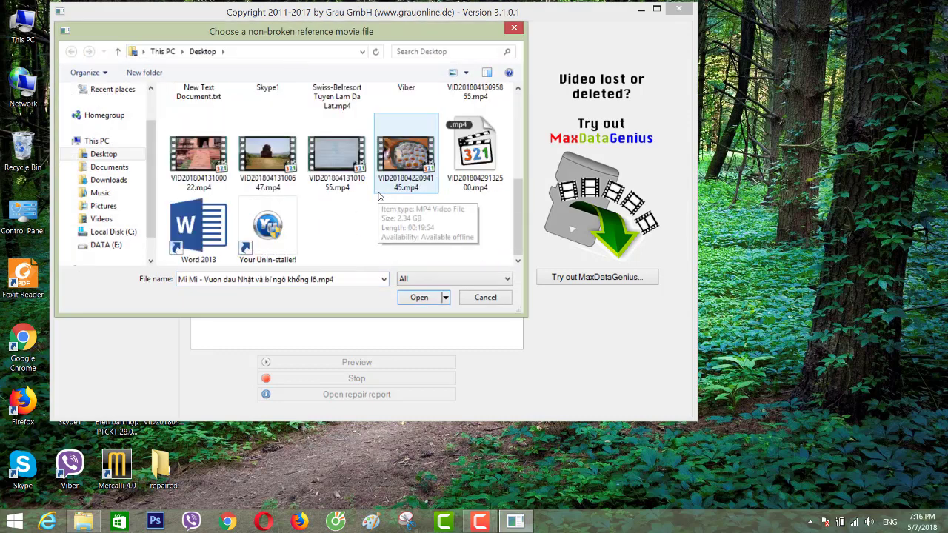
{"action": "left_click", "coordinate": [406, 159]}
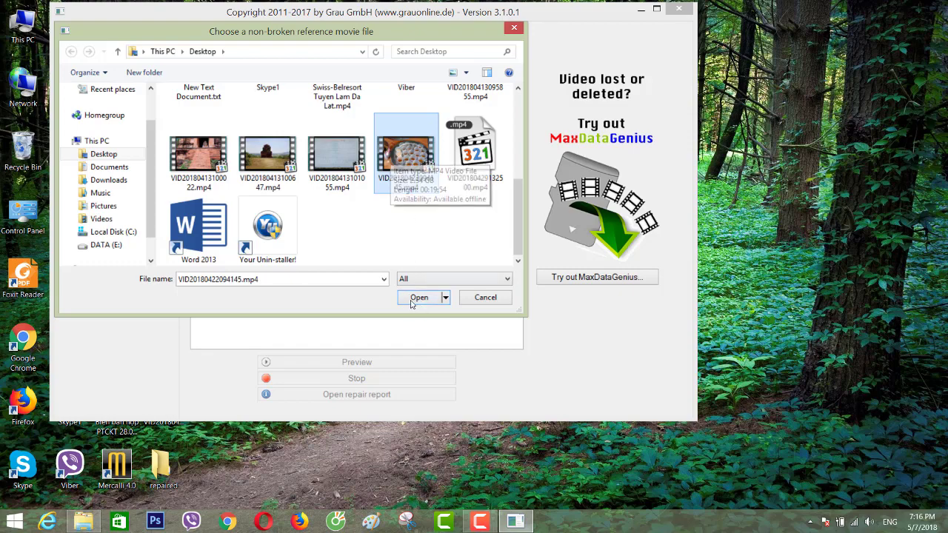
{"action": "key", "text": "Return"}
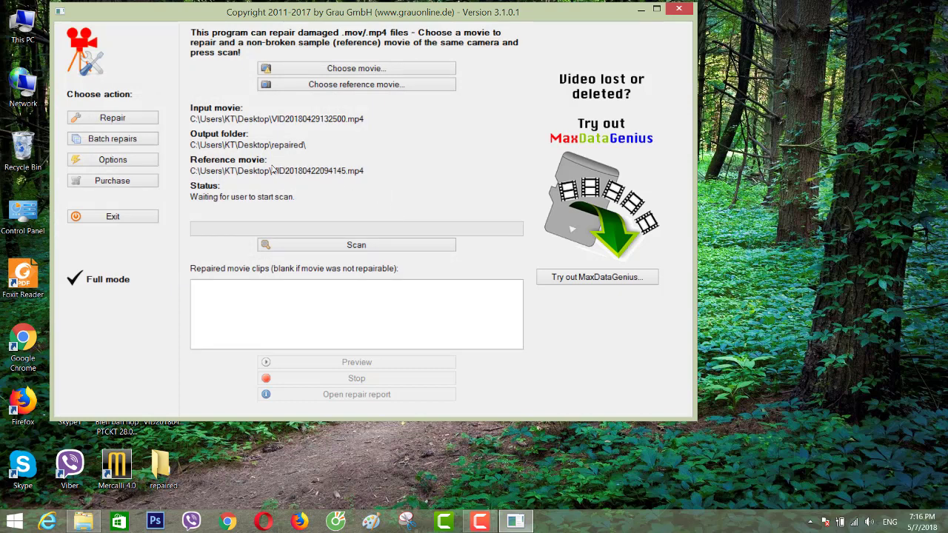
Scan the input movie against the reference movie in the Repair section and preview the repaired clip VID20180429132500.mp4.
{"action": "left_click", "coordinate": [150, 143]}
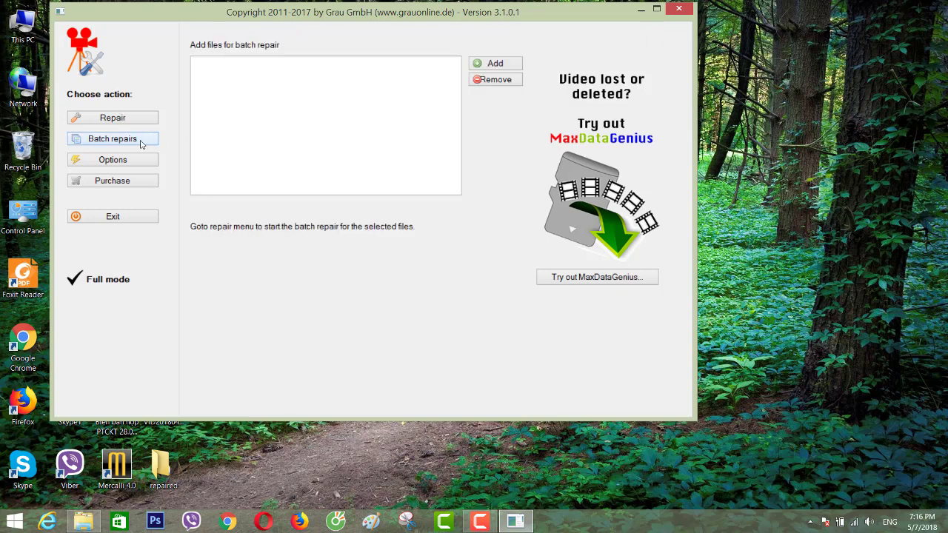
{"action": "left_click", "coordinate": [121, 124]}
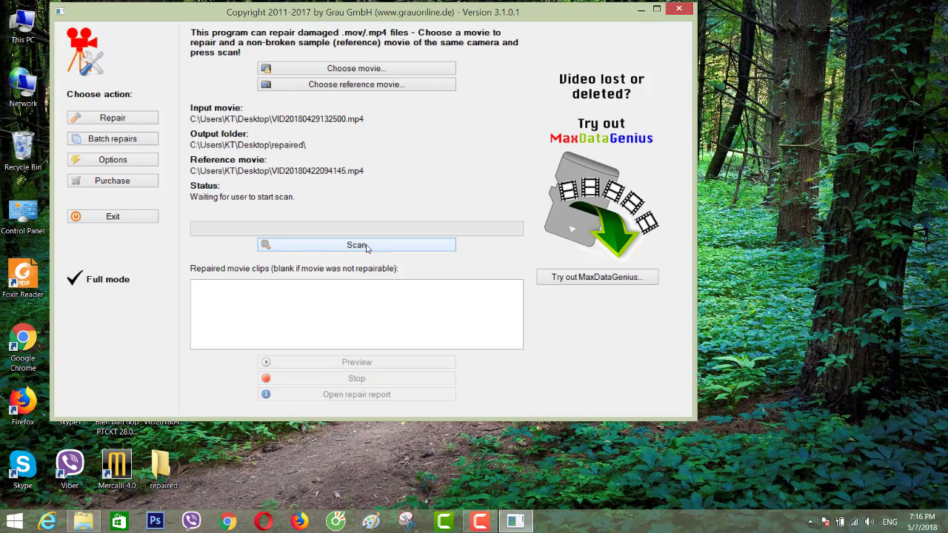
{"action": "key", "text": "Return"}
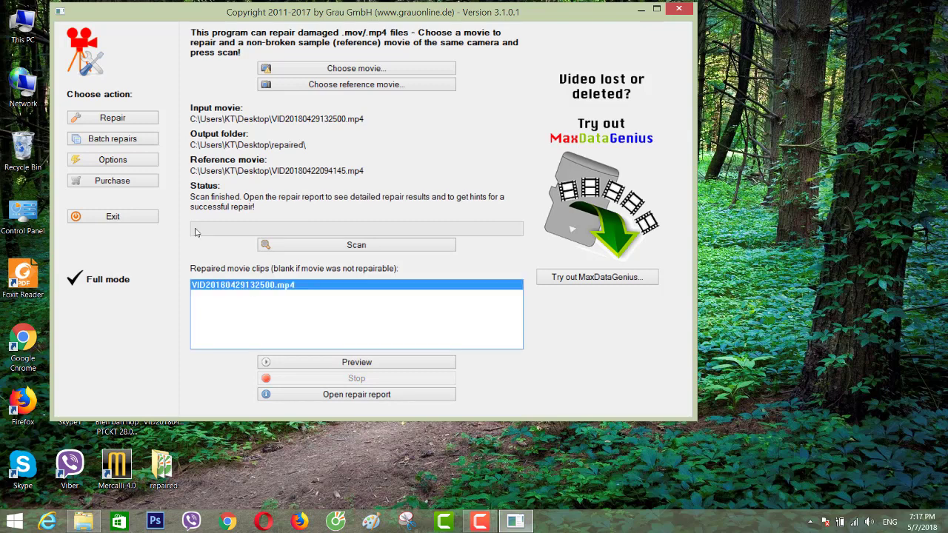
{"action": "double_click", "coordinate": [285, 291]}
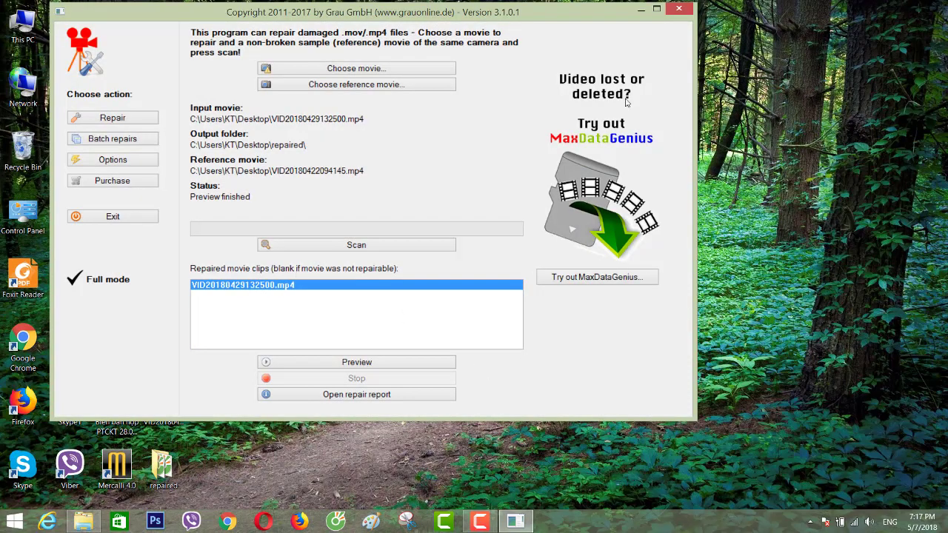
Show the desktop, refresh it and move the repaired folder to the open area near the damaged video.
{"action": "key", "text": "super+d"}
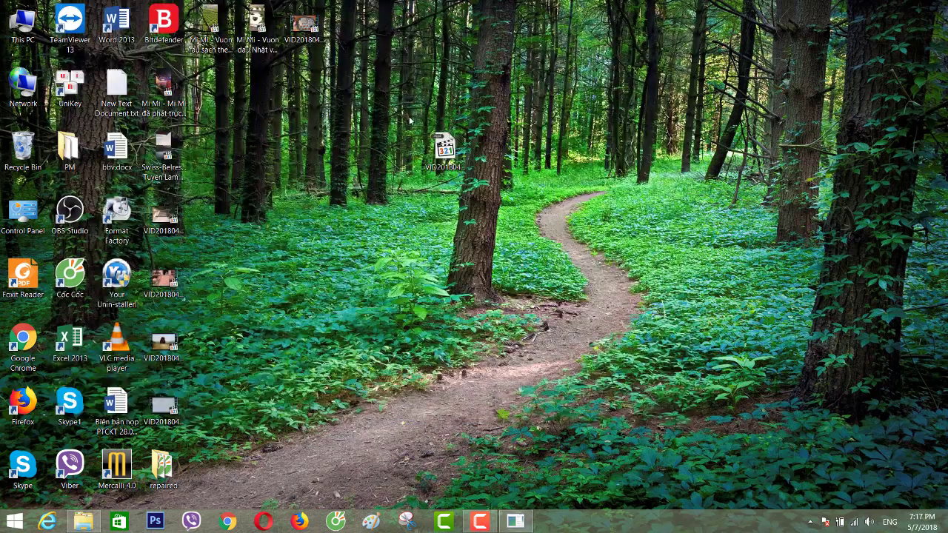
{"action": "right_click", "coordinate": [365, 155]}
{"action": "left_click", "coordinate": [381, 184]}
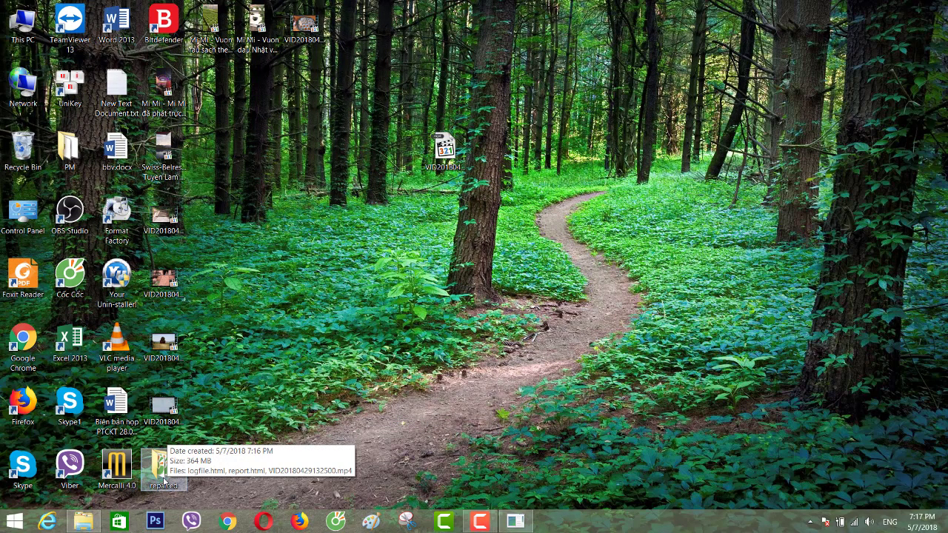
{"action": "right_click", "coordinate": [369, 226]}
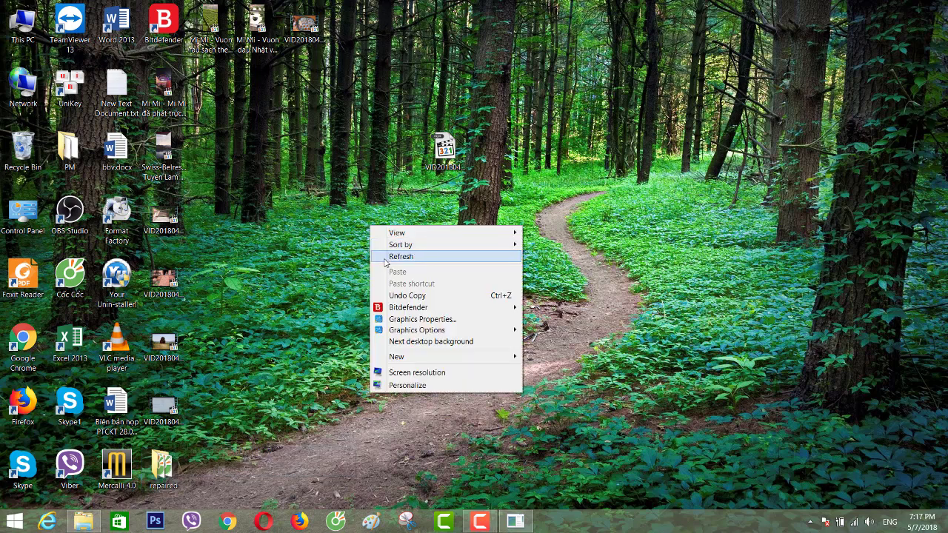
{"action": "left_click", "coordinate": [384, 255]}
{"action": "left_click_drag", "start_coordinate": [163, 466], "coordinate": [348, 214]}
Check the repaired folder's files, minimise it and try playing the original damaged video on the desktop for comparison.
{"action": "double_click", "coordinate": [347, 212]}
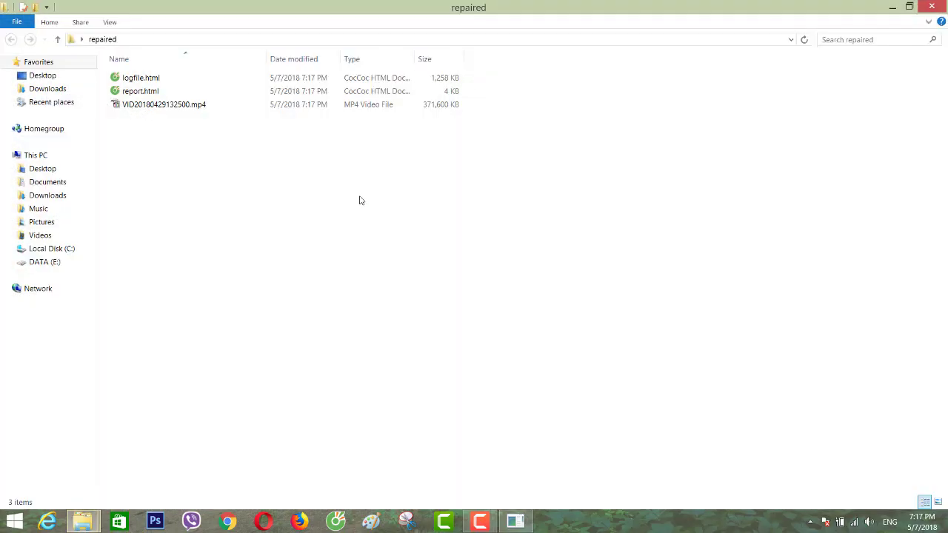
{"action": "left_click", "coordinate": [204, 112]}
{"action": "left_click", "coordinate": [892, 7]}
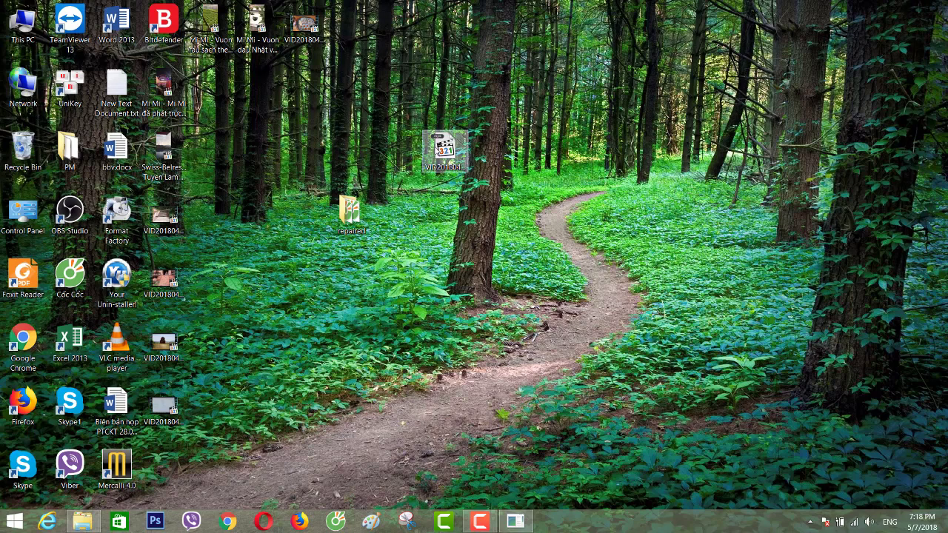
{"action": "double_click", "coordinate": [444, 149]}
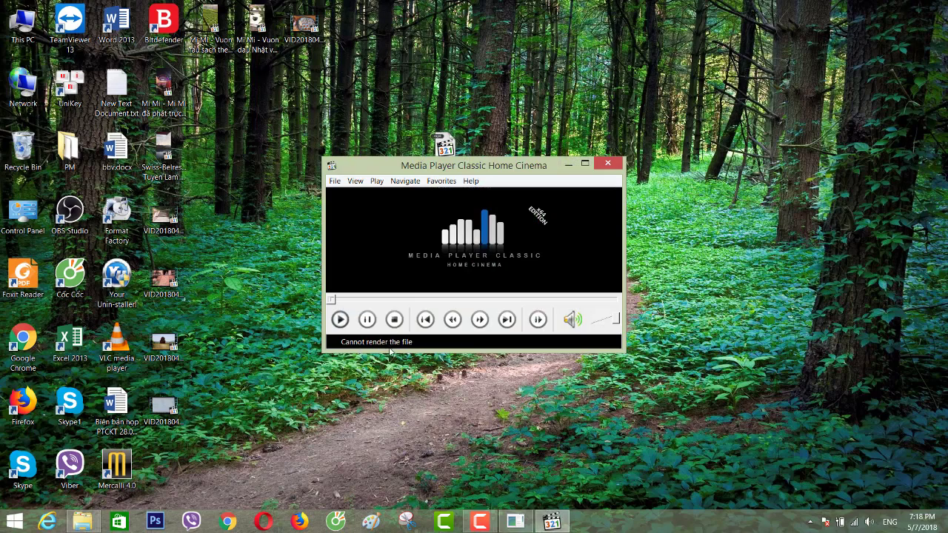
{"action": "left_click", "coordinate": [611, 164]}
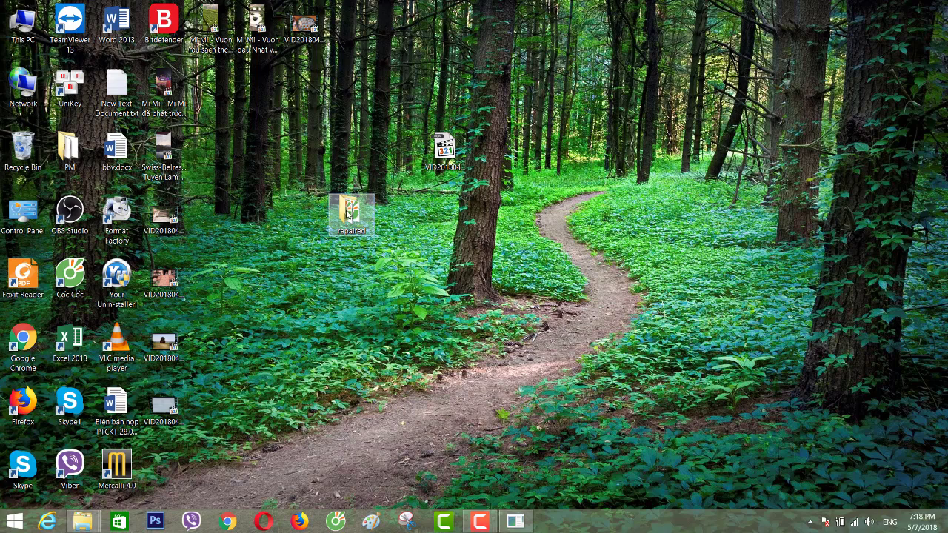
Play VID20180429132500.mp4 from the repaired folder with the sound muted, skip ahead to about 00:56 and close the folder.
{"action": "double_click", "coordinate": [349, 213]}
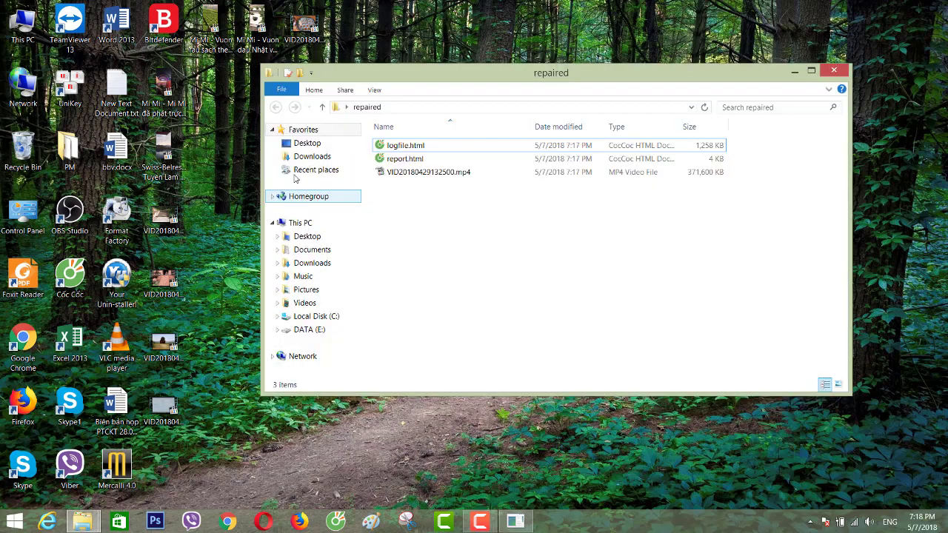
{"action": "left_click", "coordinate": [437, 176]}
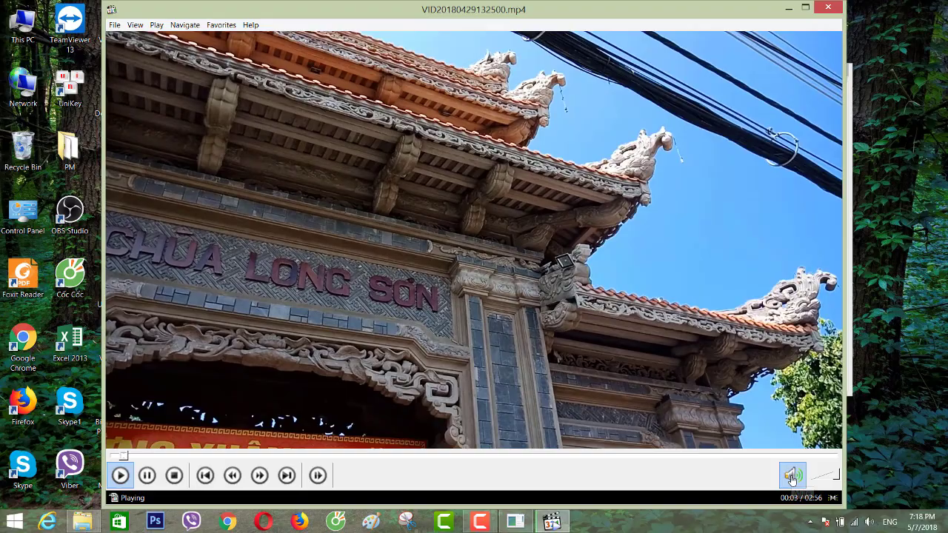
{"action": "left_click", "coordinate": [792, 475]}
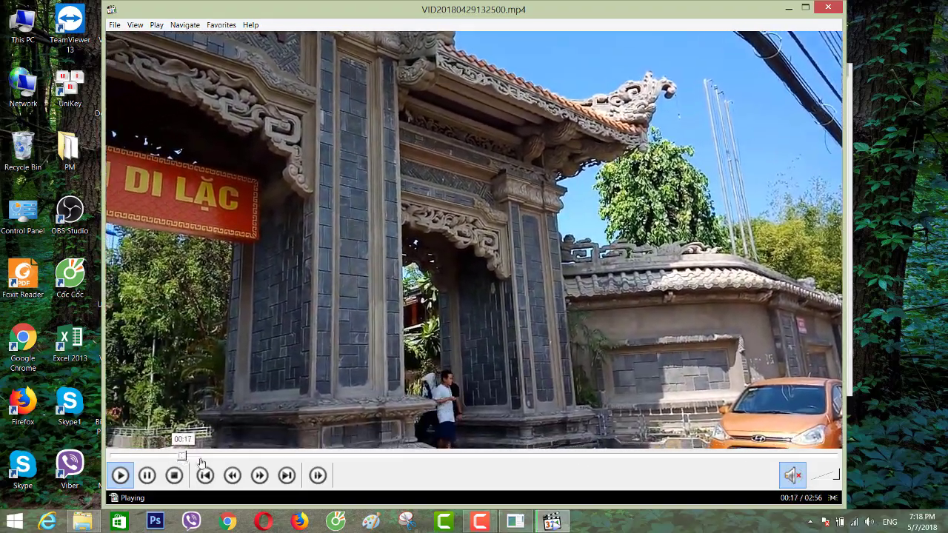
{"action": "left_click", "coordinate": [254, 457]}
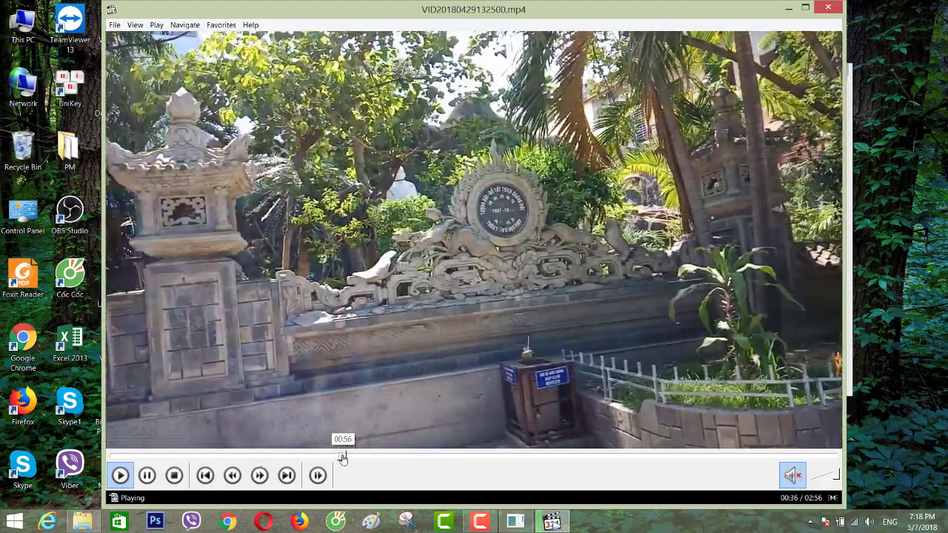
{"action": "left_click", "coordinate": [342, 457]}
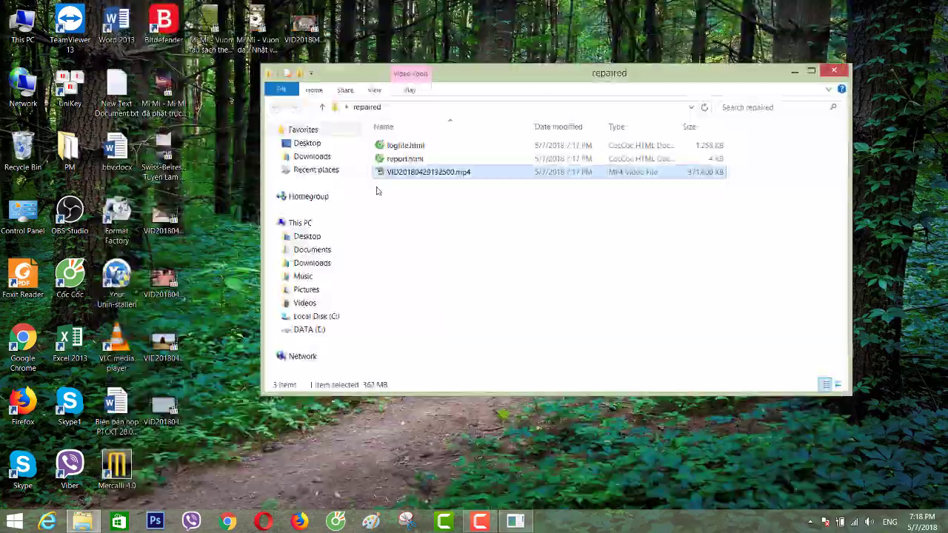
{"action": "left_click", "coordinate": [834, 71]}
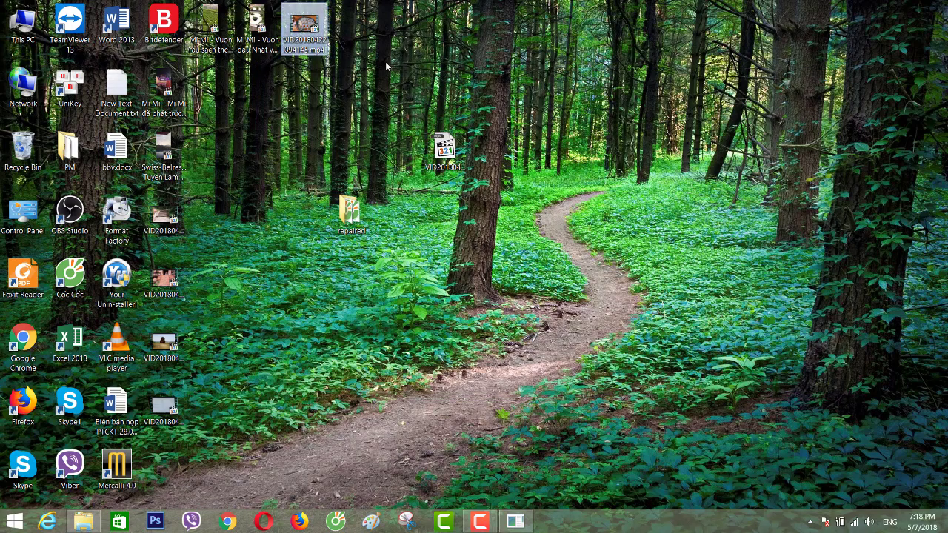
Point out the reference video on the desktop, reopen the repaired folder to review its files and close it.
{"action": "left_click", "coordinate": [299, 43]}
{"action": "left_click", "coordinate": [358, 215]}
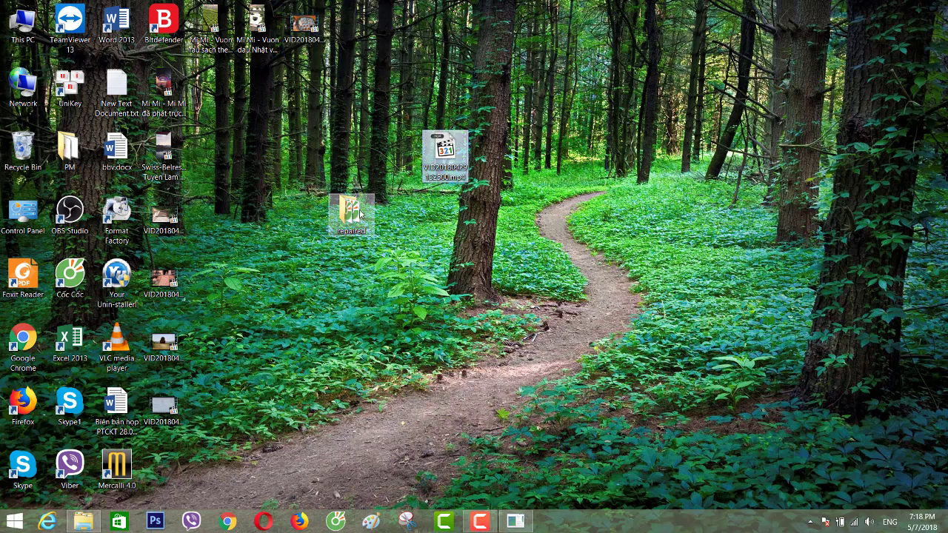
{"action": "double_click", "coordinate": [358, 215]}
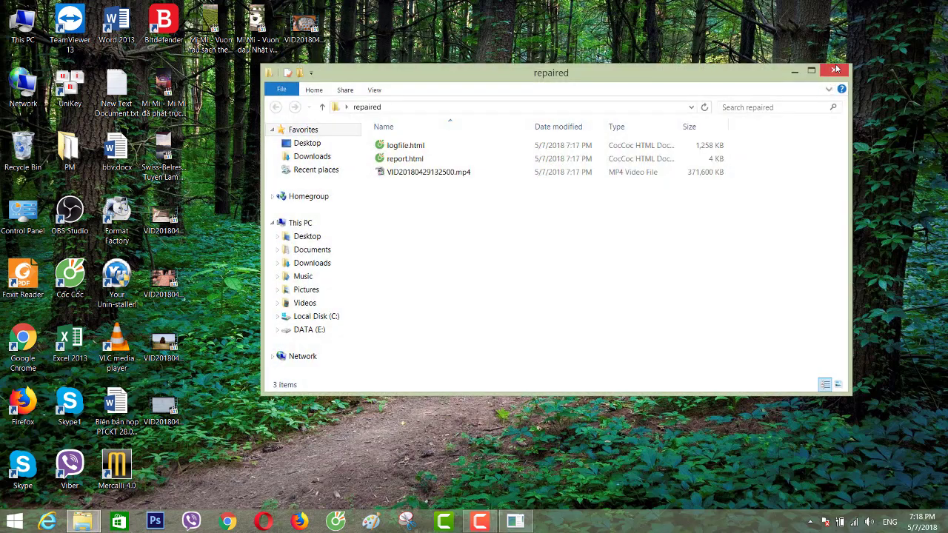
{"action": "left_click", "coordinate": [835, 70]}
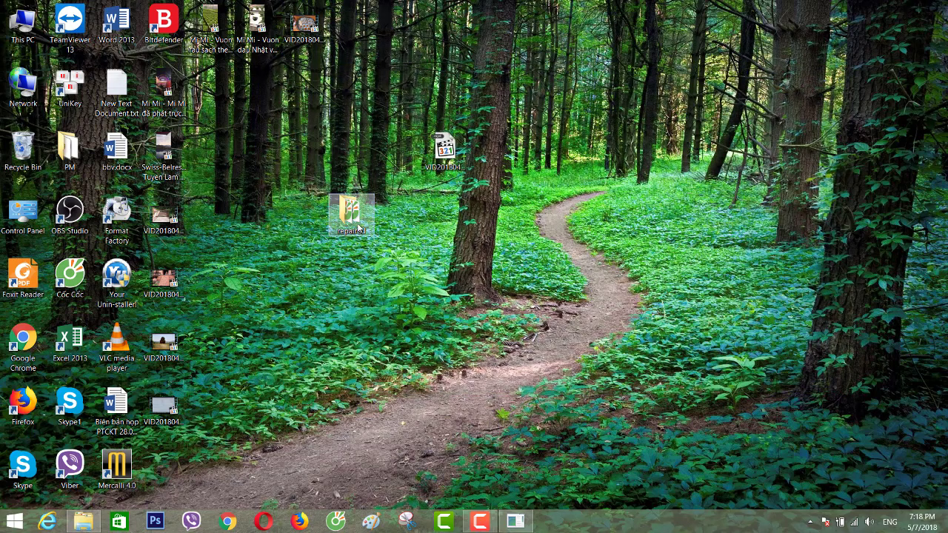
Delete the repaired folder from the desktop and refresh the desktop.
{"action": "key", "text": "Delete"}
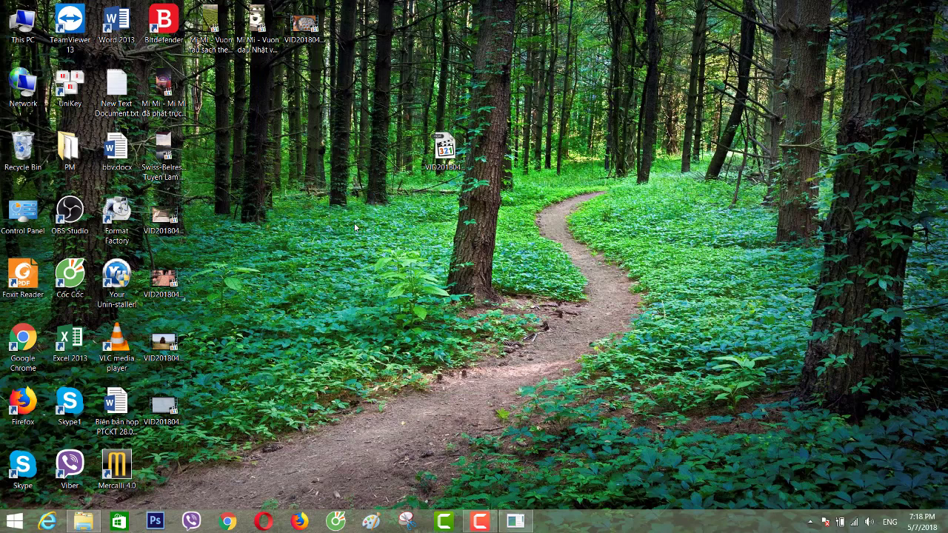
{"action": "right_click", "coordinate": [289, 159]}
{"action": "left_click", "coordinate": [307, 187]}
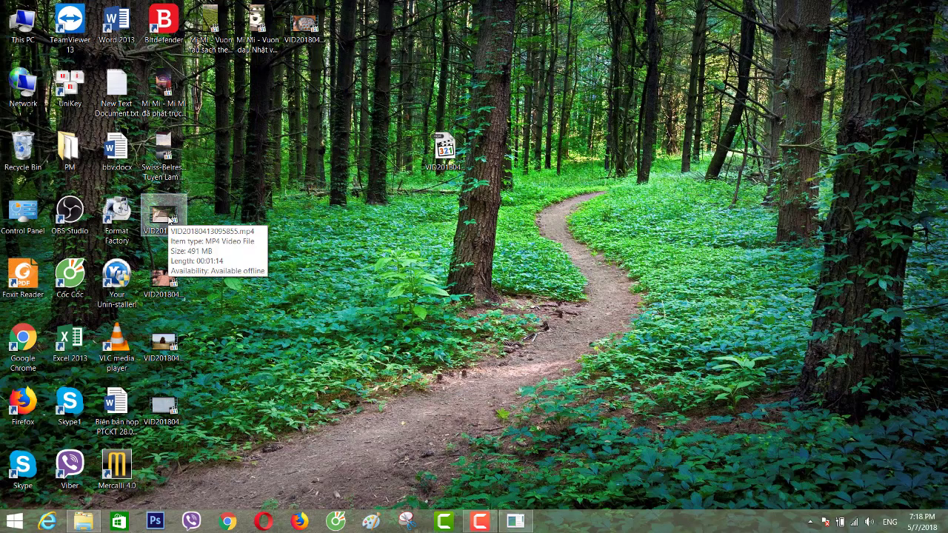
Pull VID20180413095855.mp4 out of the desktop icon column, review its details, security and general properties, and close them.
{"action": "left_click_drag", "start_coordinate": [169, 219], "coordinate": [252, 225]}
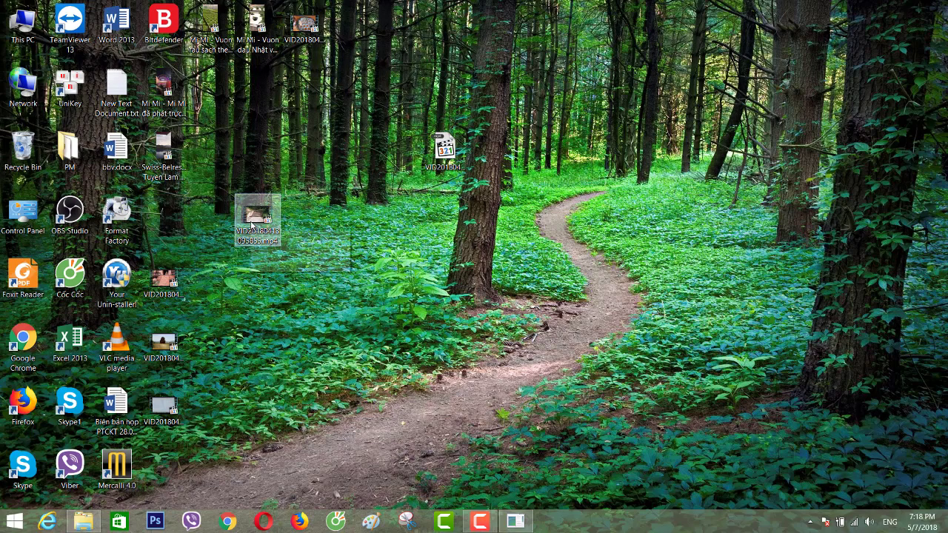
{"action": "right_click", "coordinate": [251, 223]}
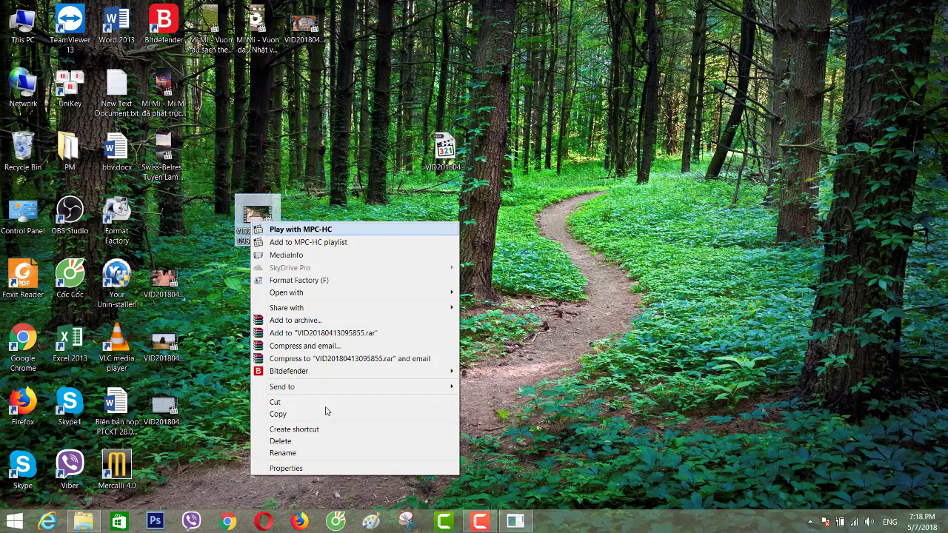
{"action": "left_click", "coordinate": [317, 468]}
{"action": "left_click", "coordinate": [332, 225]}
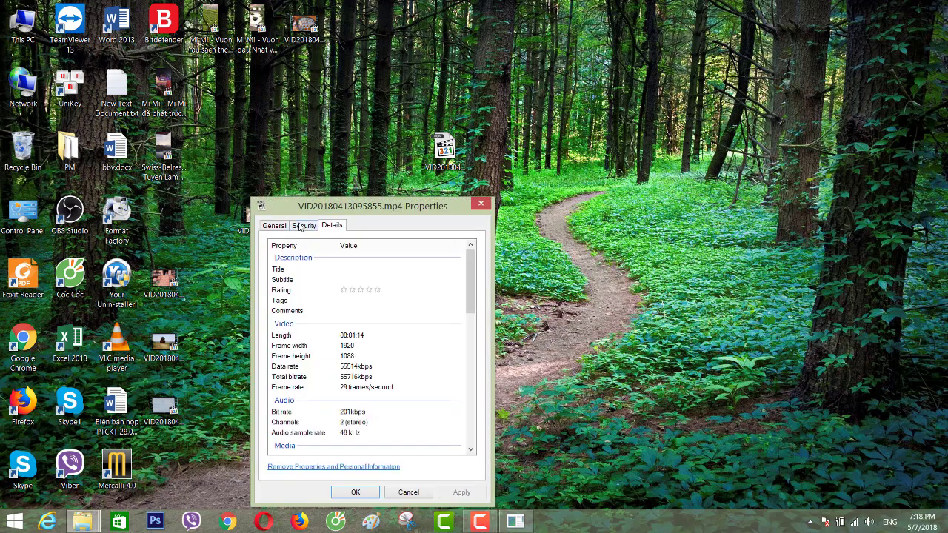
{"action": "left_click", "coordinate": [302, 226]}
{"action": "left_click", "coordinate": [275, 225]}
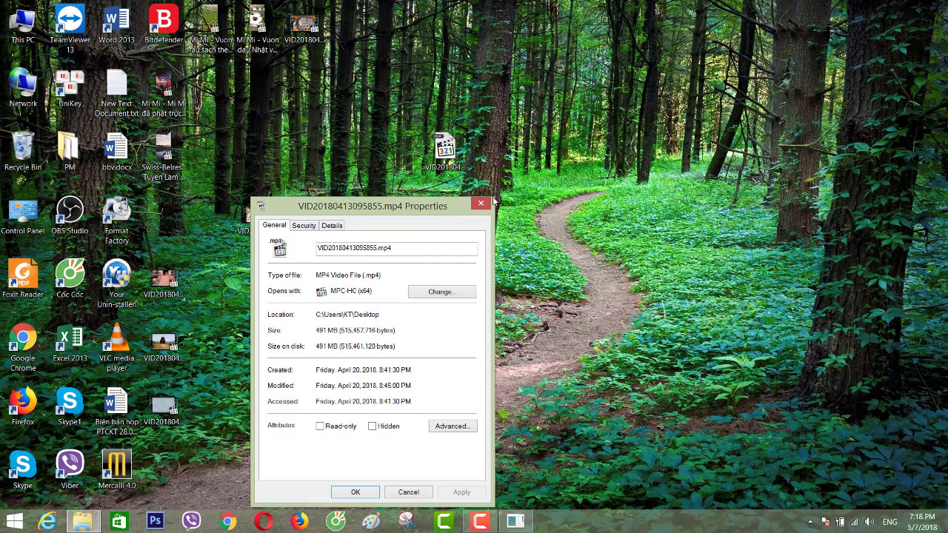
{"action": "left_click", "coordinate": [482, 203]}
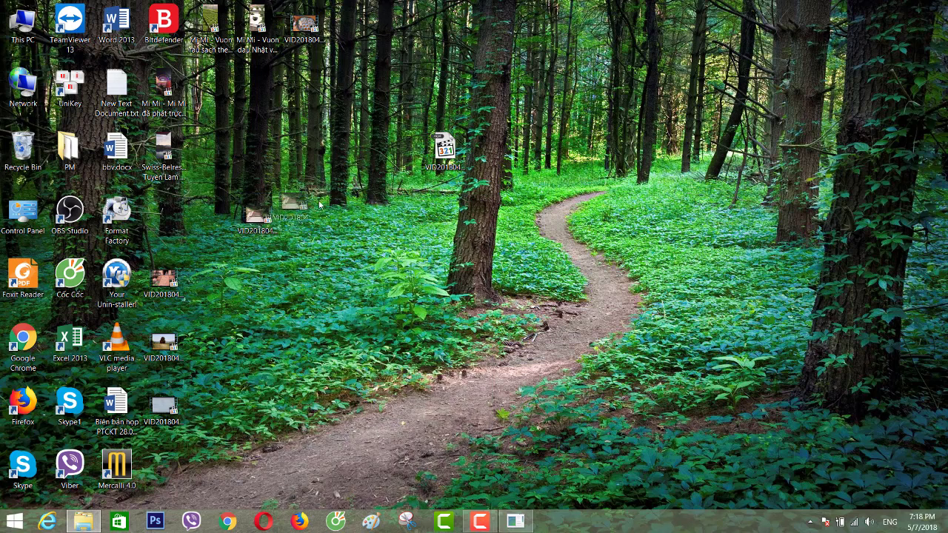
Place VID20180413095855.mp4 next to the damaged video on the desktop and refresh the desktop.
{"action": "left_click_drag", "start_coordinate": [320, 205], "coordinate": [360, 197]}
{"action": "right_click", "coordinate": [389, 225]}
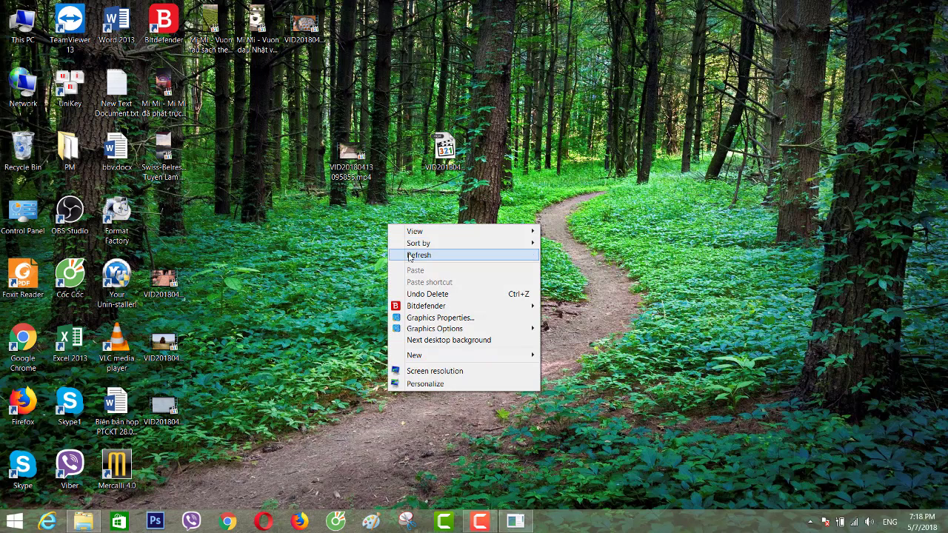
{"action": "left_click", "coordinate": [409, 256]}
Try playing the damaged VID20180429132500.mp4 from the desktop and close the player.
{"action": "left_click", "coordinate": [445, 153]}
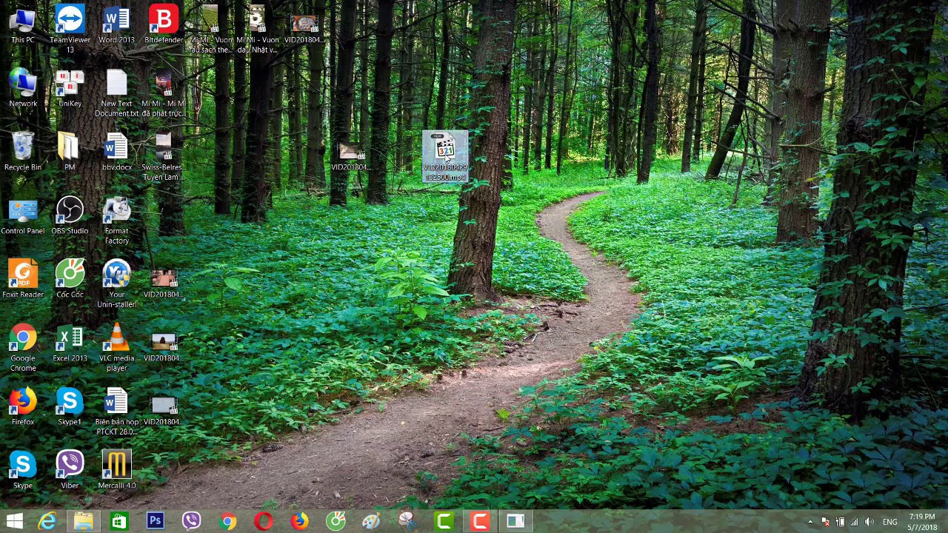
{"action": "double_click", "coordinate": [445, 153]}
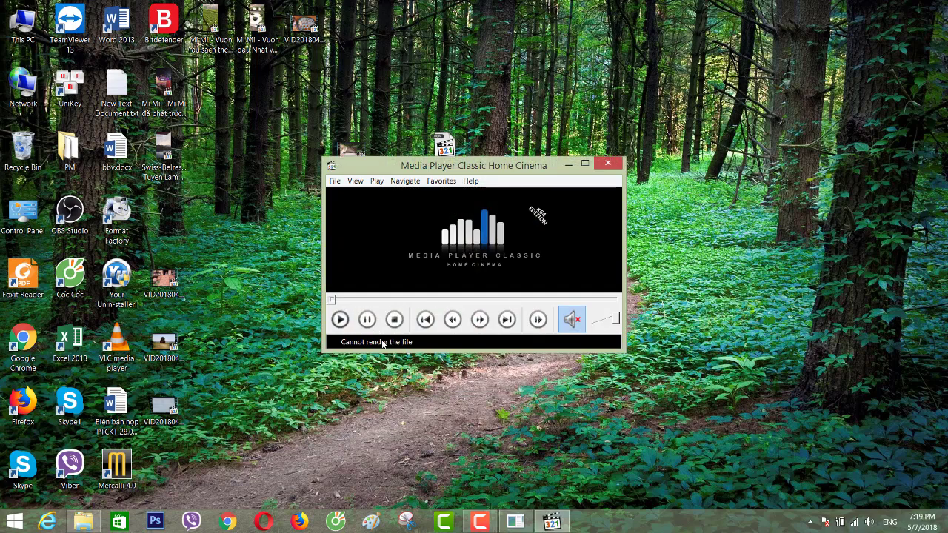
{"action": "left_click", "coordinate": [606, 164]}
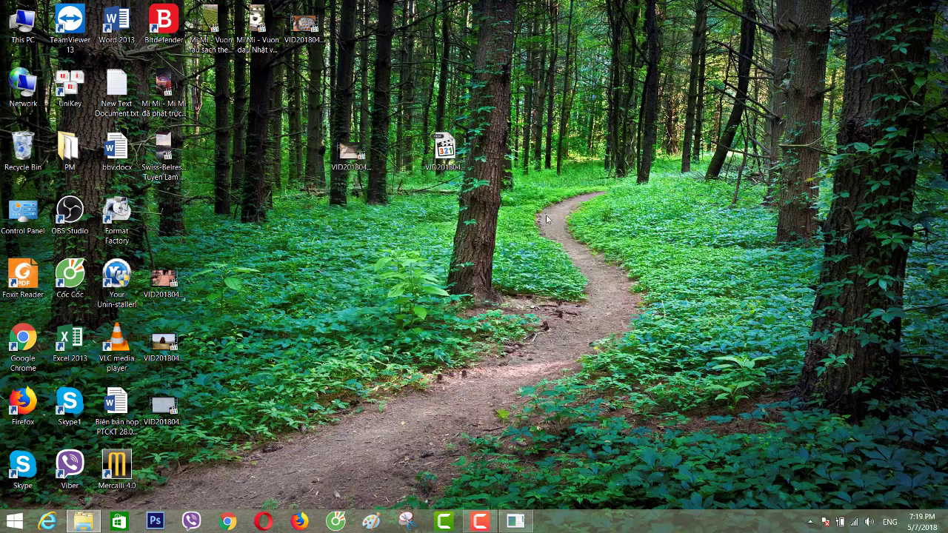
Switch to the Grau video repair program and choose VID20180429132500.mp4 from the desktop as the broken movie.
{"action": "left_click", "coordinate": [517, 522]}
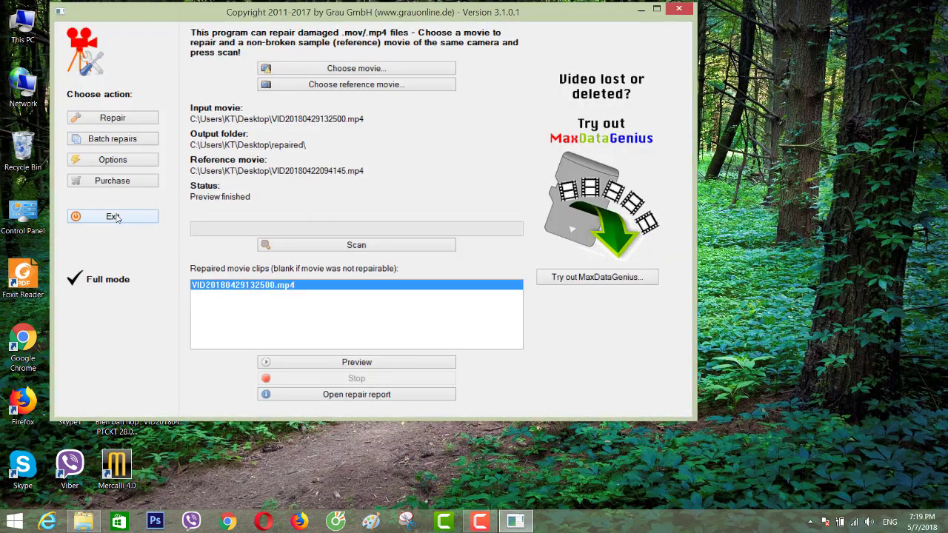
{"action": "left_click", "coordinate": [363, 70]}
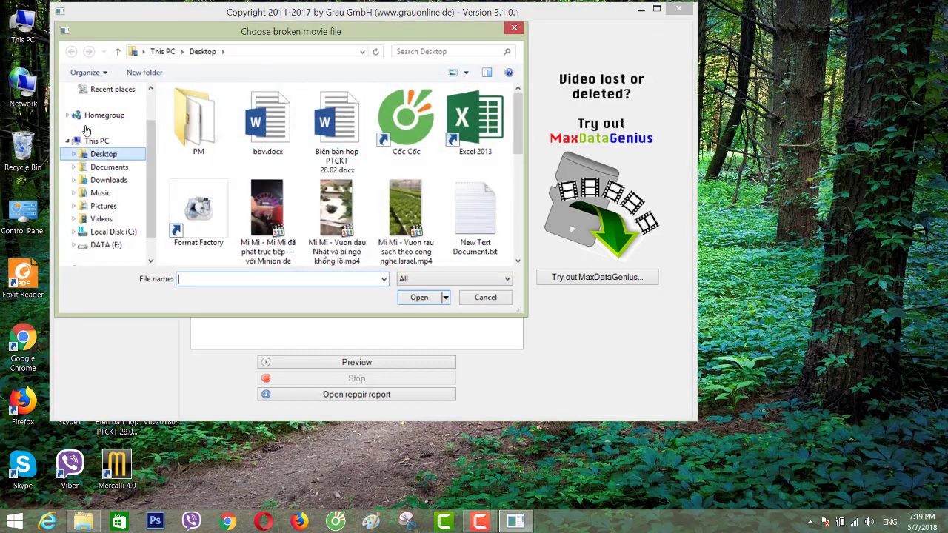
{"action": "left_click", "coordinate": [400, 215]}
{"action": "scroll", "coordinate": [396, 217], "scroll_direction": "down", "scroll_amount": 5}
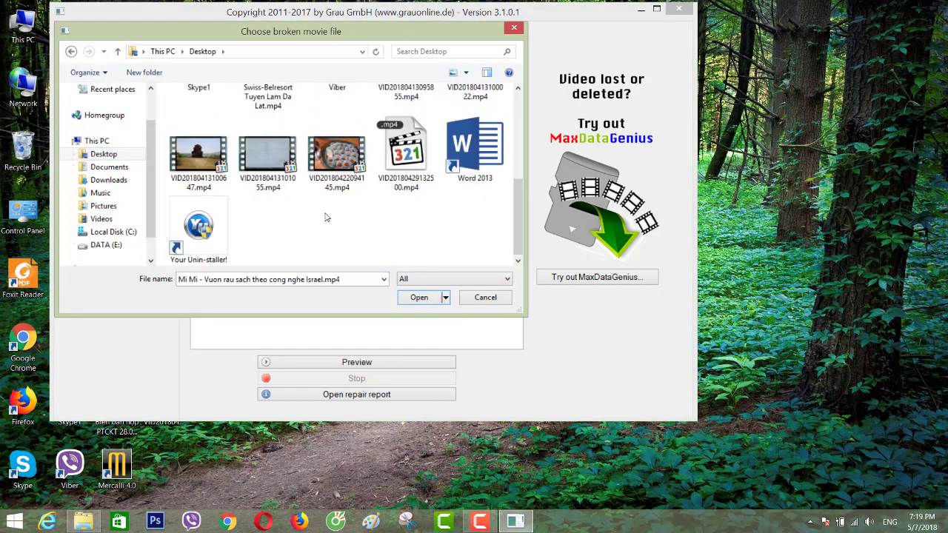
{"action": "left_click", "coordinate": [406, 180]}
{"action": "left_click", "coordinate": [414, 299]}
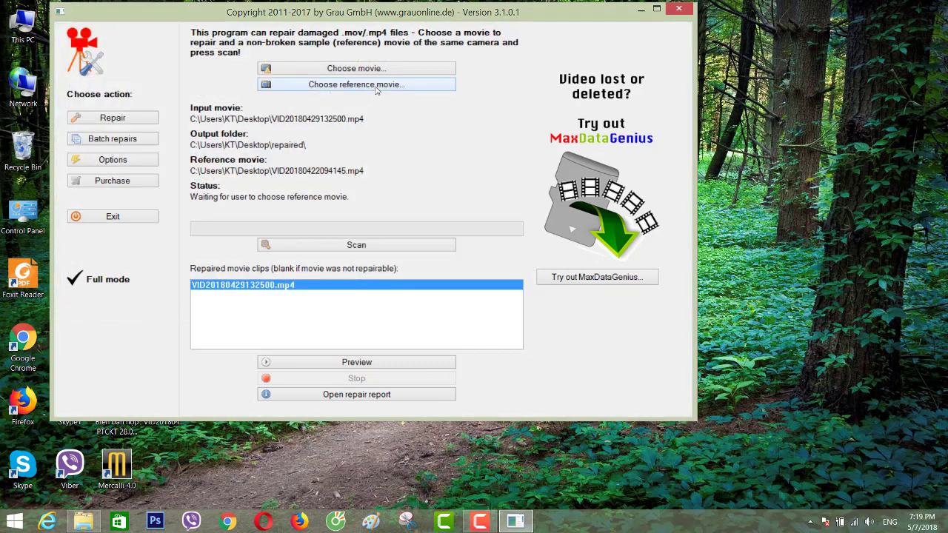
Move the repair program's window aside to point out VID20180413095855.mp4 on the desktop, and move the window back.
{"action": "left_click_drag", "start_coordinate": [634, 13], "coordinate": [661, 234]}
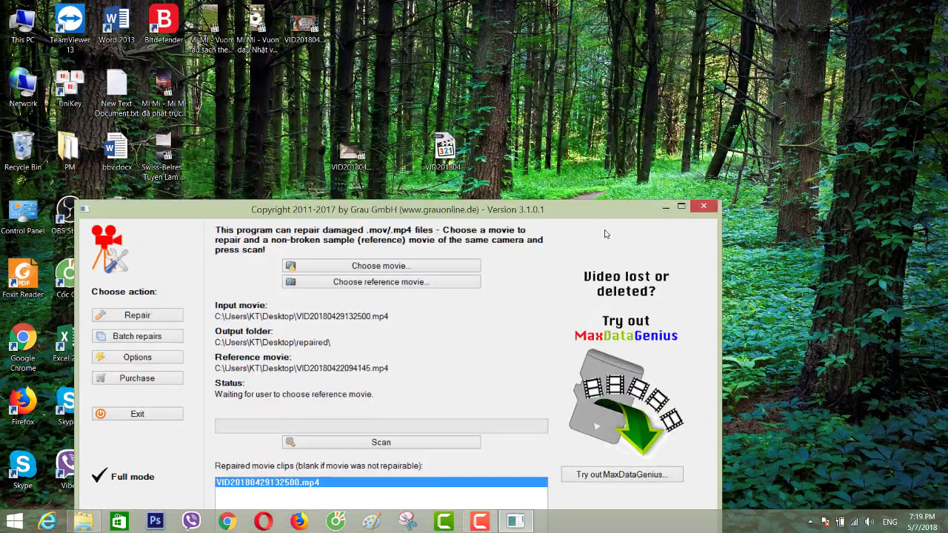
{"action": "left_click", "coordinate": [358, 143]}
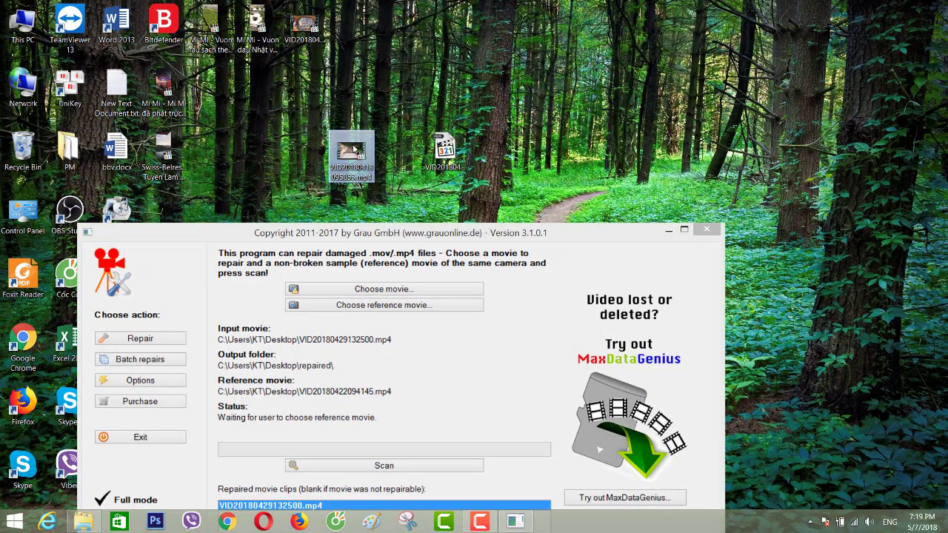
{"action": "left_click_drag", "start_coordinate": [311, 232], "coordinate": [318, 52]}
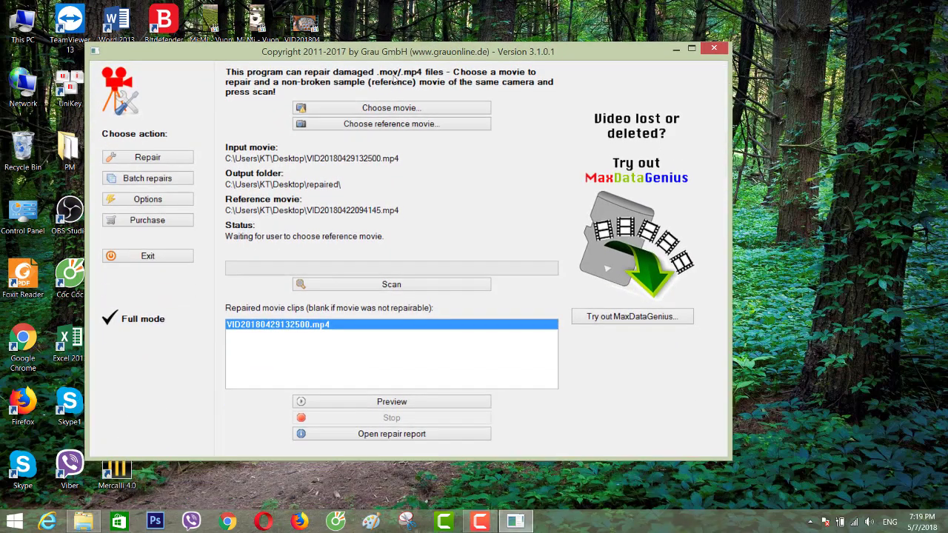
Choose VID20180413095855.mp4 from the desktop as the reference movie and scan the broken movie.
{"action": "left_click", "coordinate": [388, 124]}
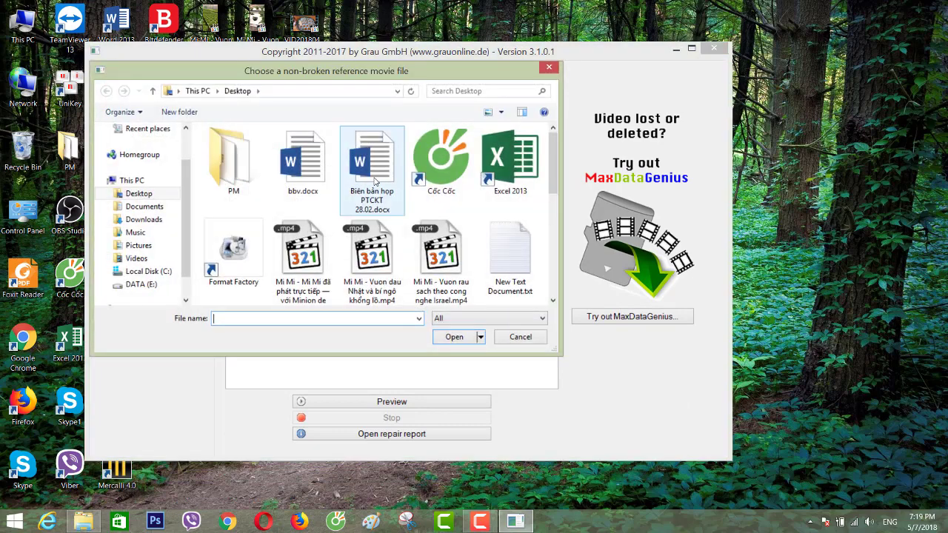
{"action": "left_click", "coordinate": [362, 252]}
{"action": "scroll", "coordinate": [363, 244], "scroll_direction": "down", "scroll_amount": 3}
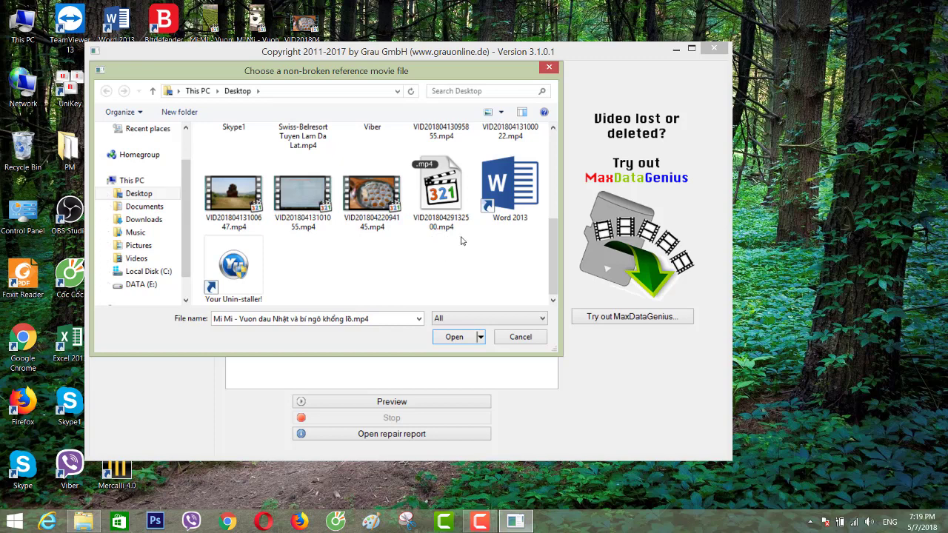
{"action": "scroll", "coordinate": [462, 237], "scroll_direction": "up", "scroll_amount": 1}
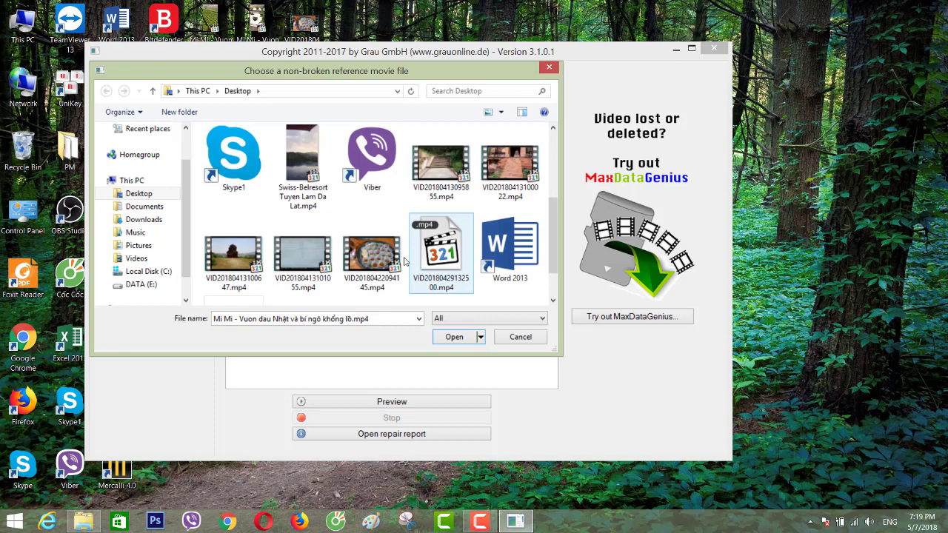
{"action": "left_click", "coordinate": [439, 176]}
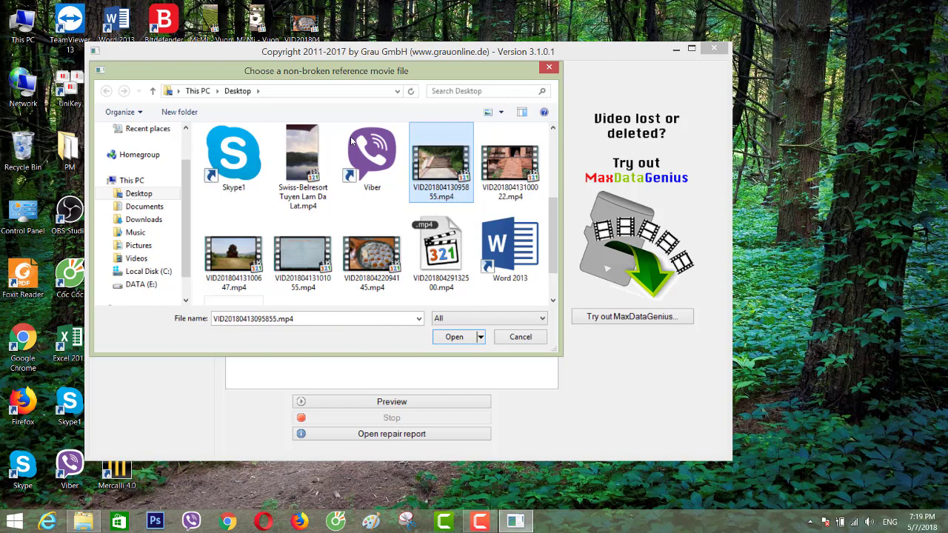
{"action": "left_click", "coordinate": [449, 338]}
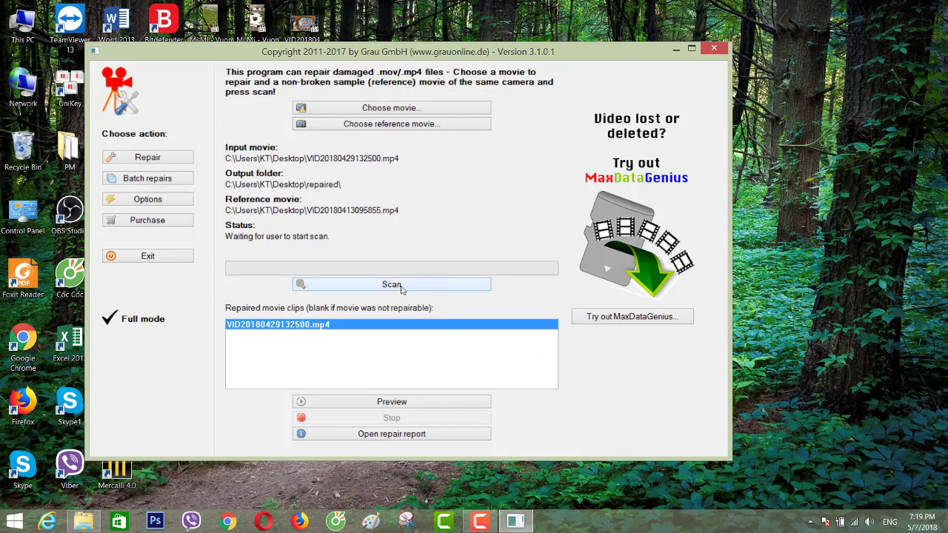
{"action": "key", "text": "Return"}
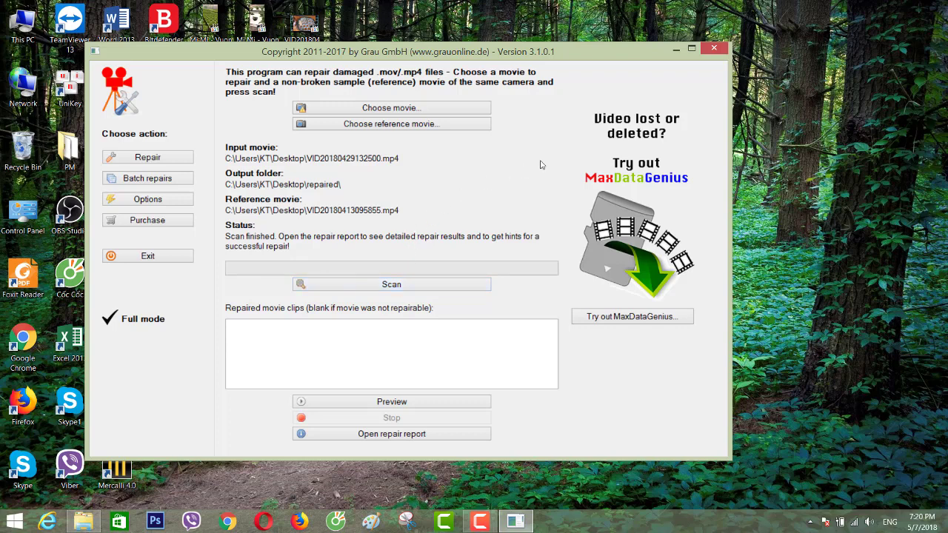
Minimise the repair program and refresh the desktop to check for a repaired folder.
{"action": "left_click", "coordinate": [676, 50]}
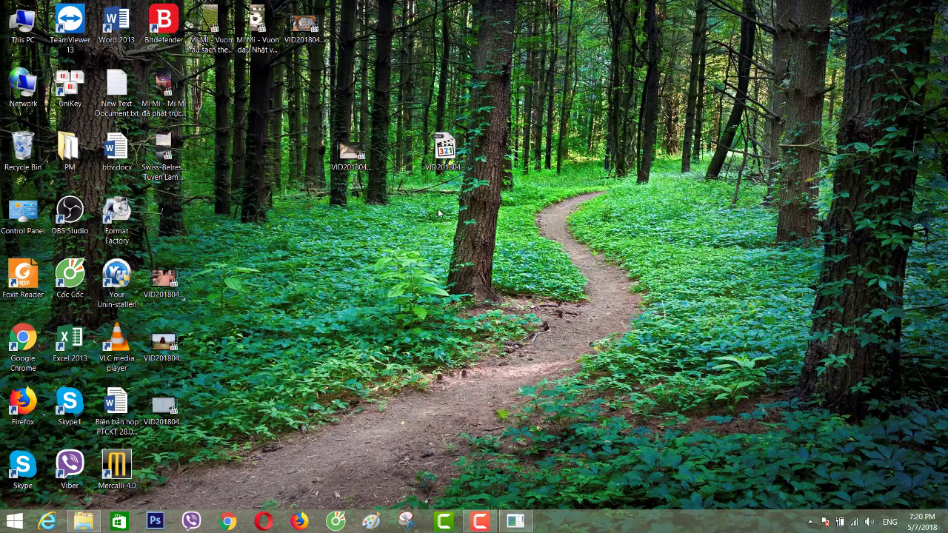
{"action": "right_click", "coordinate": [389, 231]}
{"action": "left_click", "coordinate": [397, 257]}
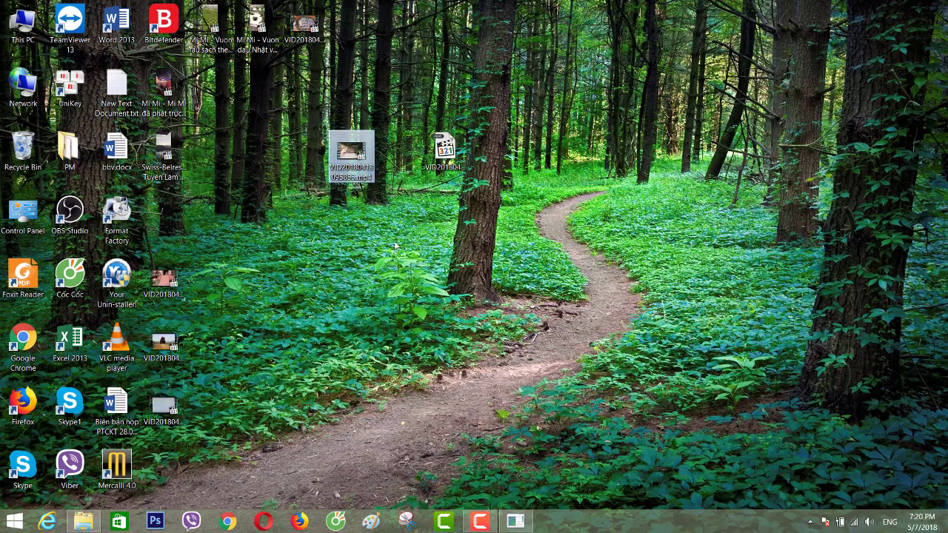
Bring the repair program back, exit it and refresh the desktop.
{"action": "left_click", "coordinate": [515, 521]}
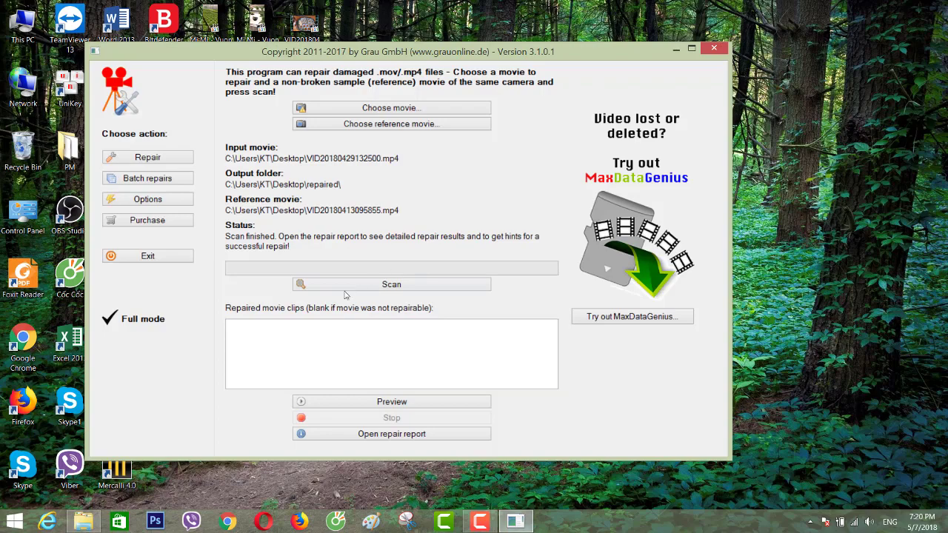
{"action": "left_click", "coordinate": [163, 259]}
{"action": "right_click", "coordinate": [250, 201]}
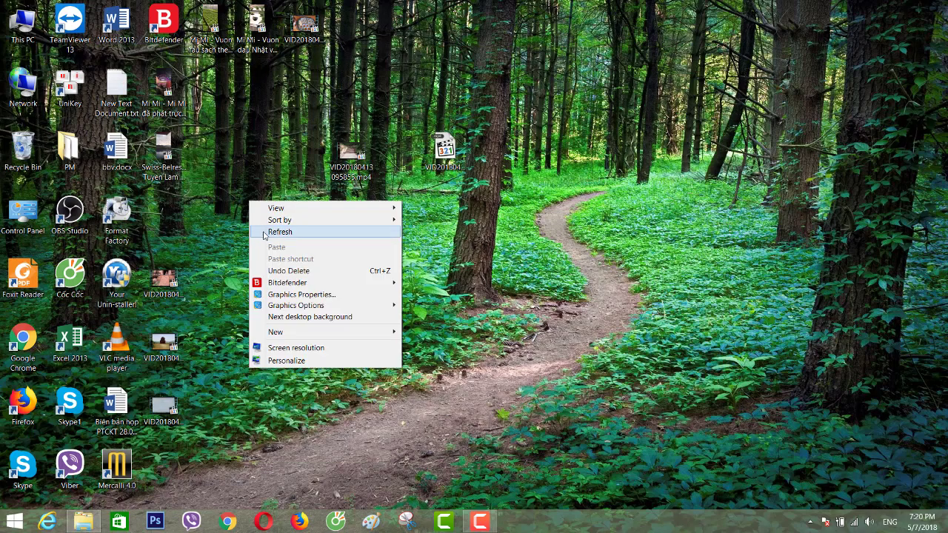
{"action": "left_click", "coordinate": [274, 230]}
Relaunch gs.exe from the videorepair folder and accept the preselected language.
{"action": "left_click", "coordinate": [98, 523]}
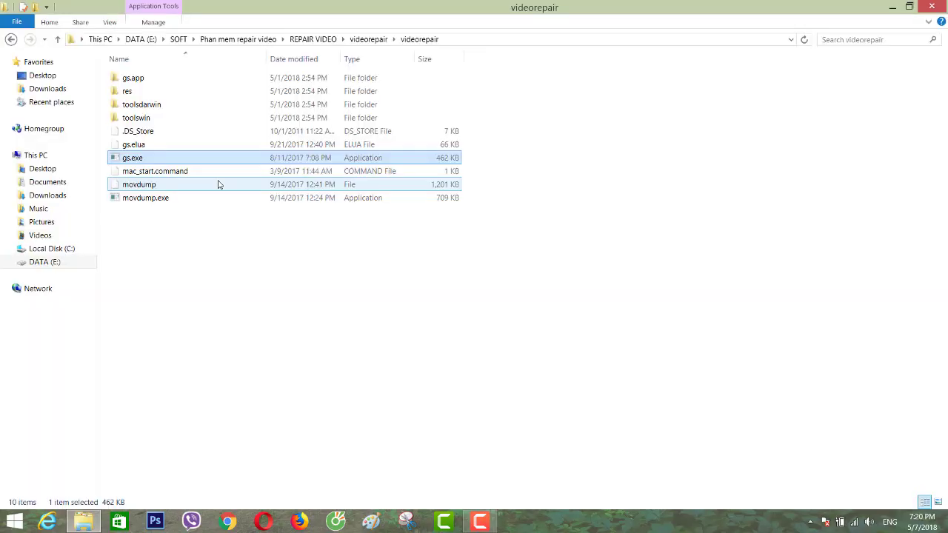
{"action": "double_click", "coordinate": [158, 159]}
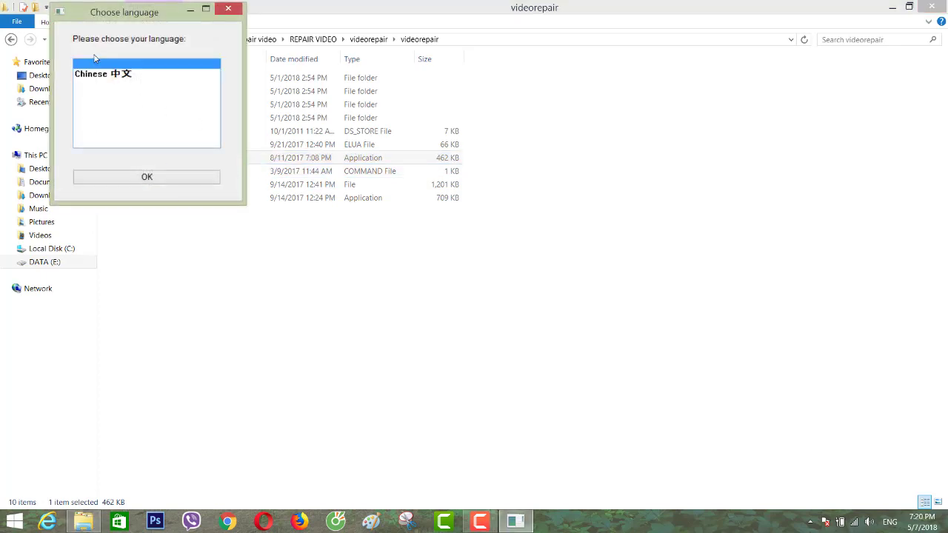
{"action": "left_click", "coordinate": [141, 172]}
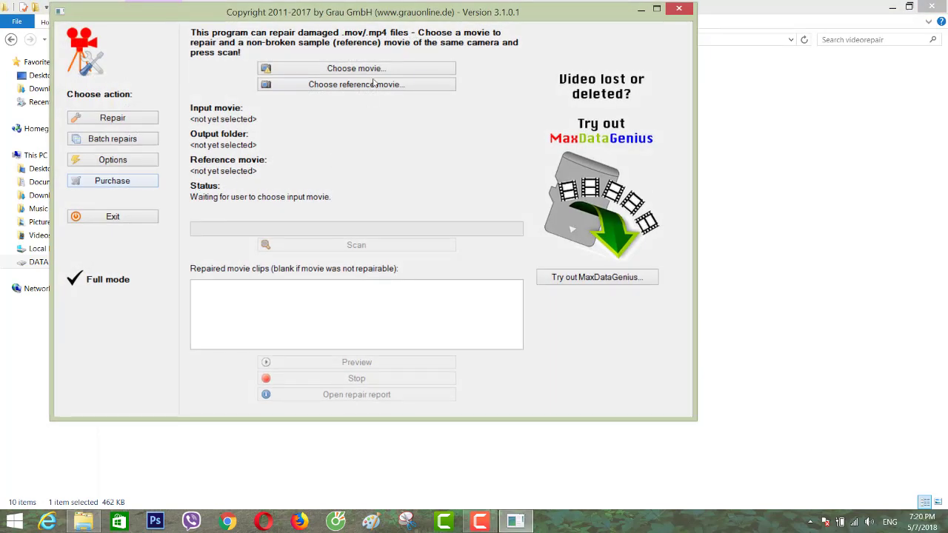
Choose VID20180429132500.mp4 from the desktop as the broken movie in the restarted program.
{"action": "left_click", "coordinate": [355, 69]}
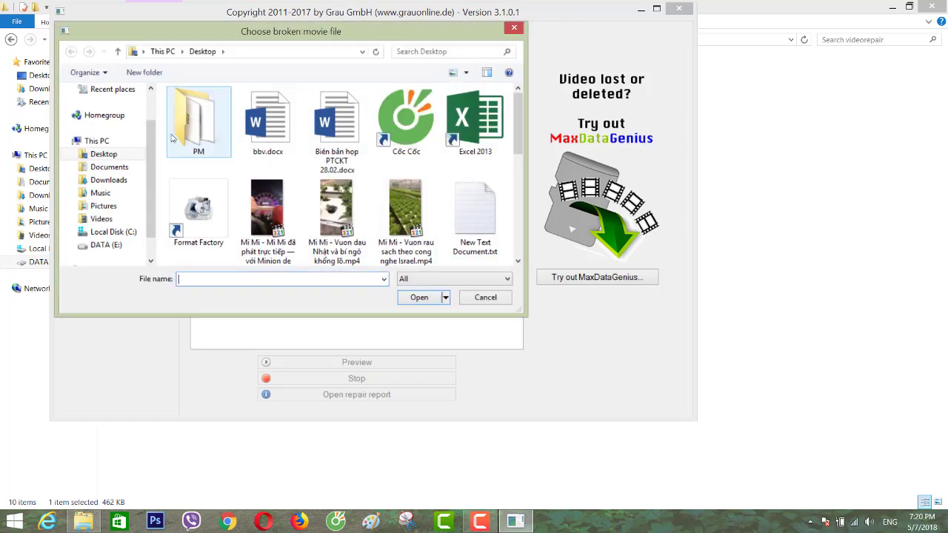
{"action": "left_click", "coordinate": [334, 191]}
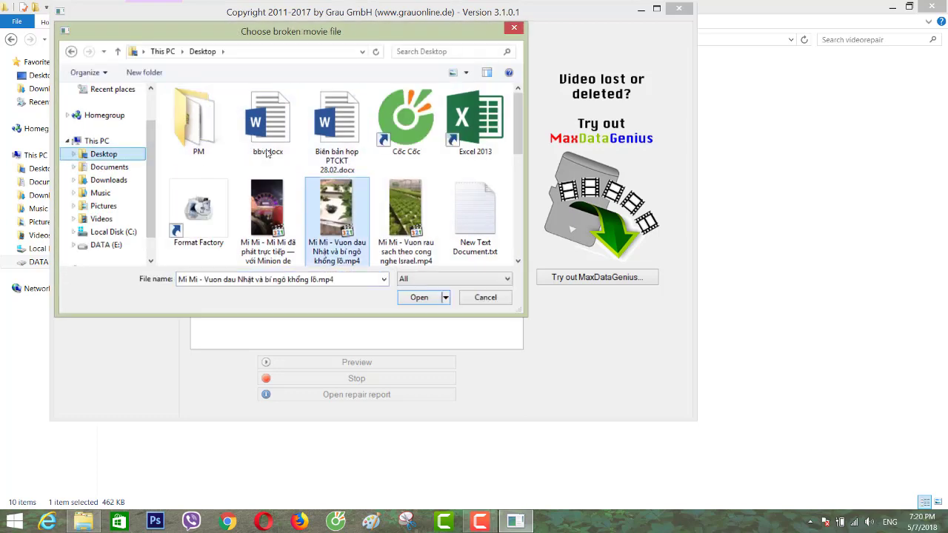
{"action": "scroll", "coordinate": [333, 190], "scroll_direction": "down", "scroll_amount": 3}
{"action": "scroll", "coordinate": [333, 191], "scroll_direction": "down", "scroll_amount": 1}
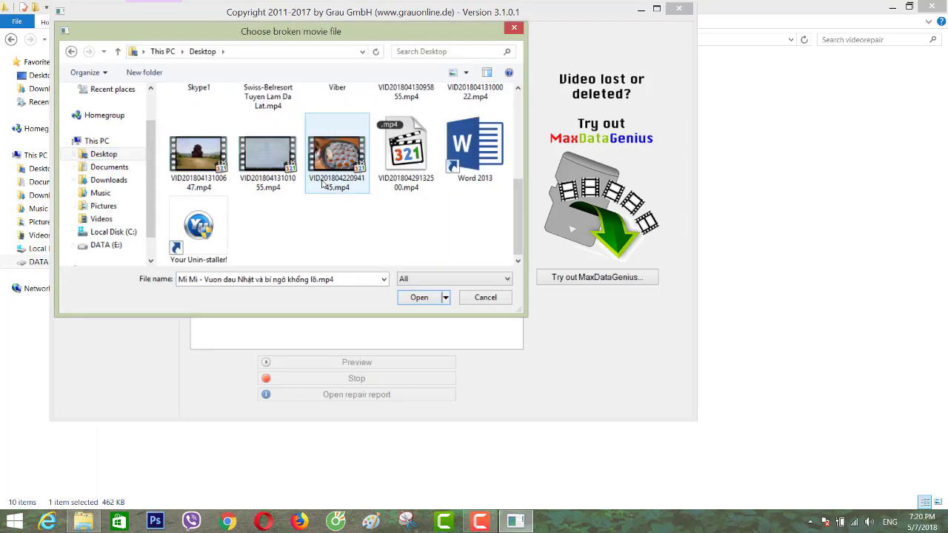
{"action": "left_click", "coordinate": [402, 170]}
{"action": "key", "text": "Return"}
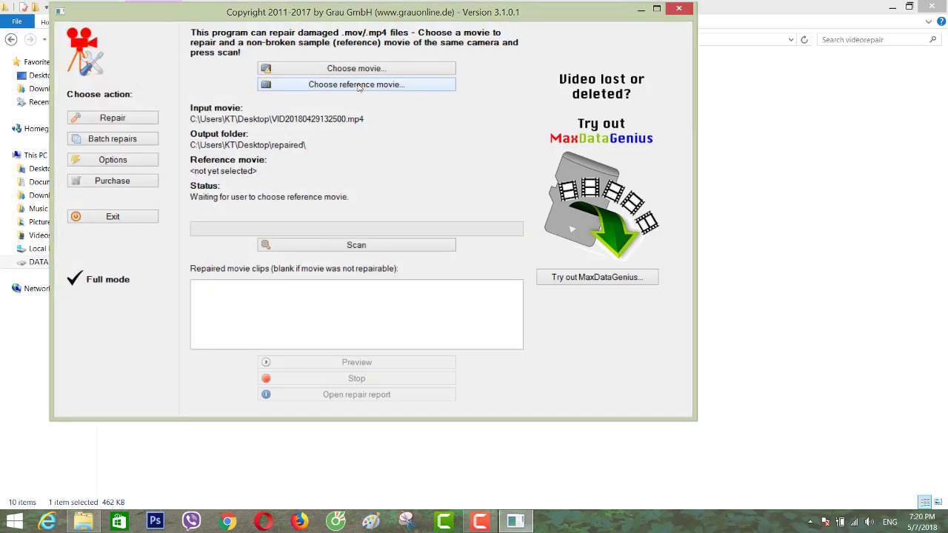
Choose VID20180413100022.mp4 from the desktop as the reference movie and scan the broken movie.
{"action": "left_click", "coordinate": [291, 83]}
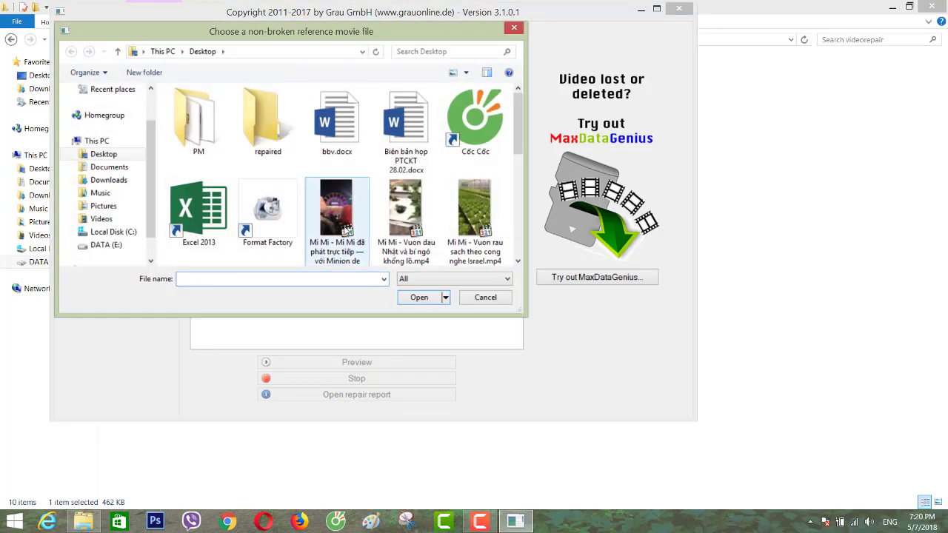
{"action": "left_click", "coordinate": [426, 214]}
{"action": "scroll", "coordinate": [427, 213], "scroll_direction": "down", "scroll_amount": 5}
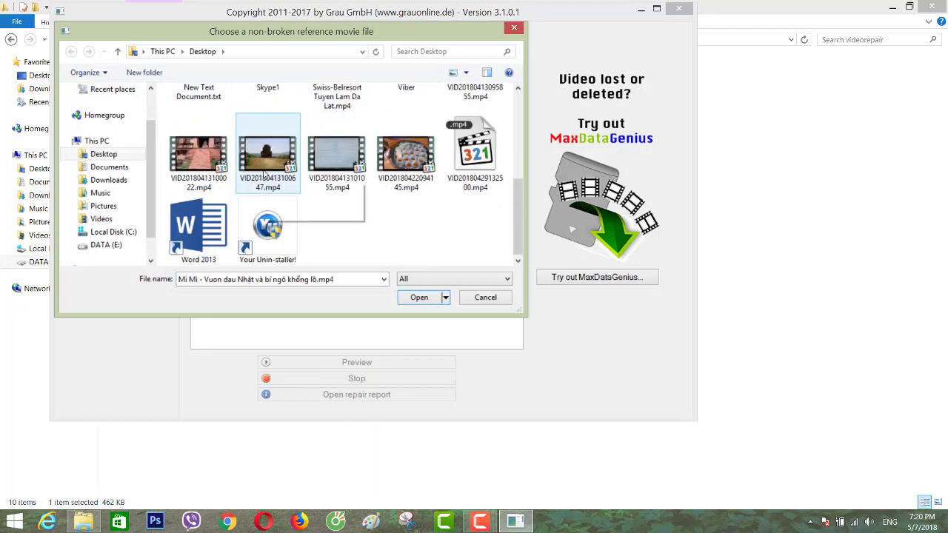
{"action": "left_click", "coordinate": [204, 170]}
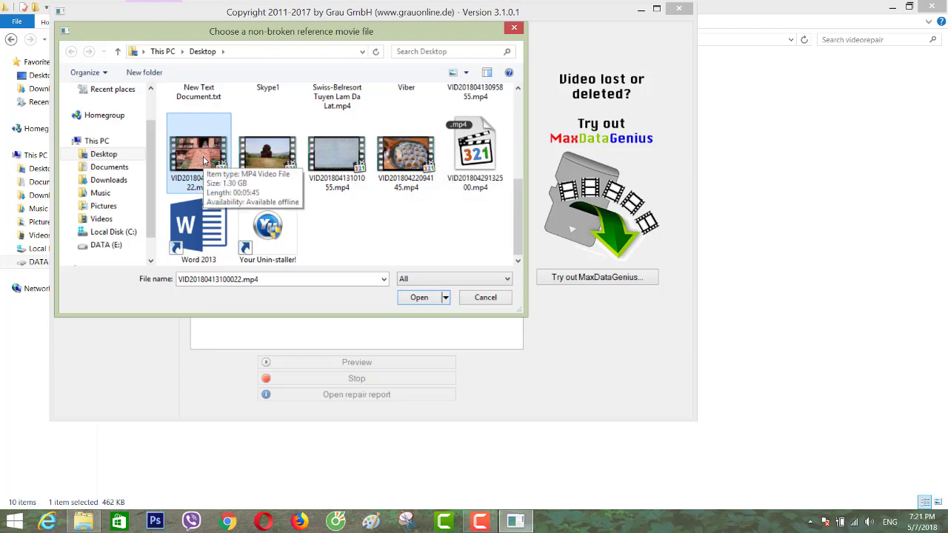
{"action": "left_click", "coordinate": [419, 297]}
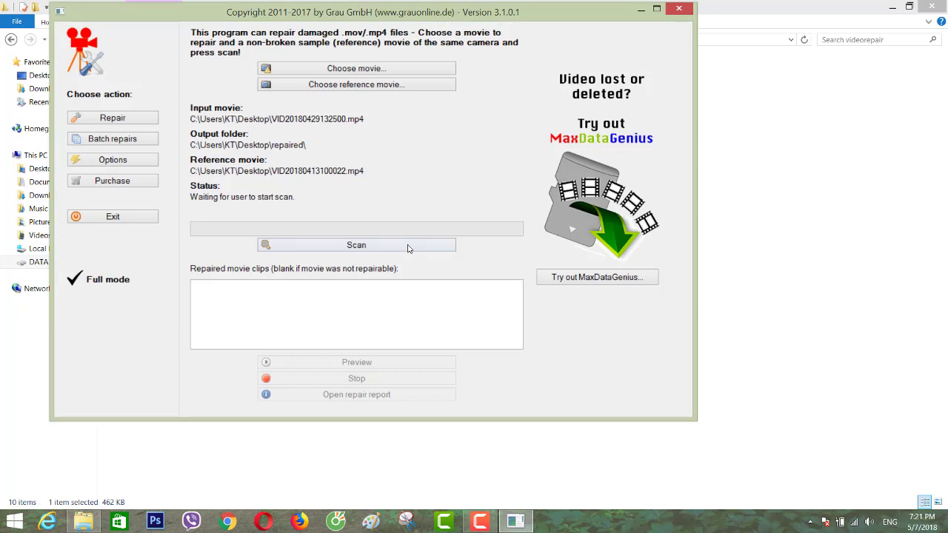
{"action": "left_click", "coordinate": [407, 246]}
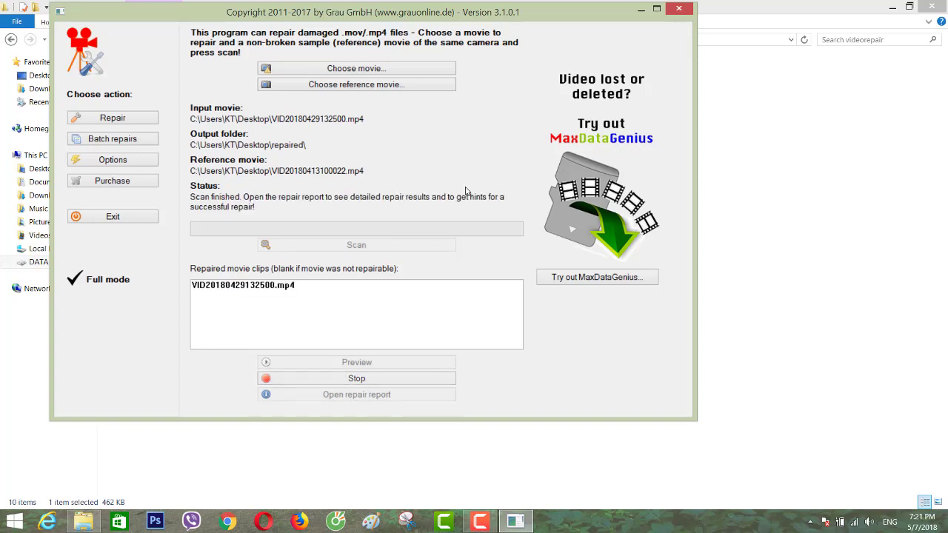
Minimise the open windows, move the repaired folder to an empty area of the desktop and open it.
{"action": "left_click", "coordinate": [640, 9]}
{"action": "left_click", "coordinate": [890, 7]}
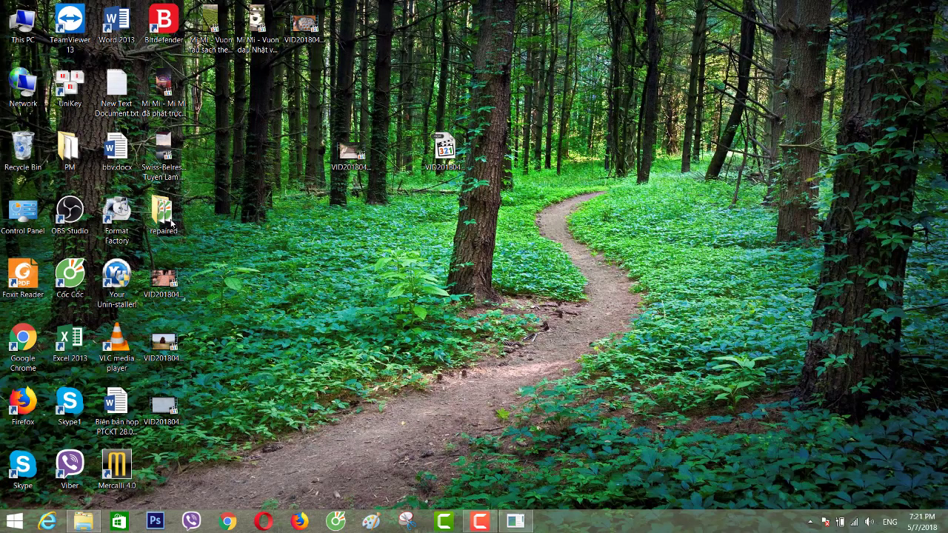
{"action": "left_click_drag", "start_coordinate": [171, 220], "coordinate": [307, 220]}
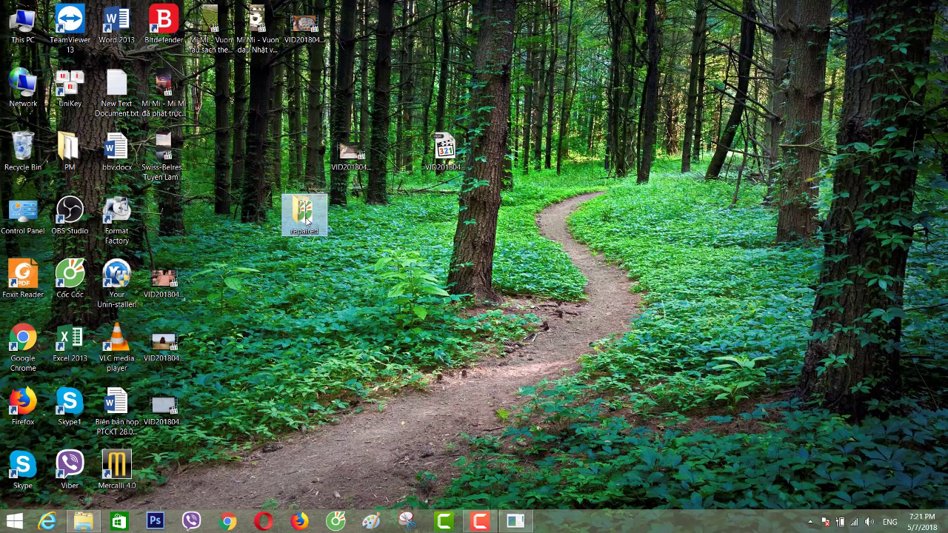
{"action": "double_click", "coordinate": [306, 215]}
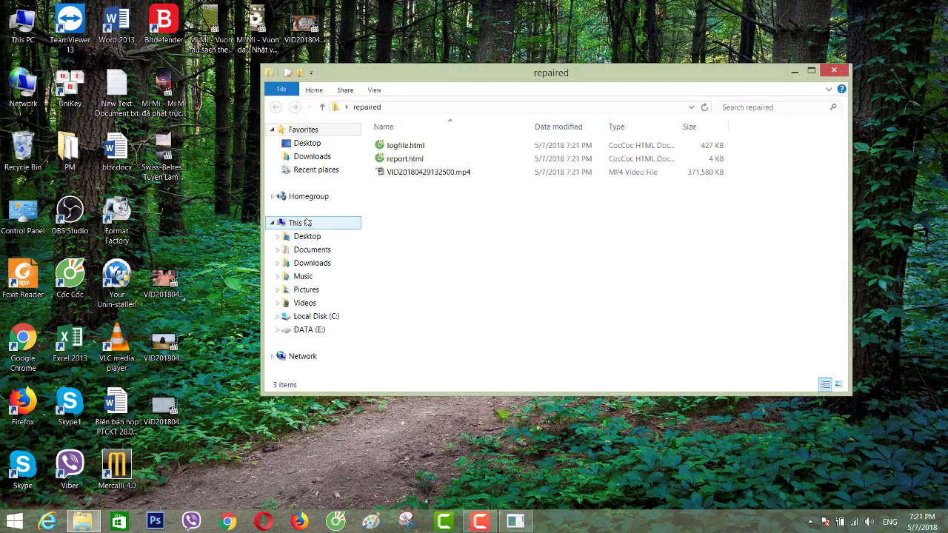
Play the repaired VID20180429132500.mp4, close the player and minimise the repaired folder.
{"action": "left_click", "coordinate": [434, 173]}
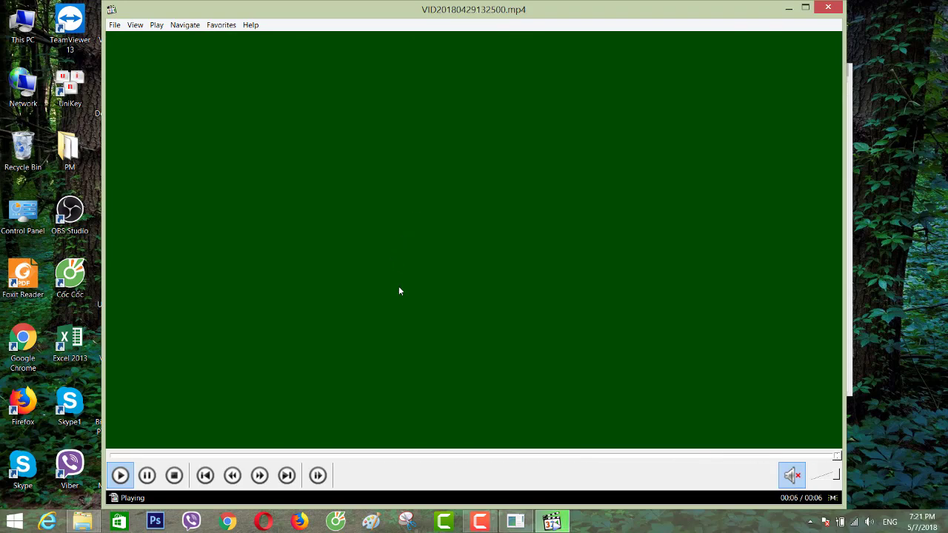
{"action": "left_click", "coordinate": [828, 8]}
{"action": "left_click", "coordinate": [794, 70]}
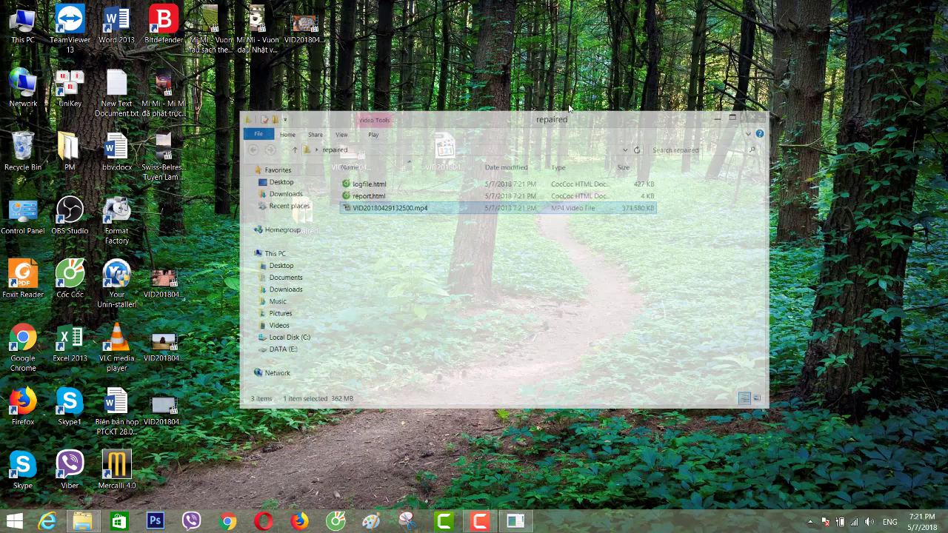
Check the file size and video details in the properties of VID20180422094145.mp4 on the desktop.
{"action": "left_click", "coordinate": [345, 161]}
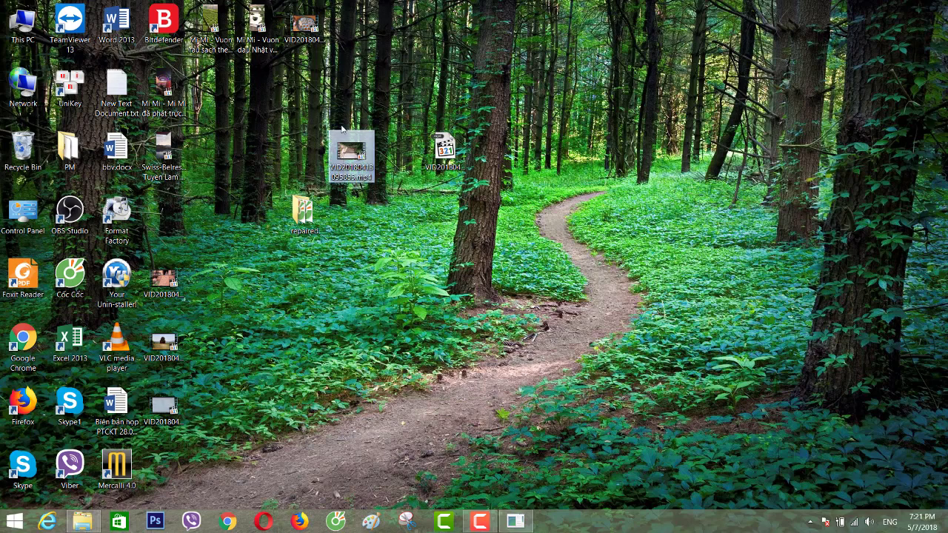
{"action": "right_click", "coordinate": [307, 28]}
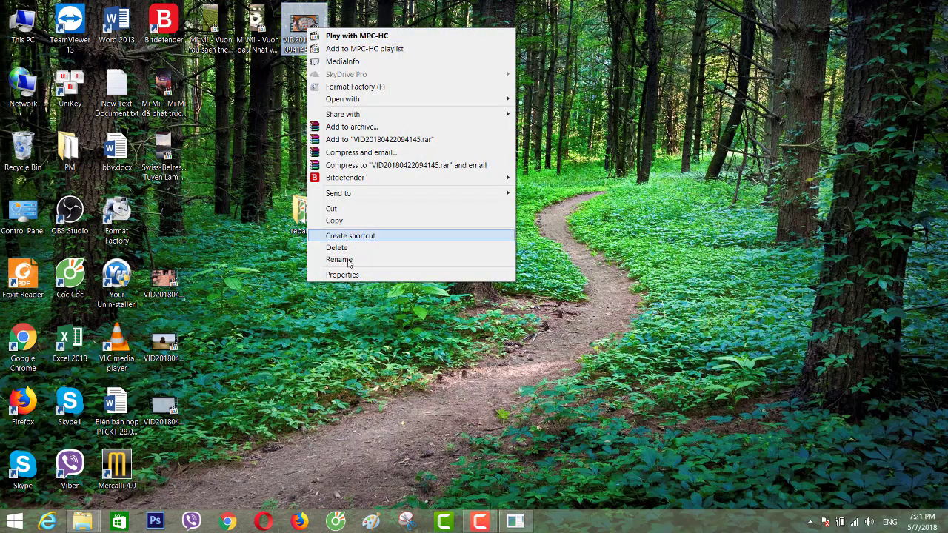
{"action": "left_click", "coordinate": [351, 275]}
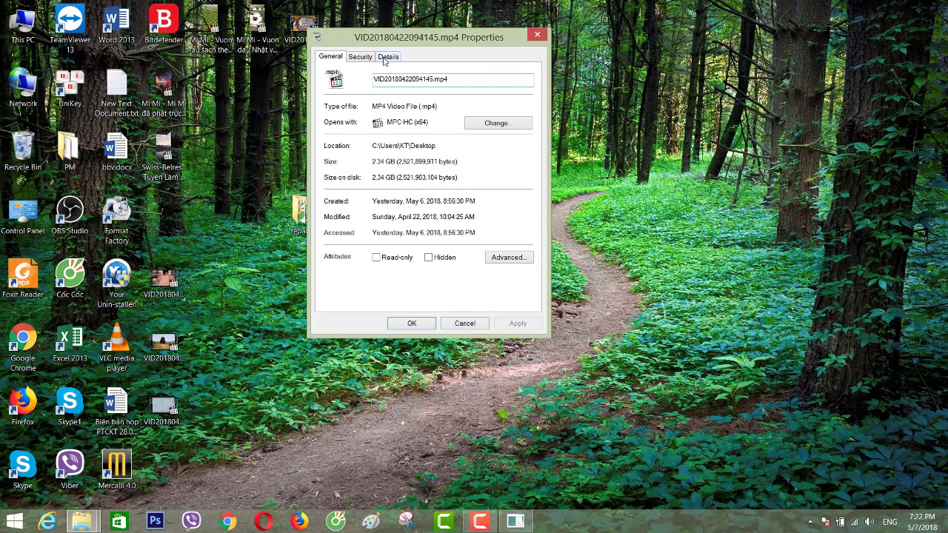
{"action": "left_click_drag", "start_coordinate": [375, 161], "coordinate": [407, 163]}
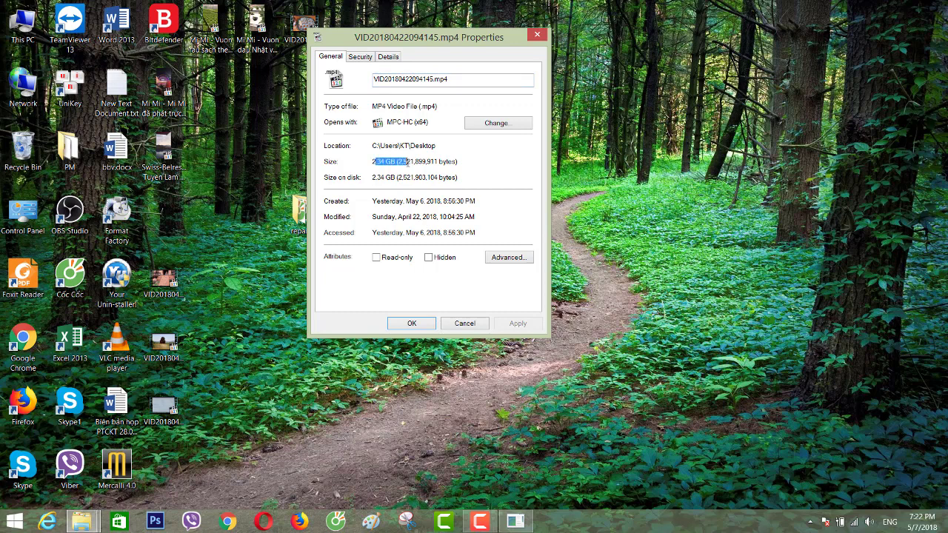
{"action": "left_click", "coordinate": [388, 58]}
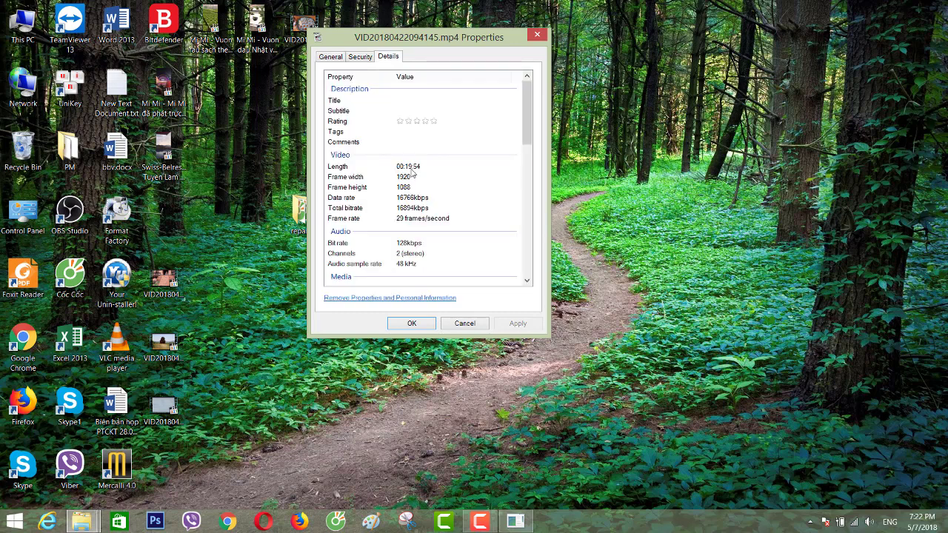
{"action": "left_click", "coordinate": [537, 36]}
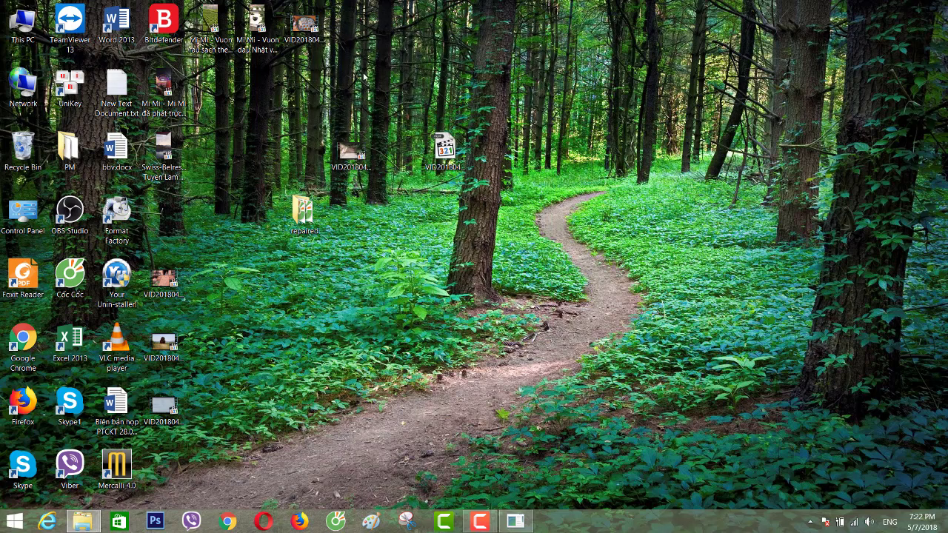
Move VID20180413095855.mp4 back into the column of video icons and refresh the desktop.
{"action": "right_click", "coordinate": [363, 74]}
{"action": "left_click", "coordinate": [388, 99]}
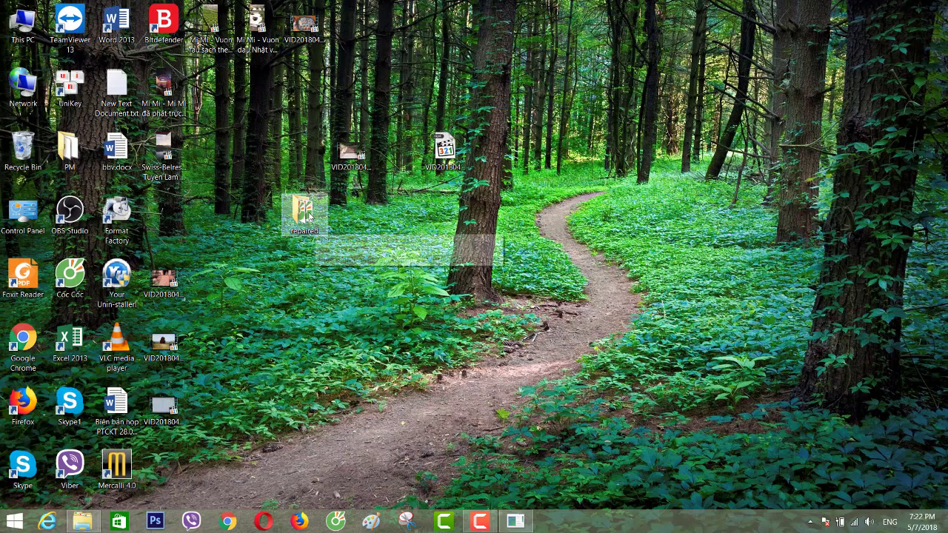
{"action": "left_click_drag", "start_coordinate": [346, 155], "coordinate": [164, 216]}
{"action": "left_click_drag", "start_coordinate": [281, 117], "coordinate": [437, 286]}
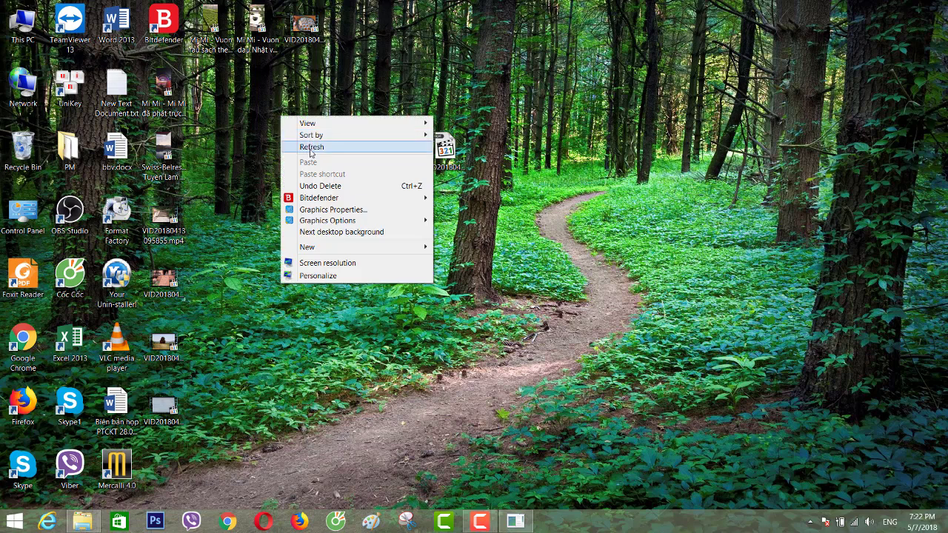
{"action": "left_click", "coordinate": [308, 142]}
Reopen the repaired folder, play VID20180429132500.mp4 again, and close both the player and the folder.
{"action": "double_click", "coordinate": [303, 212]}
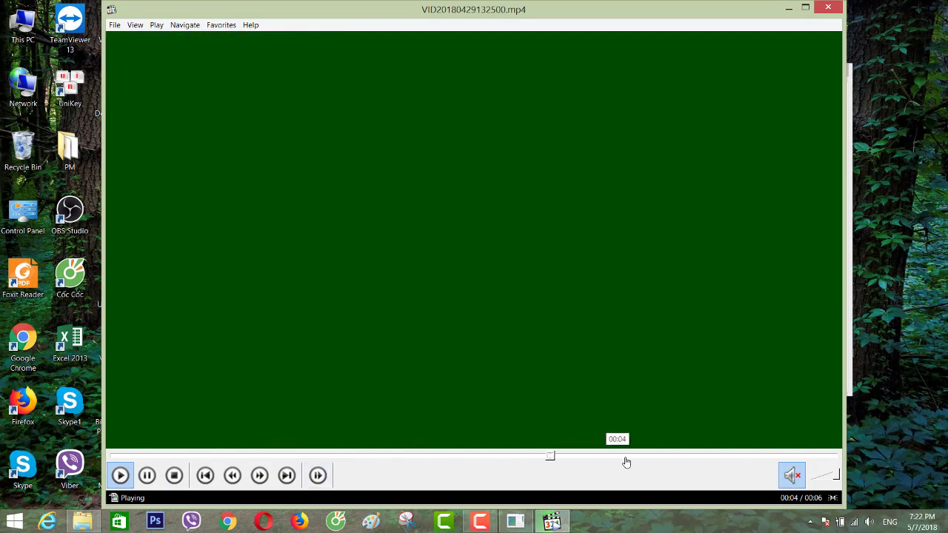
{"action": "left_click", "coordinate": [827, 8]}
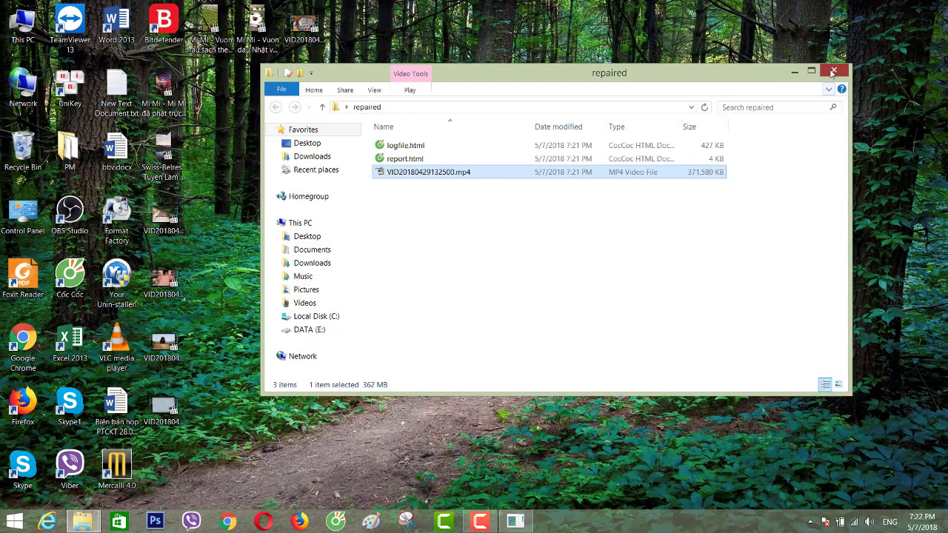
{"action": "left_click", "coordinate": [834, 70]}
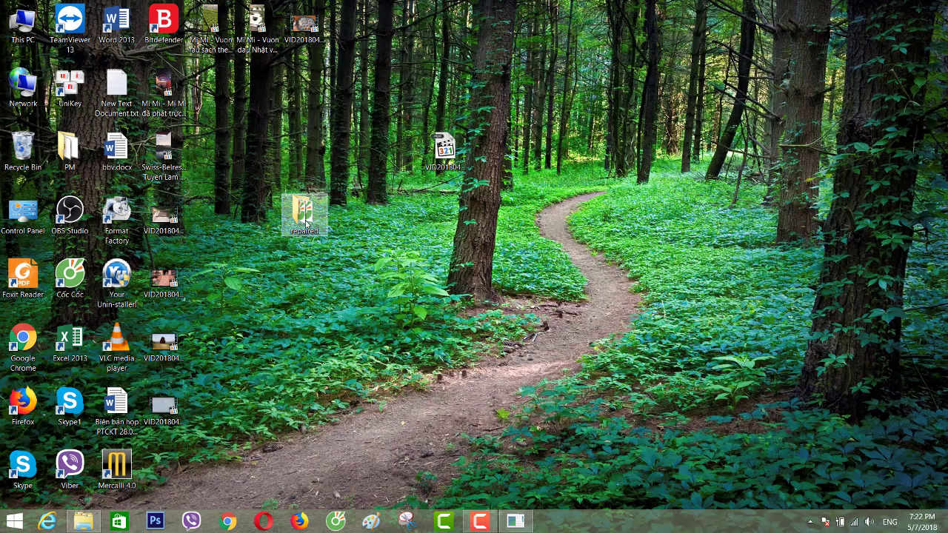
Delete the repaired folder from the desktop and bring the repair program back.
{"action": "key", "text": "Delete"}
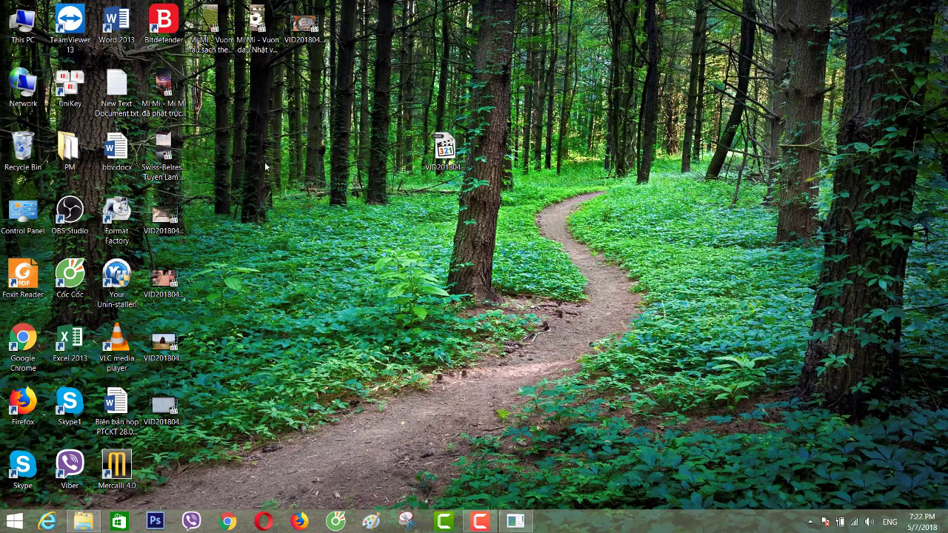
{"action": "left_click", "coordinate": [481, 521]}
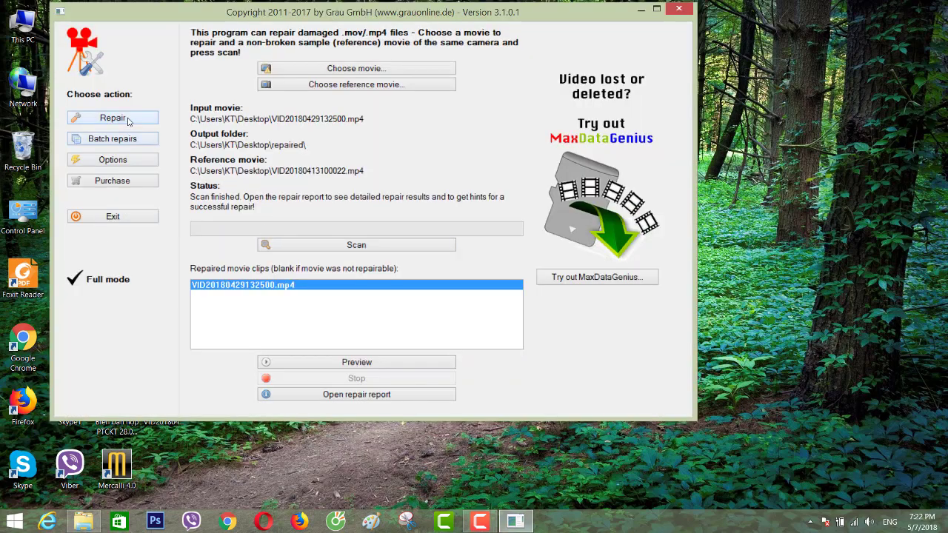
Choose VID20180429132500.mp4 from the desktop again as the broken movie.
{"action": "left_click", "coordinate": [348, 69]}
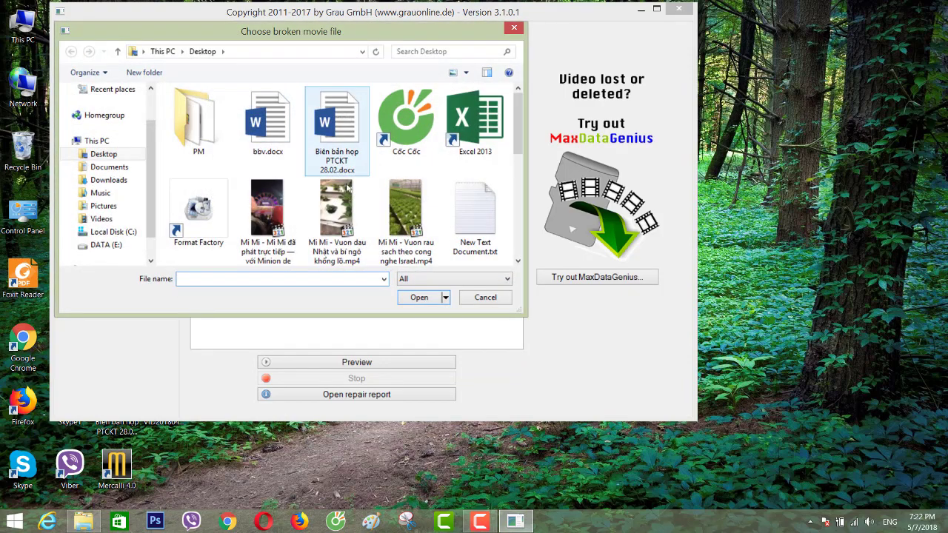
{"action": "key", "text": "Down"}
{"action": "key", "text": "Down"}
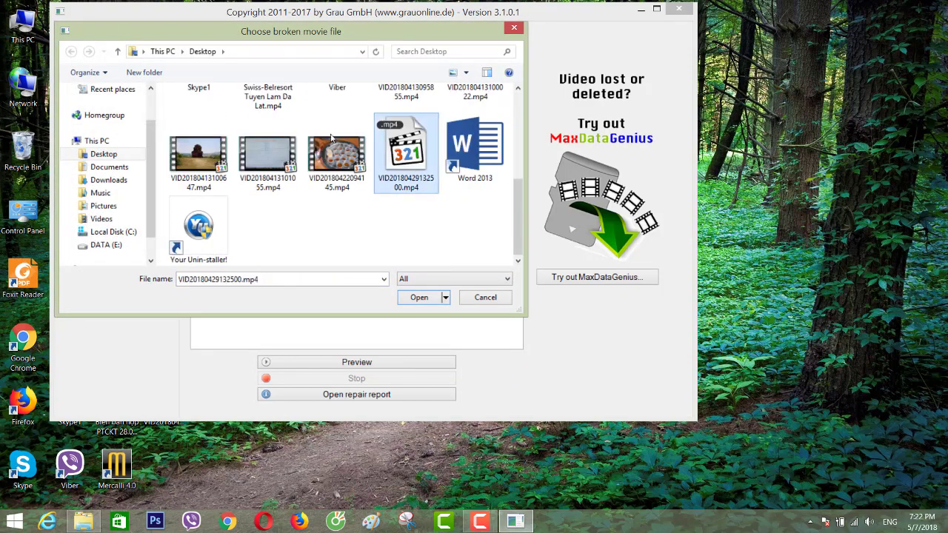
{"action": "left_click", "coordinate": [419, 298]}
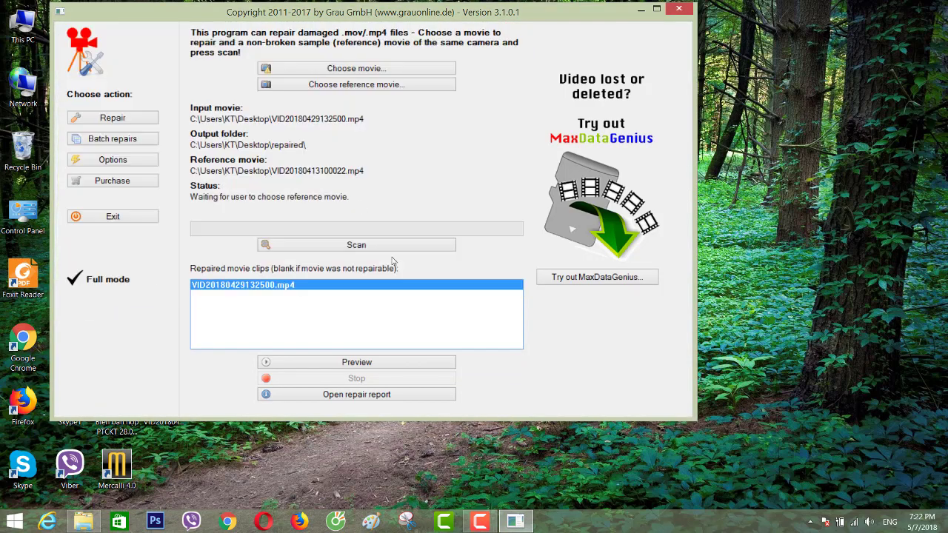
Choose VID20180422094145.mp4 from the desktop as the reference movie and run the scan.
{"action": "left_click", "coordinate": [292, 84]}
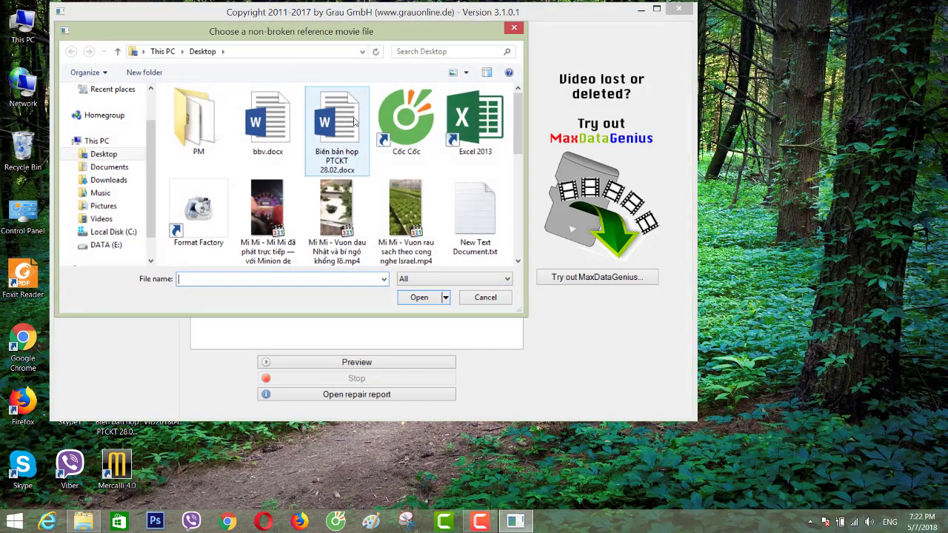
{"action": "left_click", "coordinate": [341, 224]}
{"action": "scroll", "coordinate": [340, 216], "scroll_direction": "down", "scroll_amount": 2}
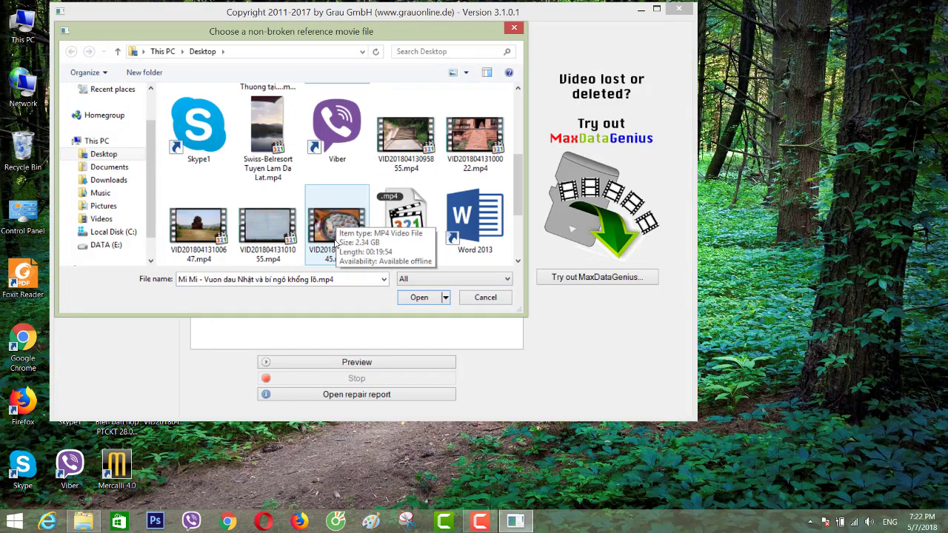
{"action": "left_click", "coordinate": [337, 226]}
{"action": "left_click", "coordinate": [418, 300]}
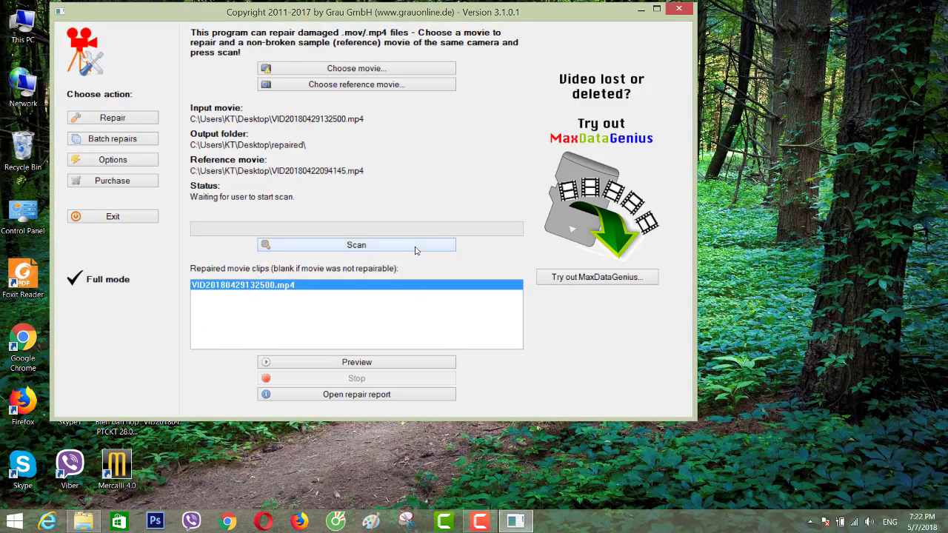
{"action": "left_click", "coordinate": [416, 250]}
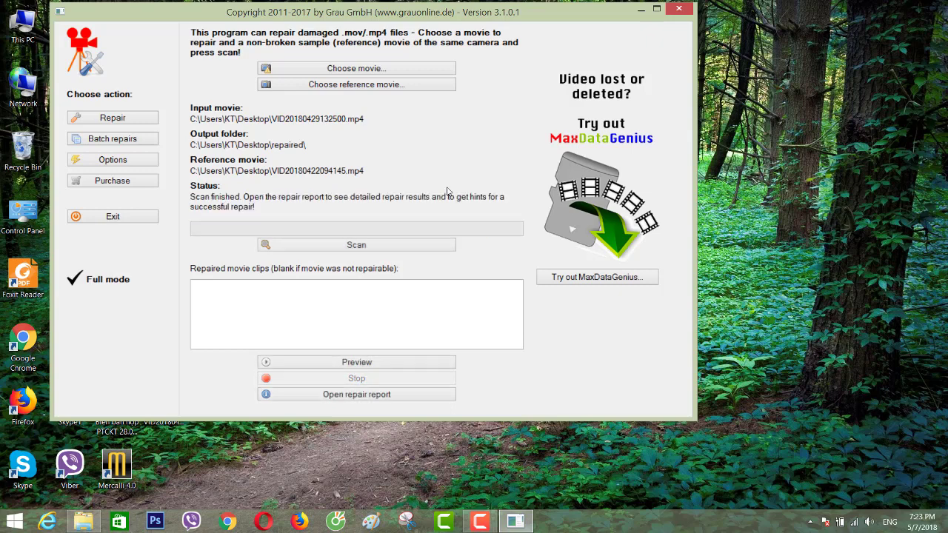
Close the repair program and refresh the desktop.
{"action": "left_click", "coordinate": [680, 11]}
{"action": "right_click", "coordinate": [307, 210]}
{"action": "left_click", "coordinate": [336, 241]}
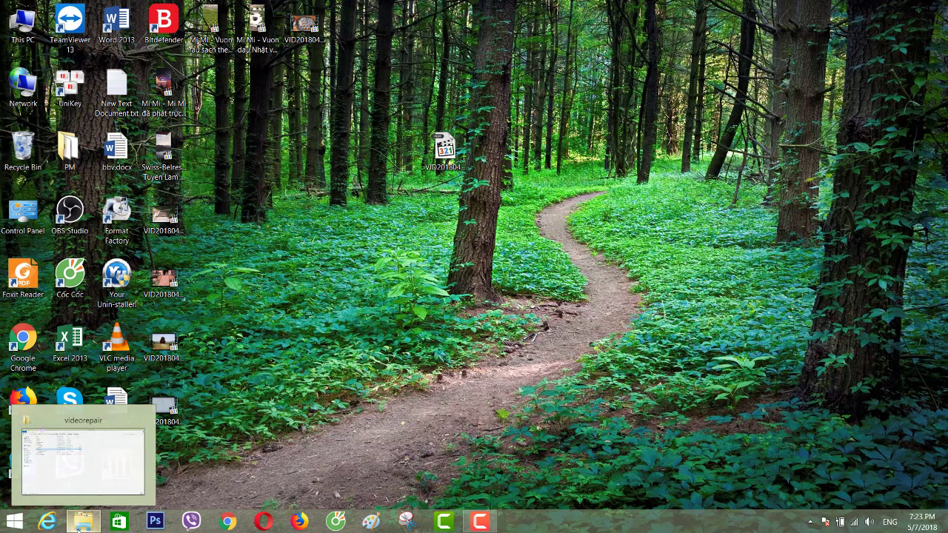
Relaunch gs.exe from the videorepair folder with English as the language.
{"action": "left_click", "coordinate": [134, 440]}
{"action": "double_click", "coordinate": [156, 158]}
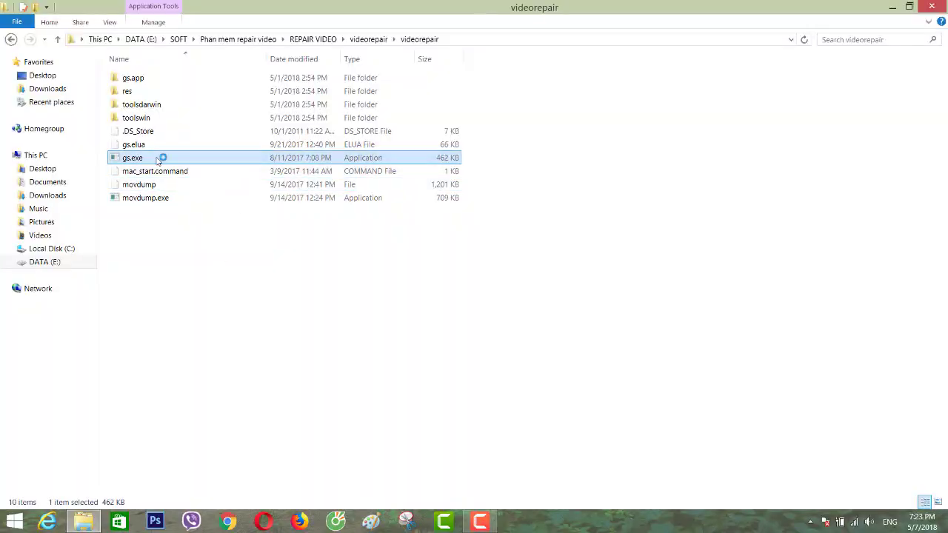
{"action": "left_click", "coordinate": [119, 66]}
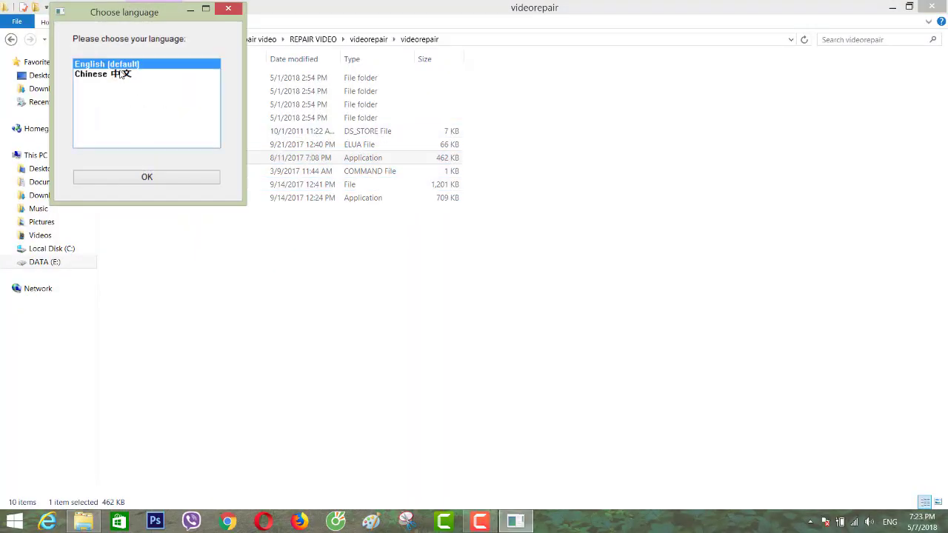
{"action": "left_click", "coordinate": [150, 182]}
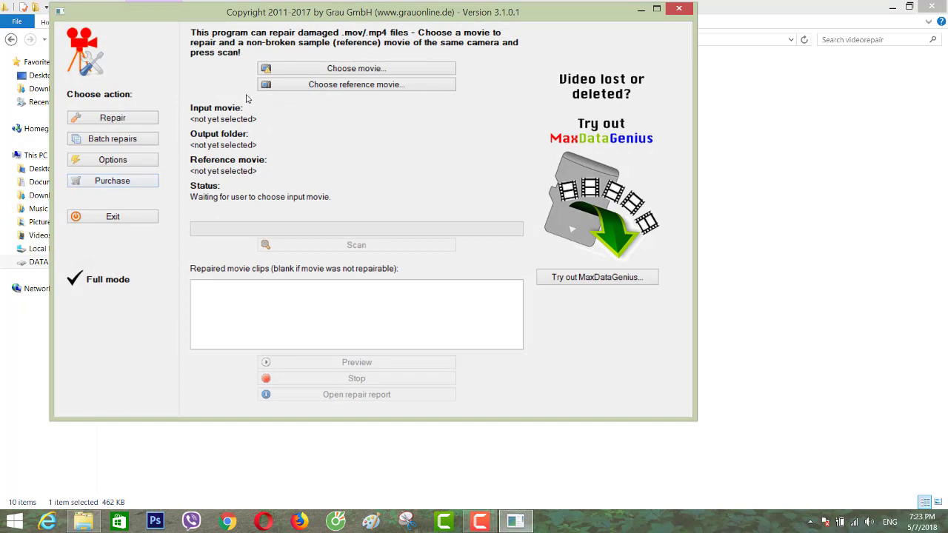
Choose VID20180429132500.mp4 from the desktop as the broken movie in the relaunched repair program.
{"action": "left_click", "coordinate": [331, 69]}
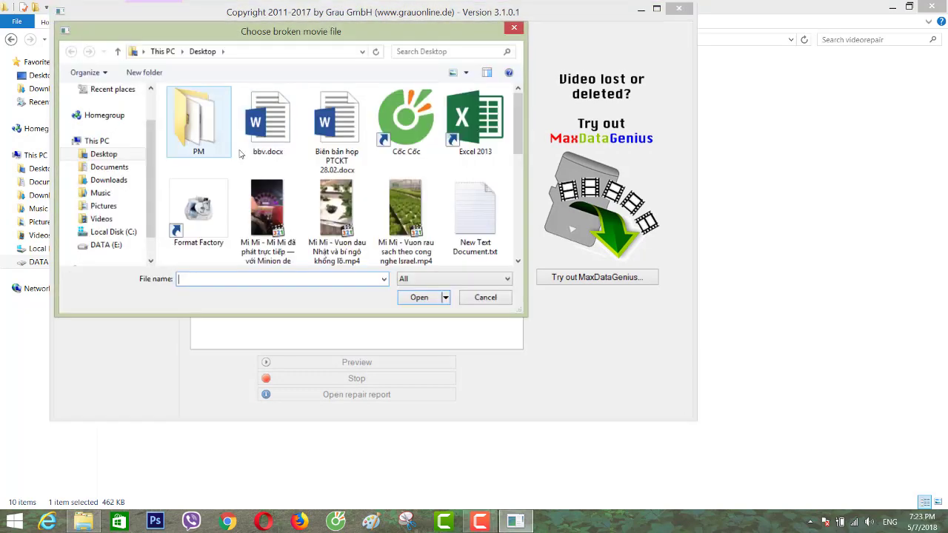
{"action": "left_click", "coordinate": [406, 214]}
{"action": "scroll", "coordinate": [403, 200], "scroll_direction": "down", "scroll_amount": 2}
{"action": "left_click", "coordinate": [404, 185]}
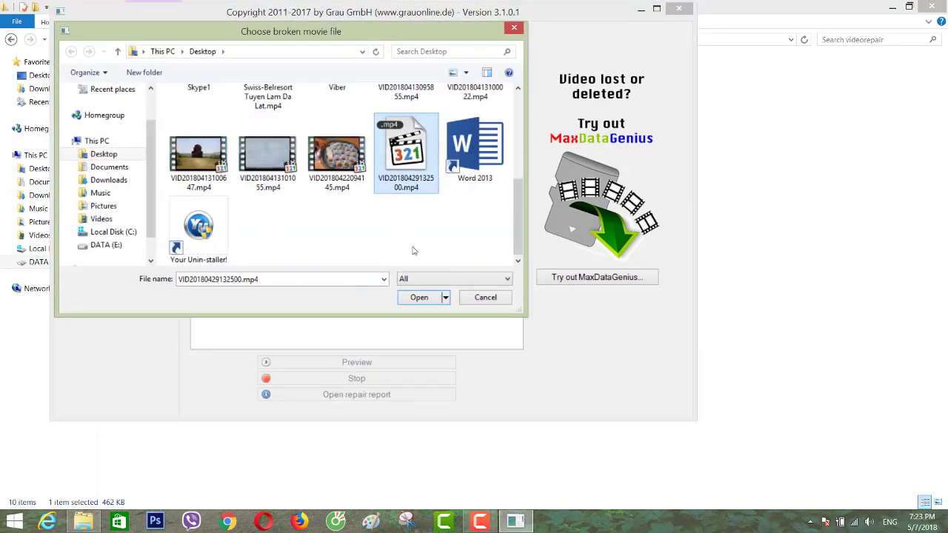
{"action": "left_click", "coordinate": [419, 298]}
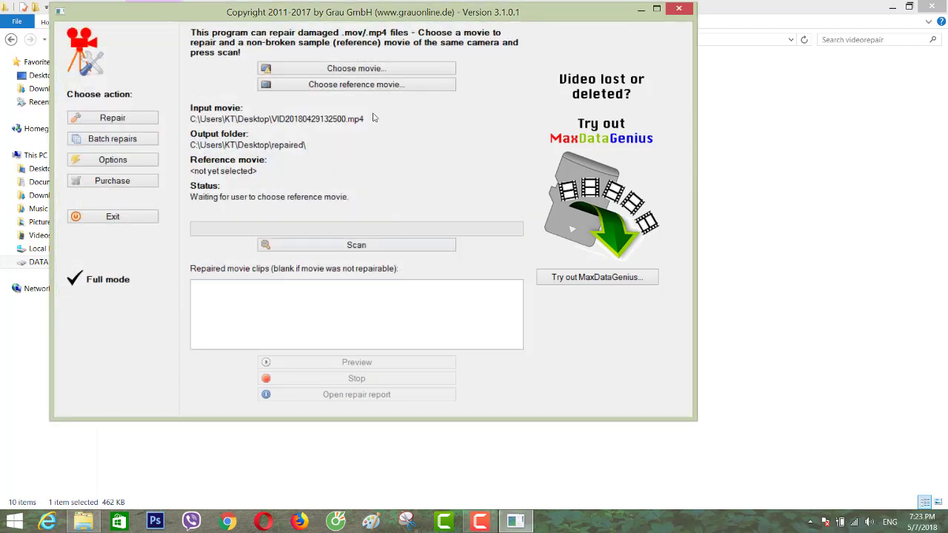
Set VID20180422094145.mp4 from the desktop as the reference movie and scan the broken movie.
{"action": "left_click", "coordinate": [300, 85]}
{"action": "left_click", "coordinate": [413, 222]}
{"action": "scroll", "coordinate": [412, 218], "scroll_direction": "down", "scroll_amount": 3}
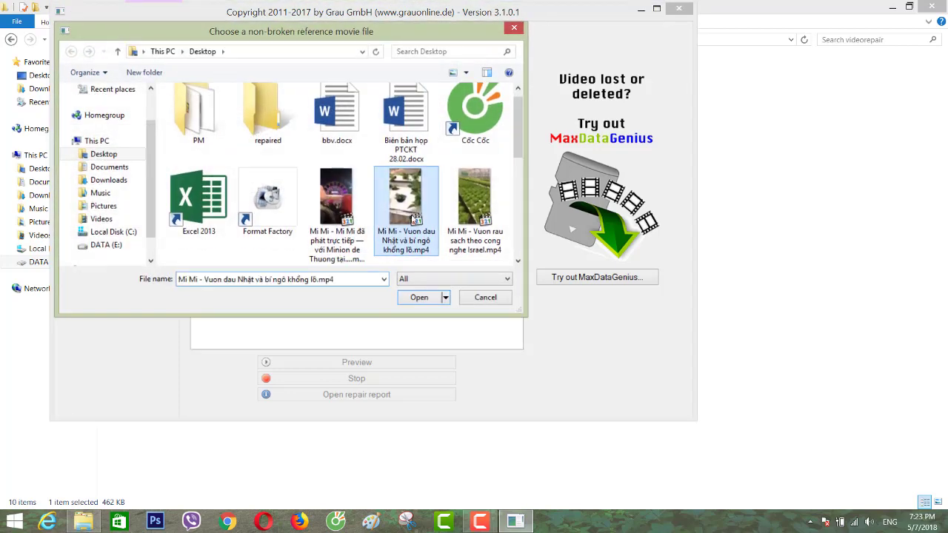
{"action": "left_click", "coordinate": [412, 219]}
{"action": "left_click", "coordinate": [418, 298]}
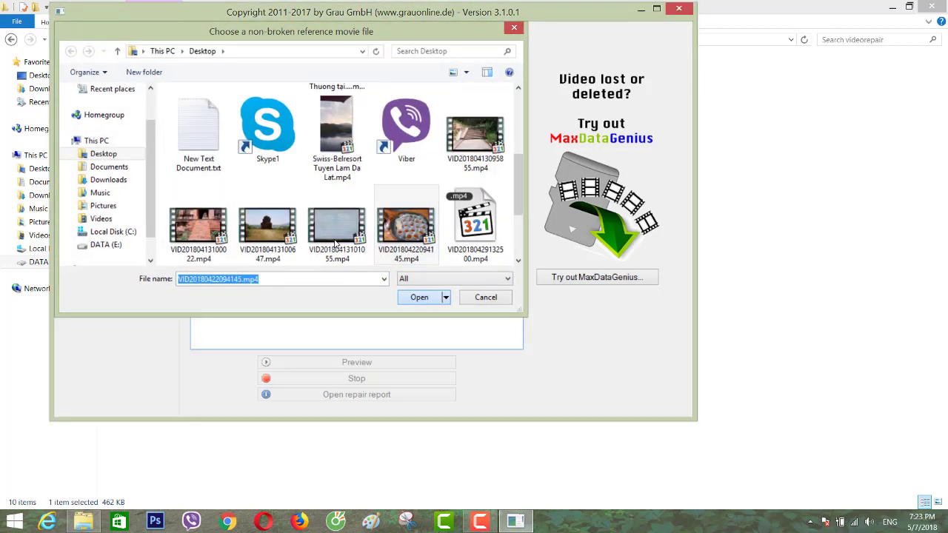
{"action": "left_click", "coordinate": [363, 245]}
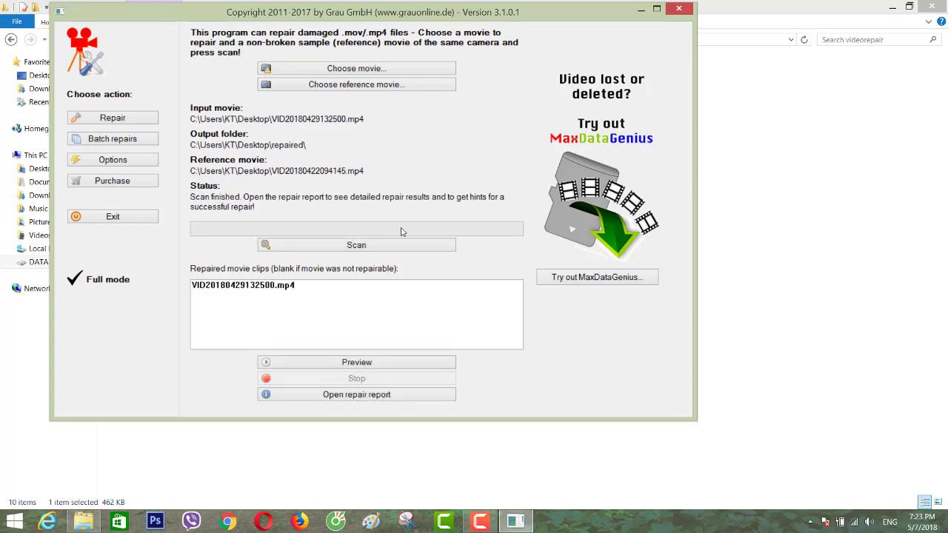
Minimize the open windows, move the repaired folder to an empty area of the desktop and open it.
{"action": "left_click", "coordinate": [245, 285]}
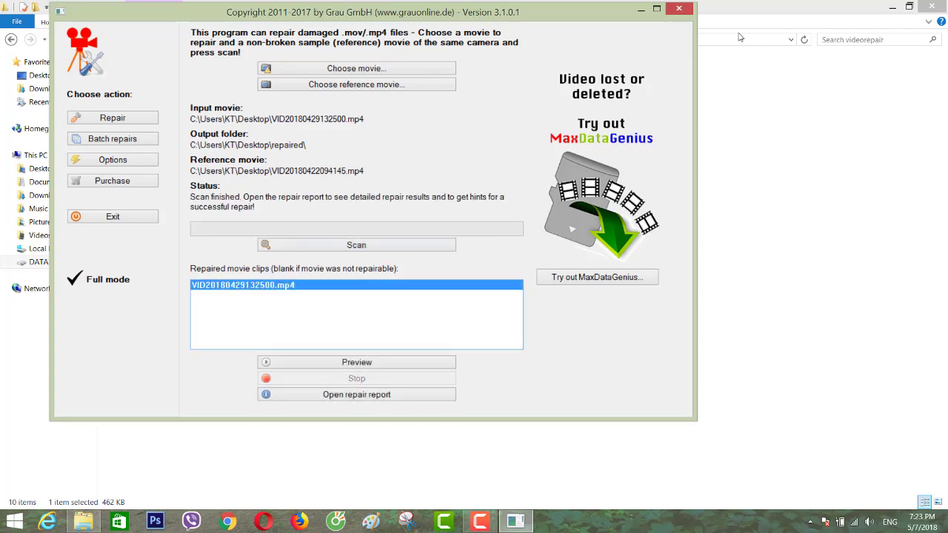
{"action": "left_click", "coordinate": [640, 9]}
{"action": "left_click", "coordinate": [892, 8]}
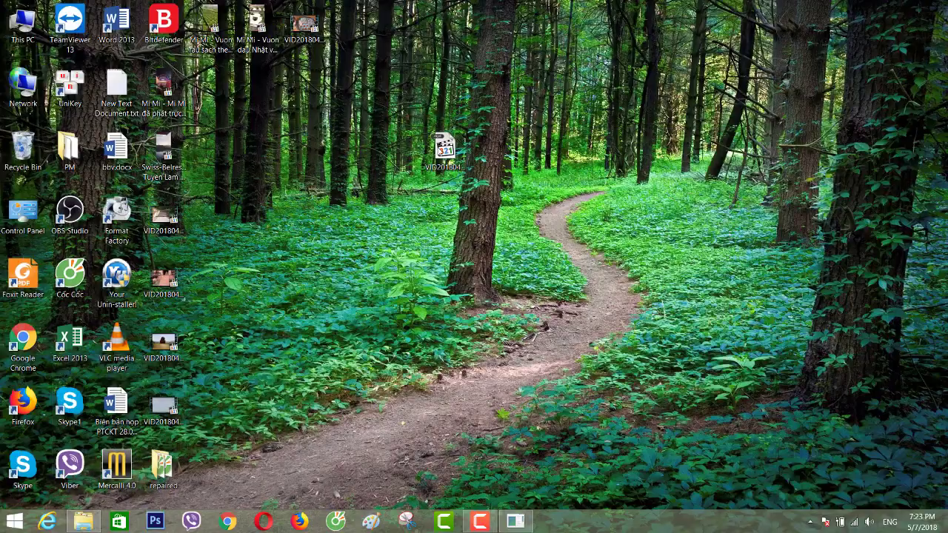
{"action": "left_click_drag", "start_coordinate": [170, 472], "coordinate": [406, 220]}
{"action": "double_click", "coordinate": [409, 224]}
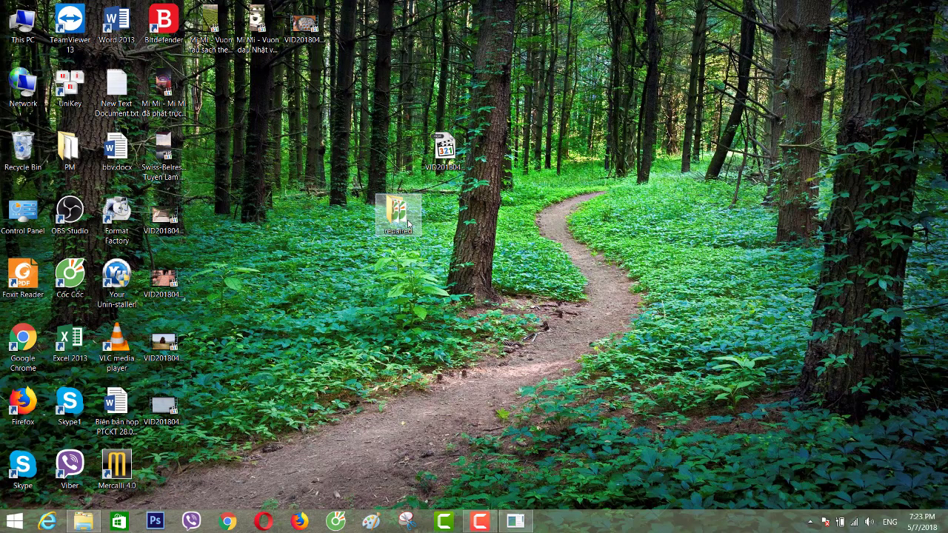
Play the repaired VID20180429132500.mp4, skip ahead to near its end, and close the player and the repaired folder.
{"action": "left_click", "coordinate": [412, 173]}
{"action": "double_click", "coordinate": [427, 173]}
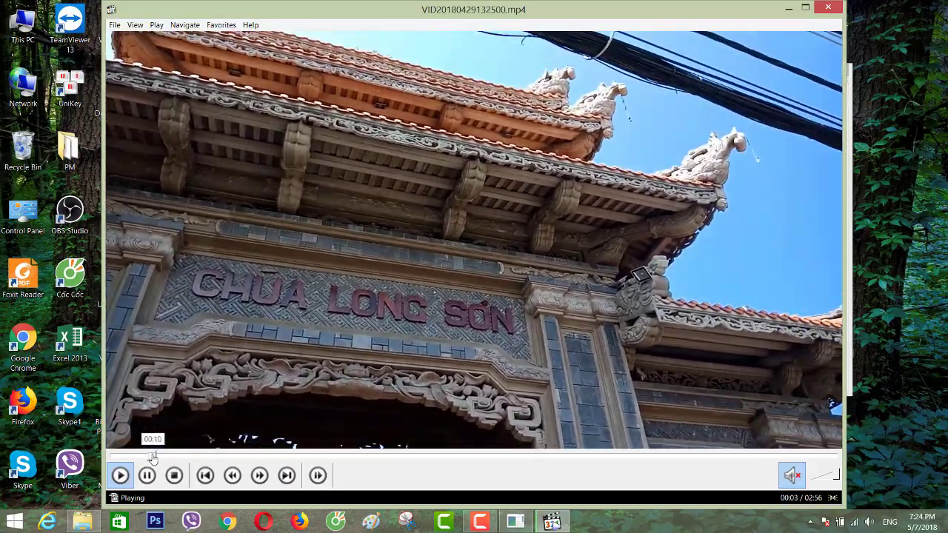
{"action": "left_click_drag", "start_coordinate": [148, 459], "coordinate": [722, 456]}
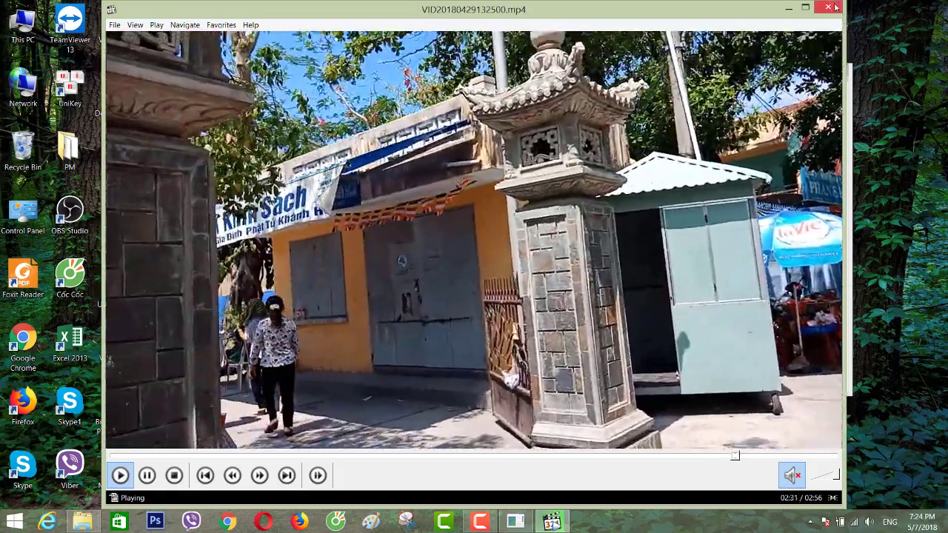
{"action": "left_click", "coordinate": [829, 8]}
{"action": "left_click", "coordinate": [831, 69]}
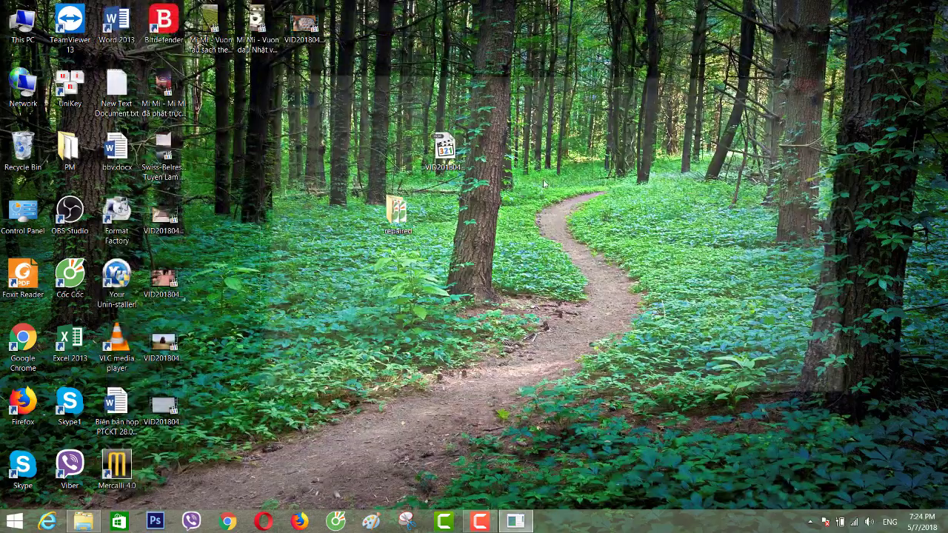
{"action": "right_click", "coordinate": [556, 128]}
{"action": "left_click", "coordinate": [580, 158]}
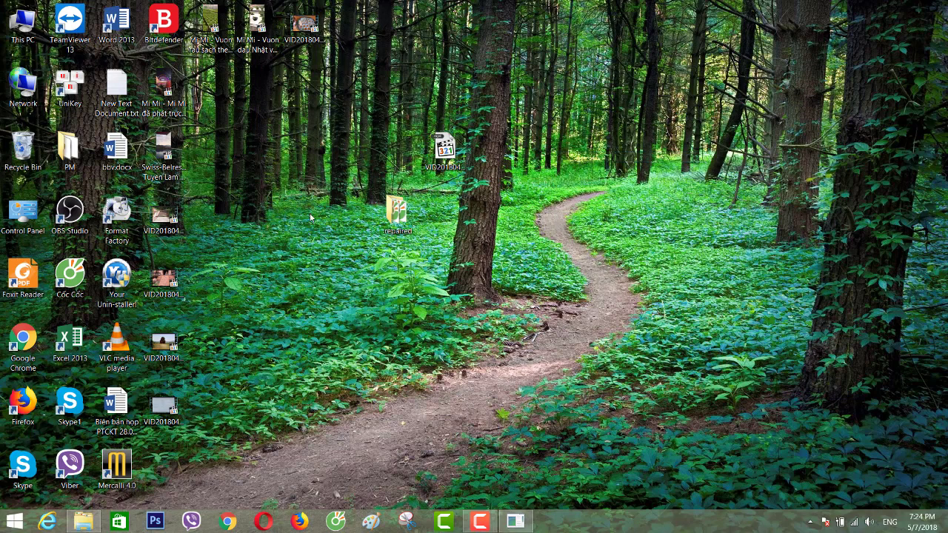
{"action": "right_click", "coordinate": [259, 191]}
{"action": "left_click", "coordinate": [263, 218]}
{"action": "right_click", "coordinate": [250, 189]}
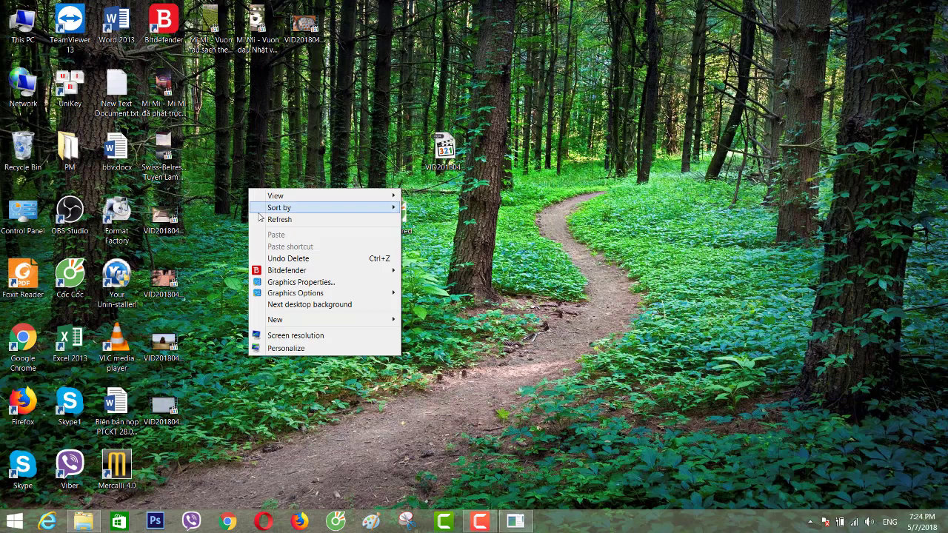
{"action": "left_click", "coordinate": [261, 220]}
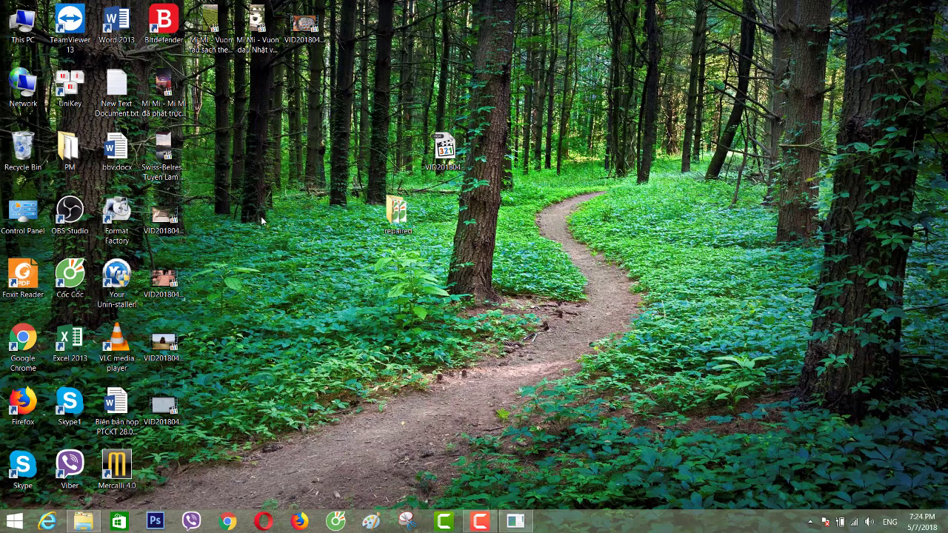
{"action": "right_click", "coordinate": [259, 201]}
{"action": "left_click", "coordinate": [263, 231]}
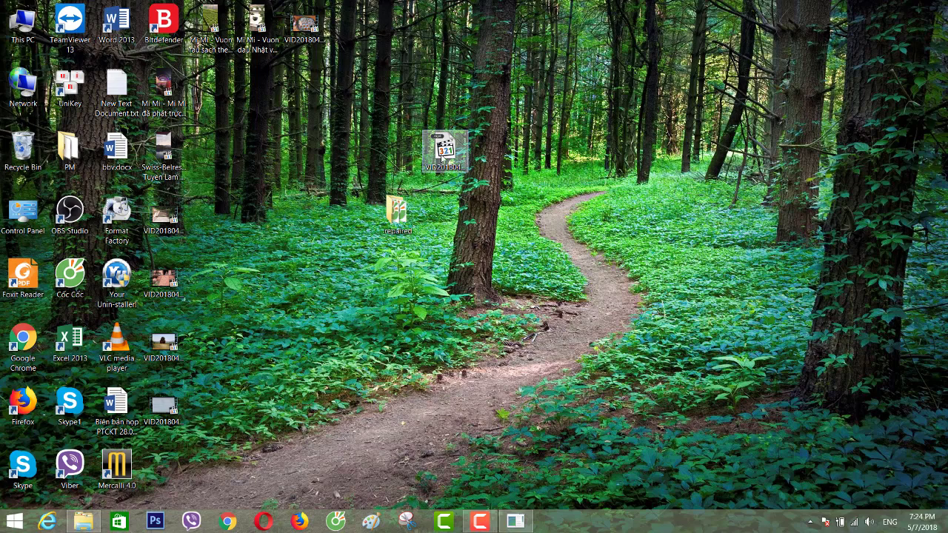
Try to play the original VID20180429132500.mp4 from the desktop, close the player and refresh the desktop.
{"action": "double_click", "coordinate": [442, 156]}
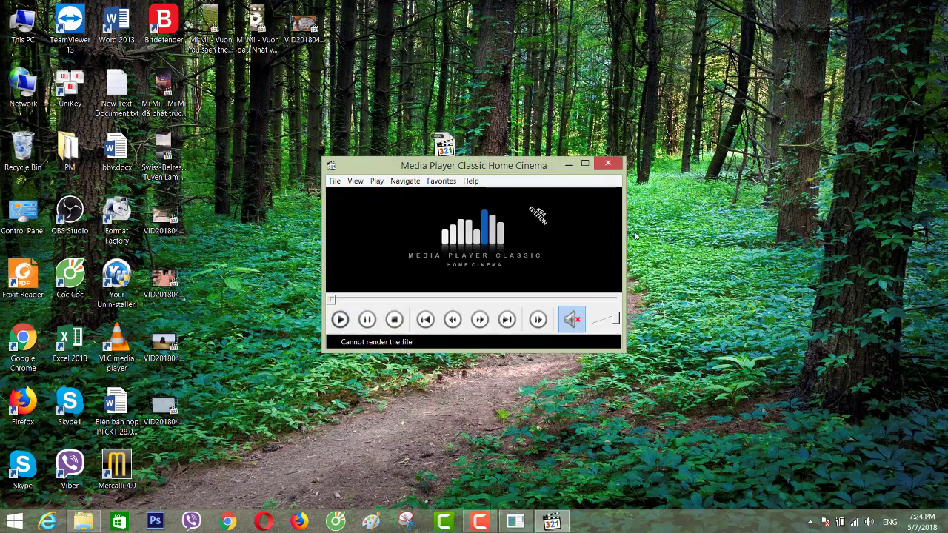
{"action": "left_click", "coordinate": [613, 165]}
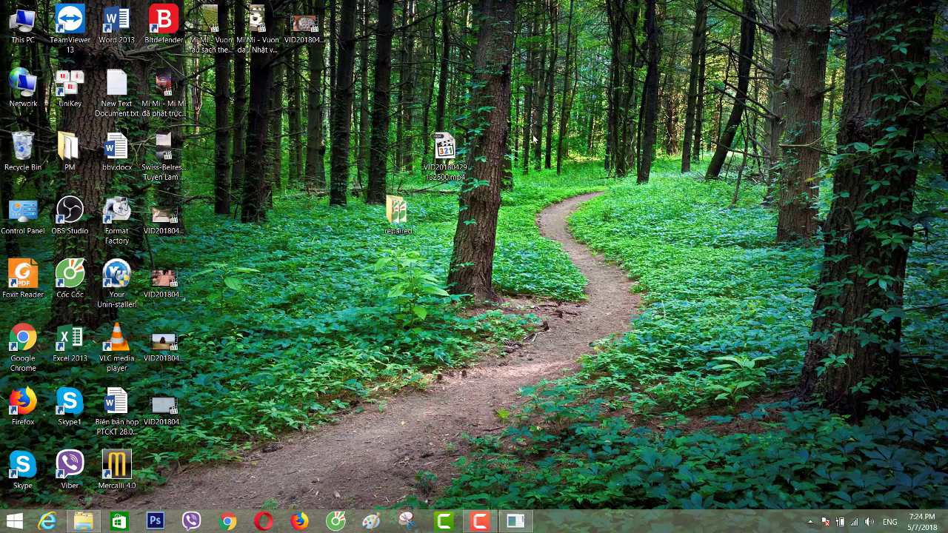
{"action": "right_click", "coordinate": [530, 128]}
{"action": "left_click", "coordinate": [557, 158]}
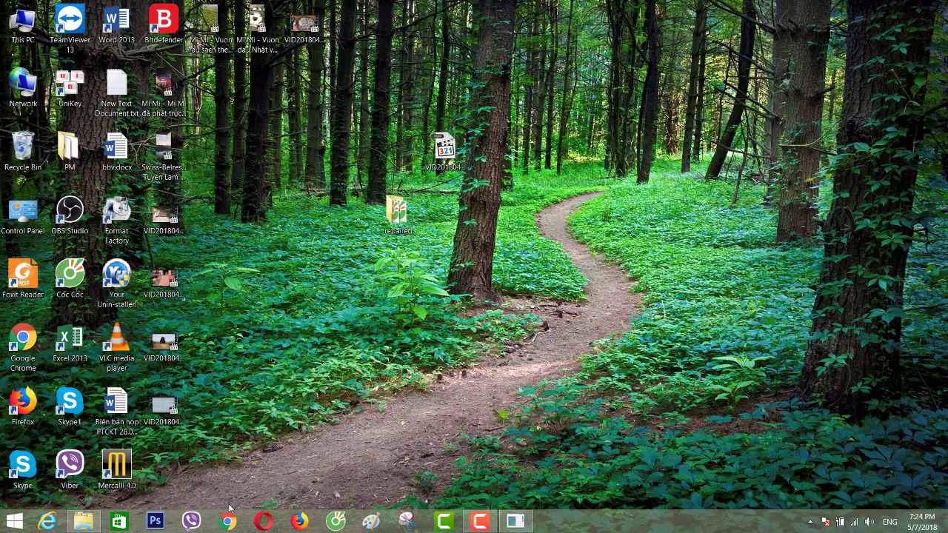
Examine the contents of the videorepair and Video Repair Tool 1.9.0.0 keygen folders inside REPAIR VIDEO, and minimize the file window.
{"action": "left_click", "coordinate": [97, 523]}
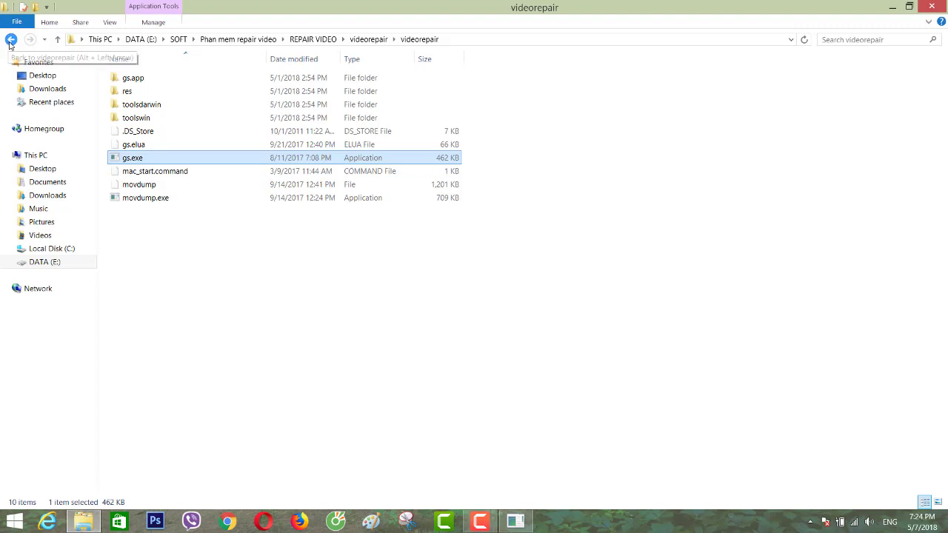
{"action": "left_click", "coordinate": [10, 40]}
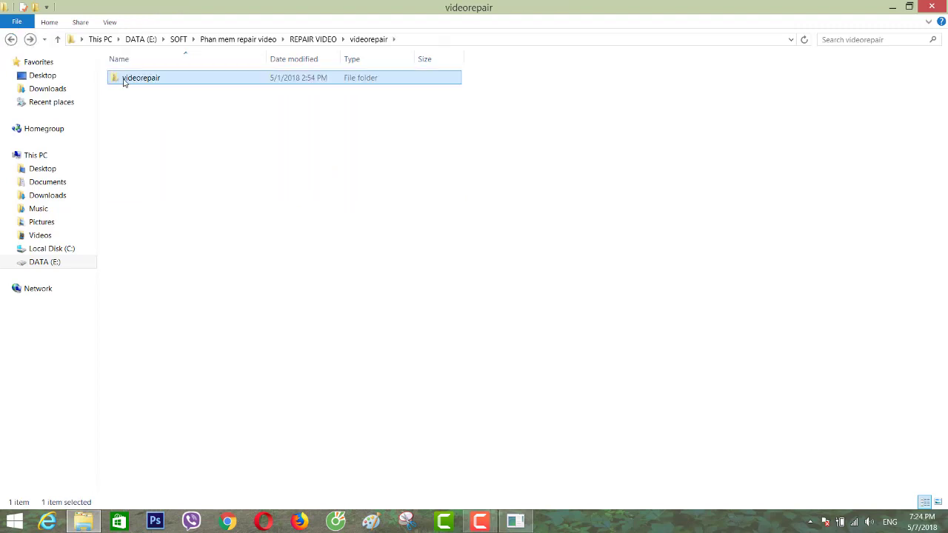
{"action": "double_click", "coordinate": [125, 83]}
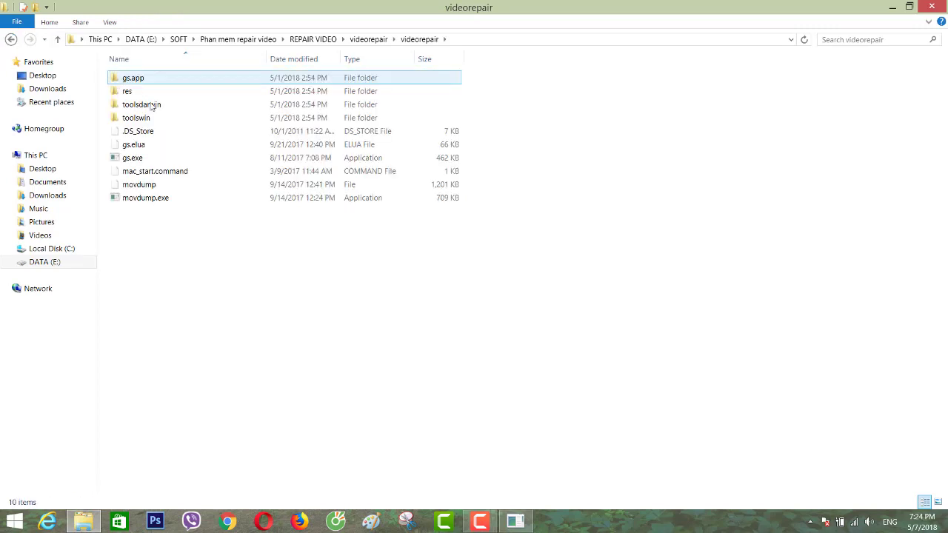
{"action": "left_click", "coordinate": [11, 39]}
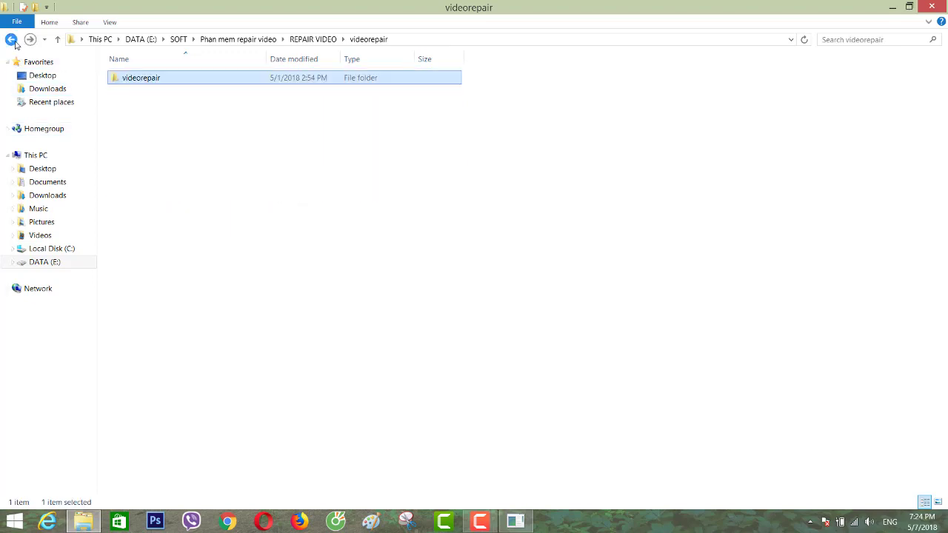
{"action": "left_click", "coordinate": [10, 39]}
{"action": "double_click", "coordinate": [163, 78]}
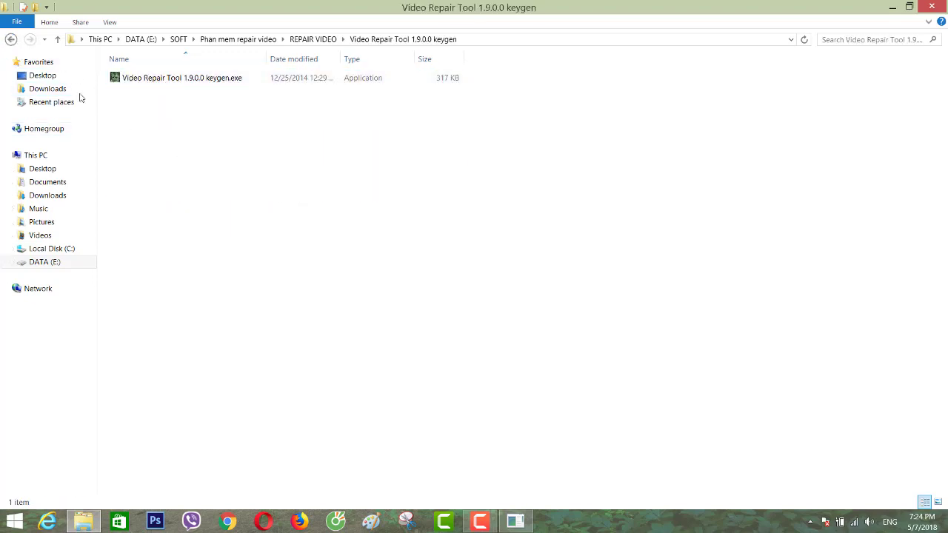
{"action": "left_click", "coordinate": [10, 40]}
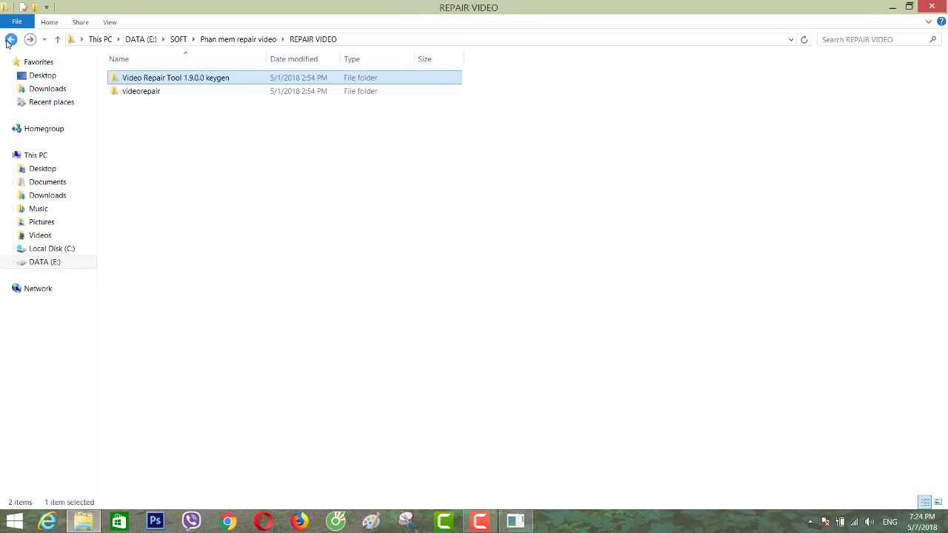
{"action": "double_click", "coordinate": [152, 91]}
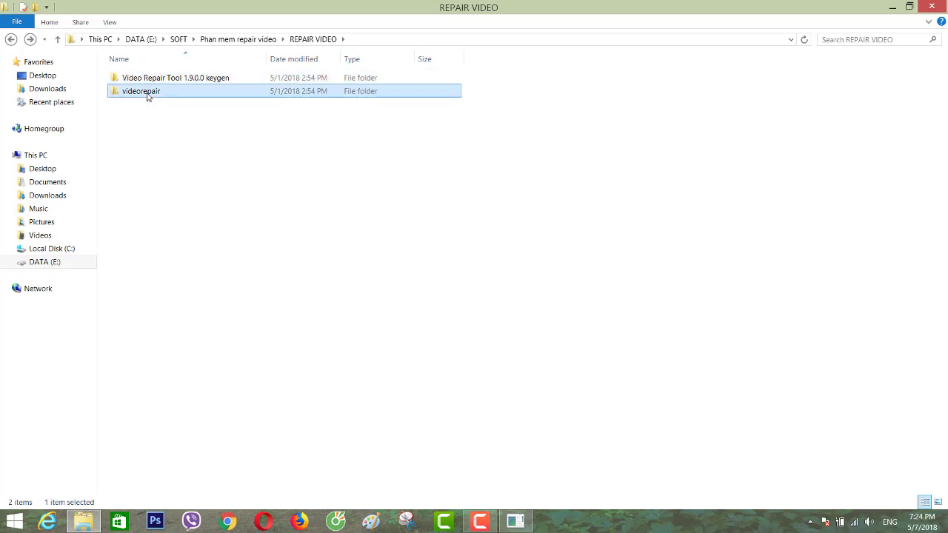
{"action": "left_click", "coordinate": [11, 39]}
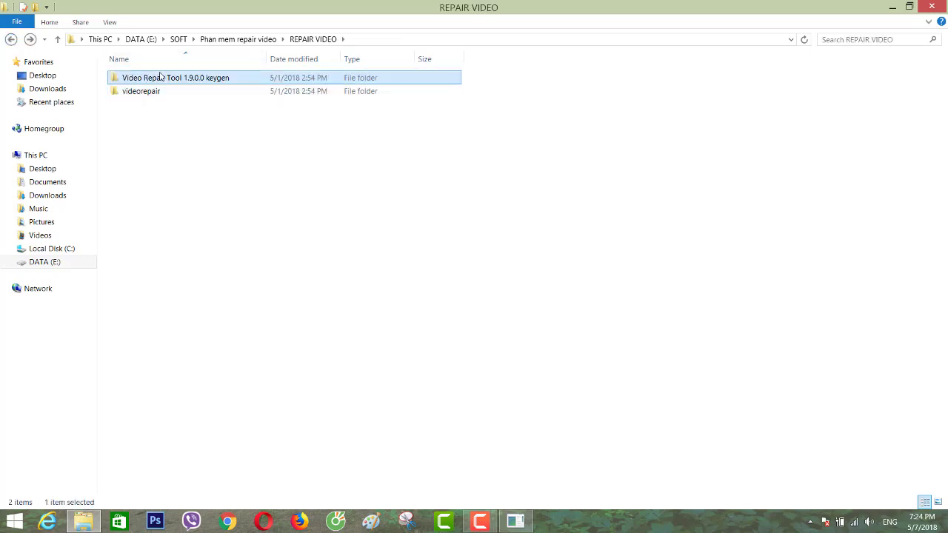
{"action": "double_click", "coordinate": [155, 78]}
{"action": "left_click", "coordinate": [10, 39]}
{"action": "left_click", "coordinate": [888, 7]}
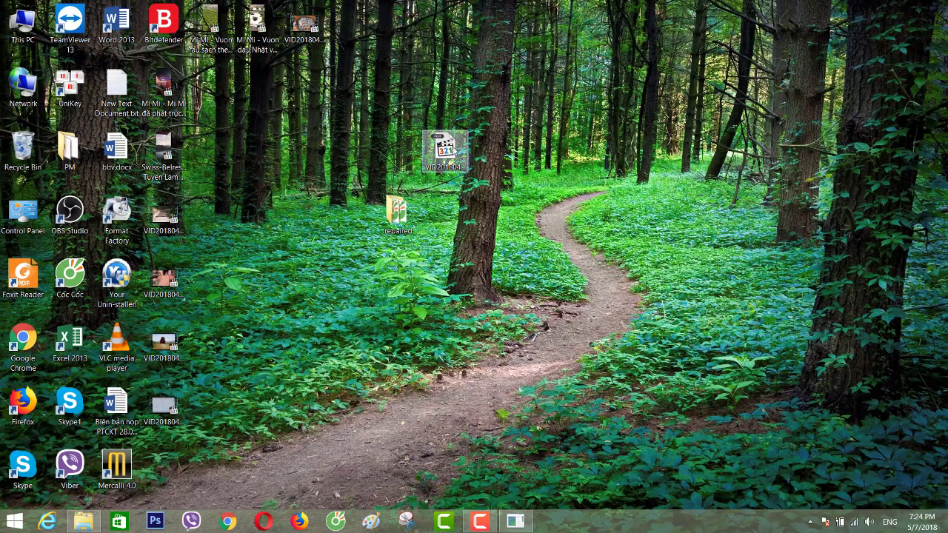
{"action": "right_click", "coordinate": [477, 205]}
{"action": "left_click", "coordinate": [490, 231]}
{"action": "right_click", "coordinate": [465, 199]}
{"action": "left_click", "coordinate": [484, 231]}
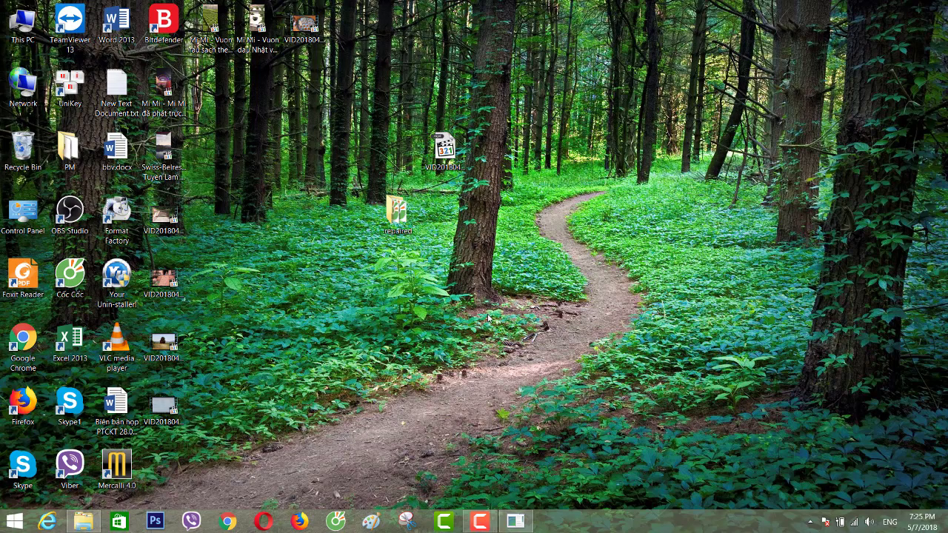
{"action": "left_click", "coordinate": [479, 521]}
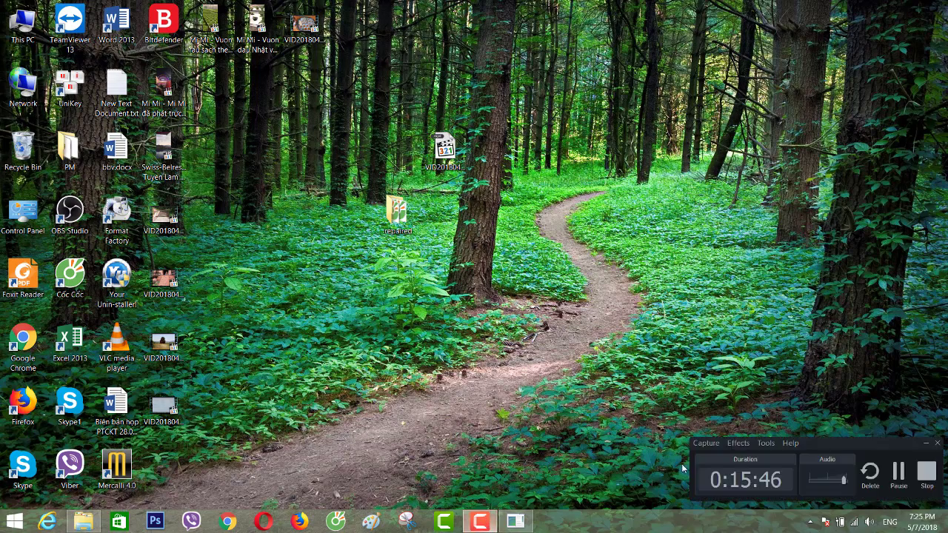